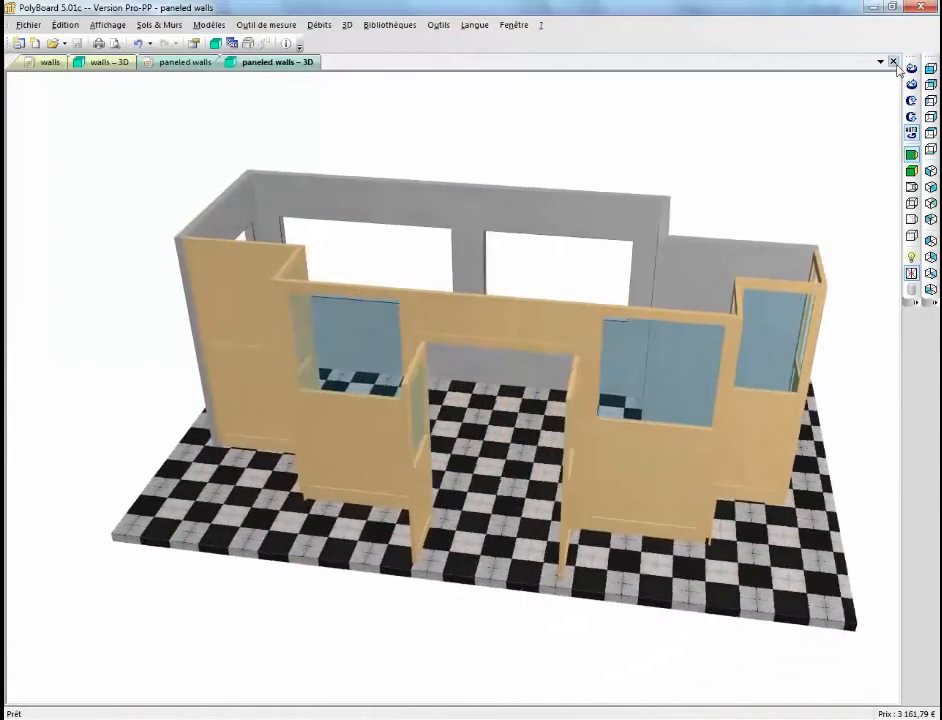
# - Close the 3D view and the plan of the paneled walls project, leaving the walls project open
pyautogui.click(894, 63)
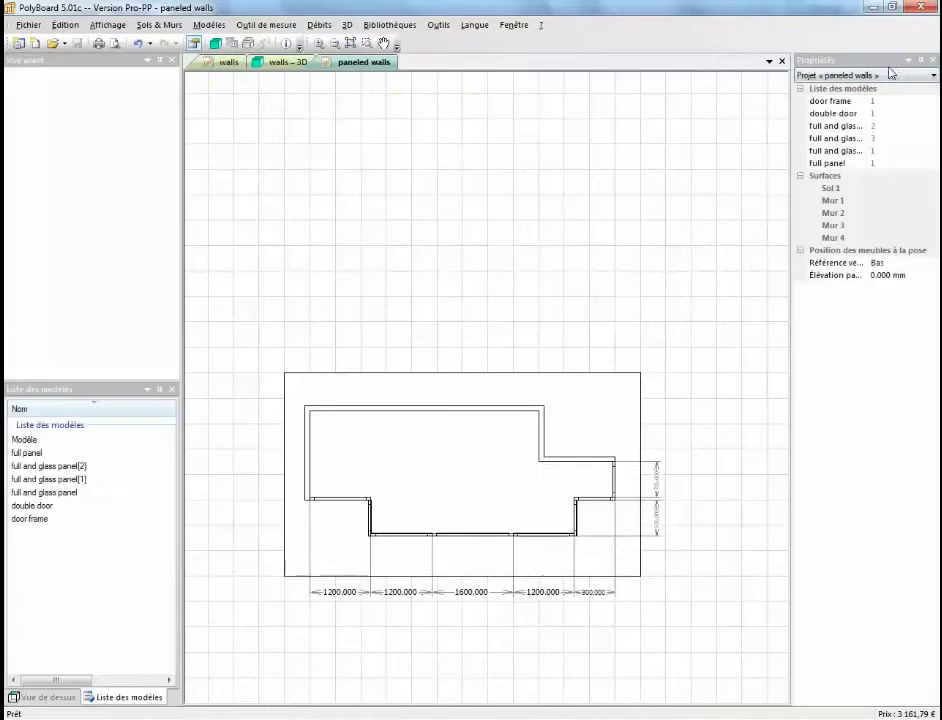
pyautogui.click(784, 62)
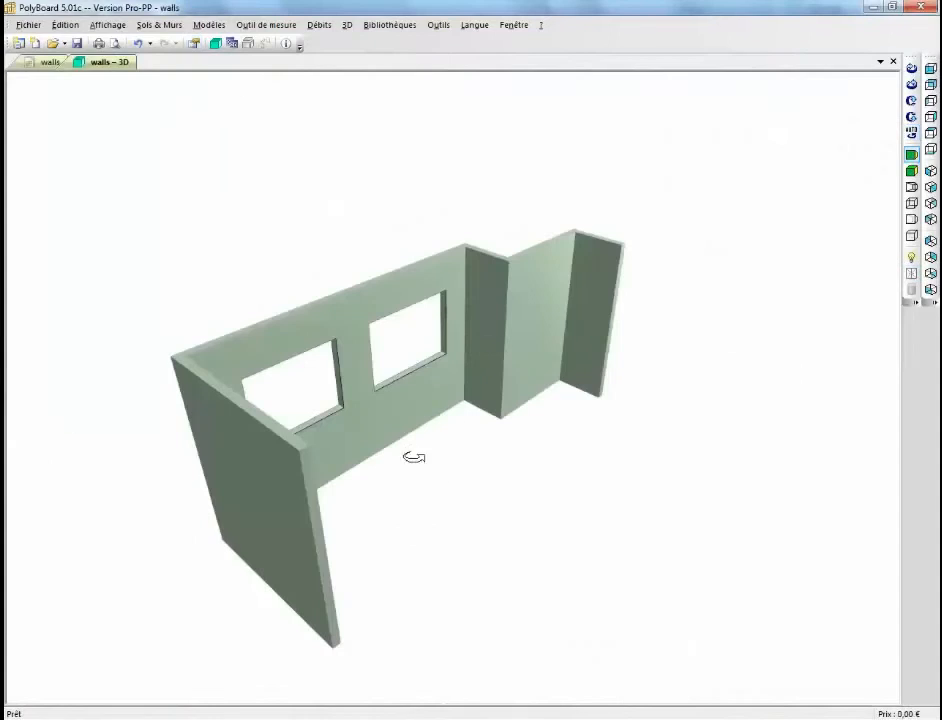
pyautogui.moveTo(375, 478); pyautogui.dragTo(381, 412, button='right')
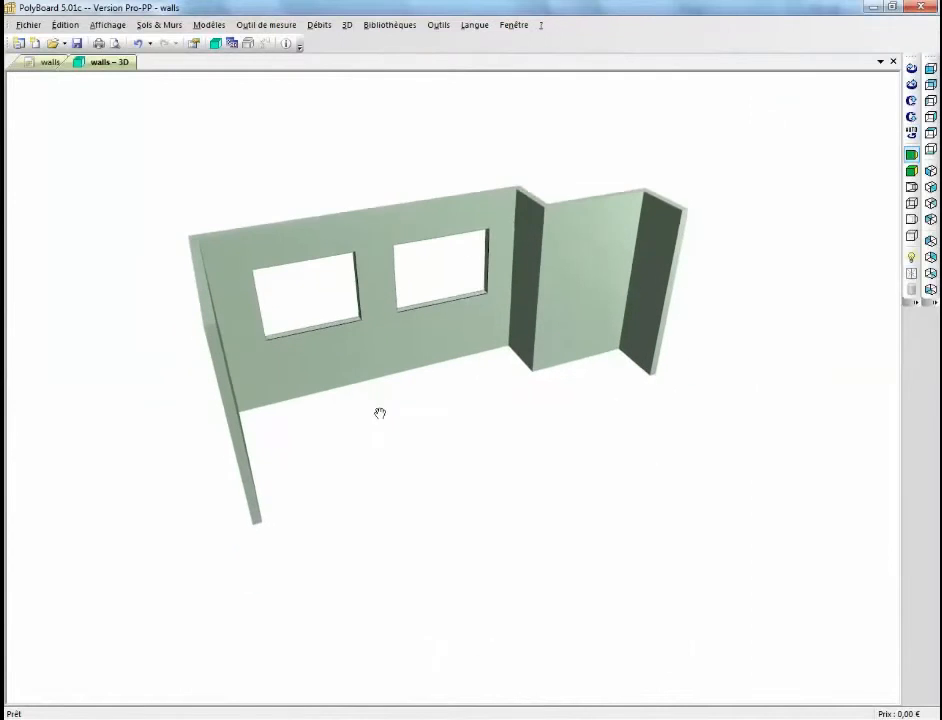
pyautogui.moveTo(390, 436); pyautogui.dragTo(367, 430)
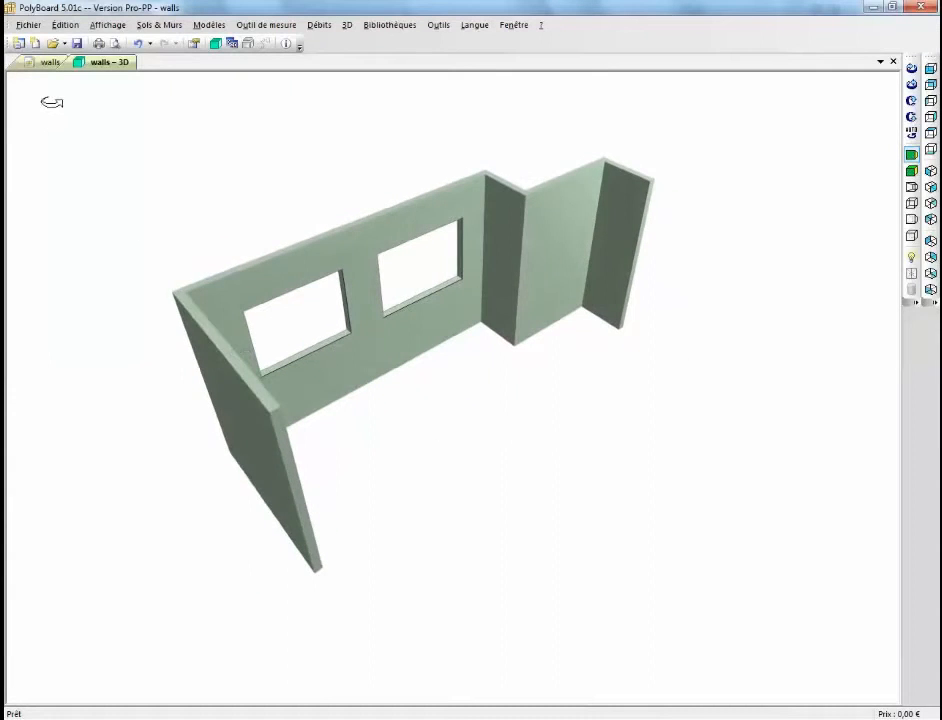
# - Add a rectangular floor of 7000 by 4000 mm to the walls plan, with its reference point at 0, 0
pyautogui.click(42, 63)
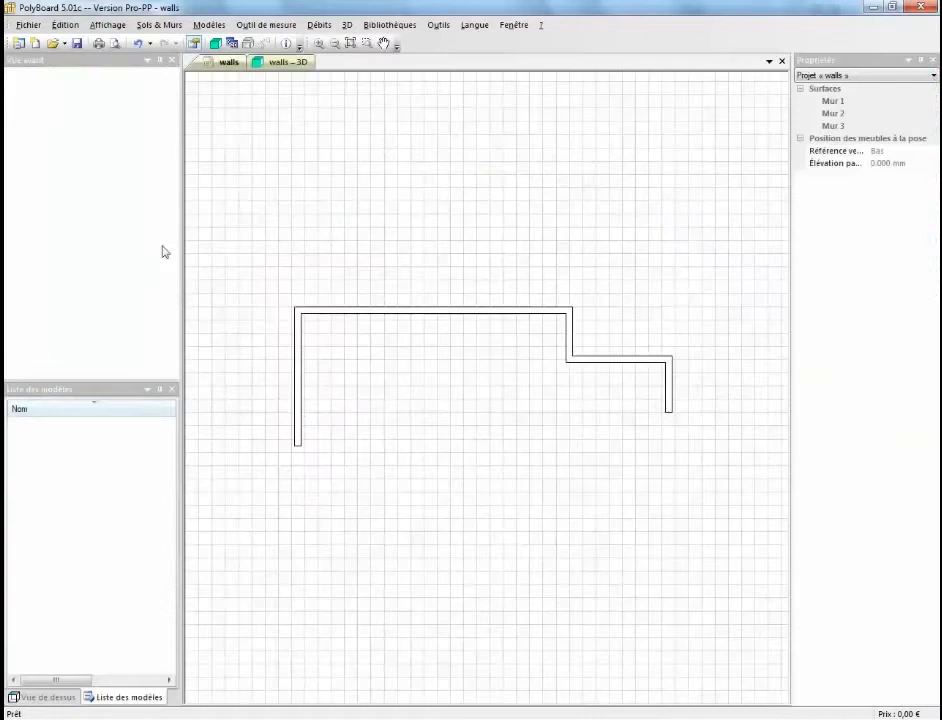
pyautogui.rightClick(373, 404)
pyautogui.click(410, 426)
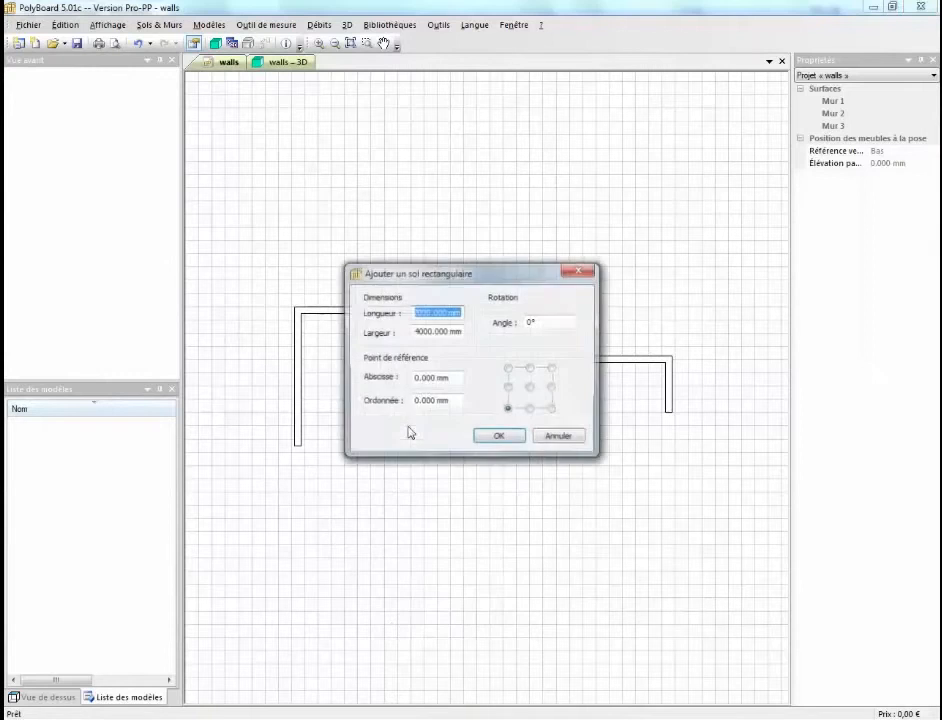
pyautogui.click(497, 435)
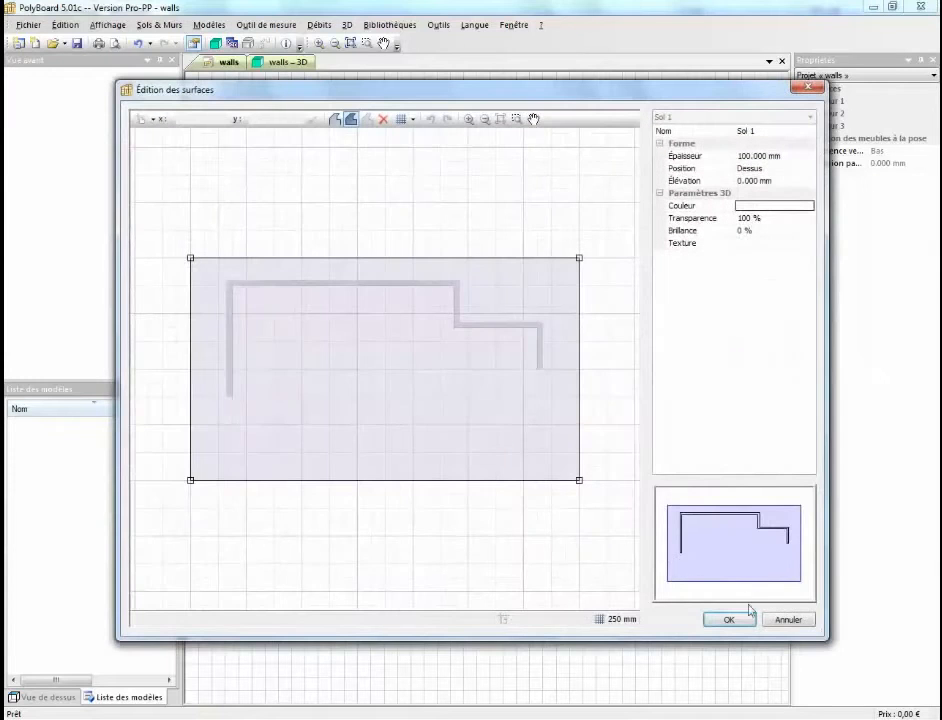
# - Set the floor's transparency to 0 % and apply the Tommettes_4.jpg texture to it
pyautogui.click(776, 219)
pyautogui.click(738, 219)
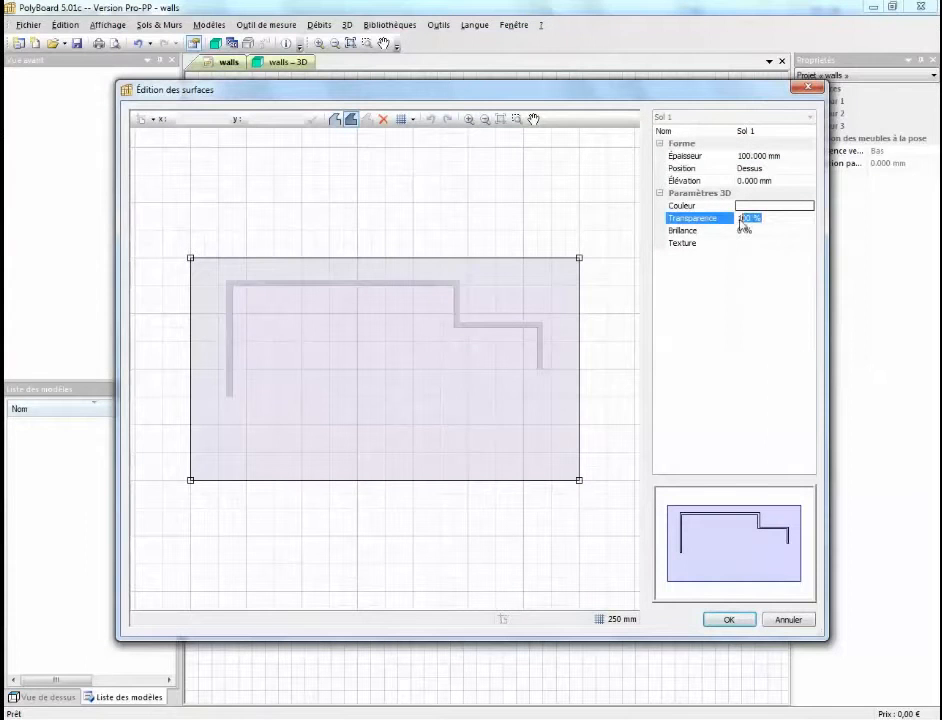
pyautogui.write('0')
pyautogui.click(780, 244)
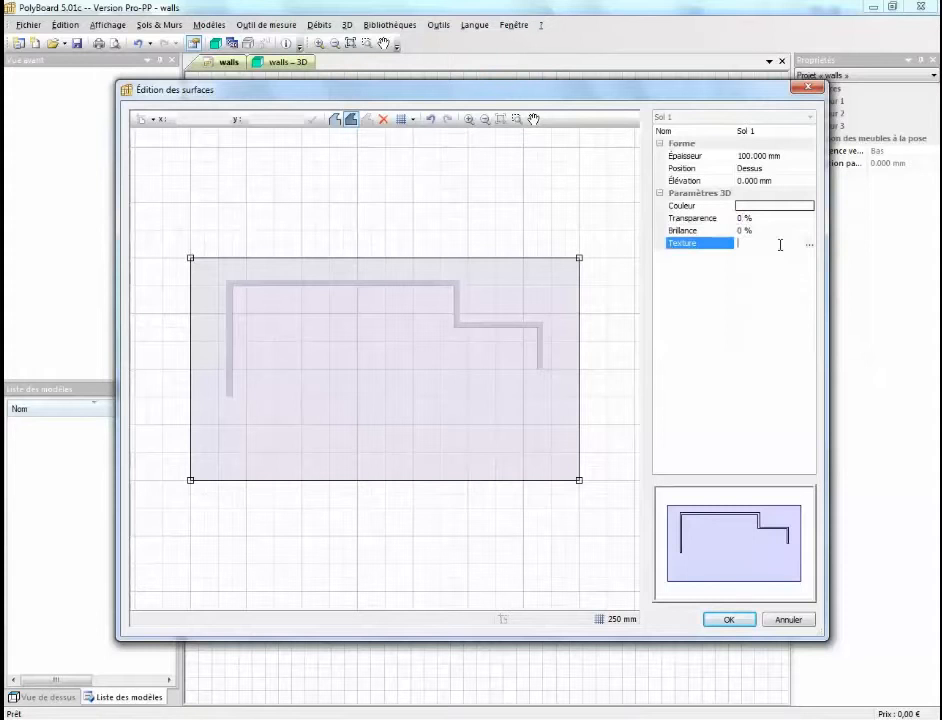
pyautogui.click(809, 243)
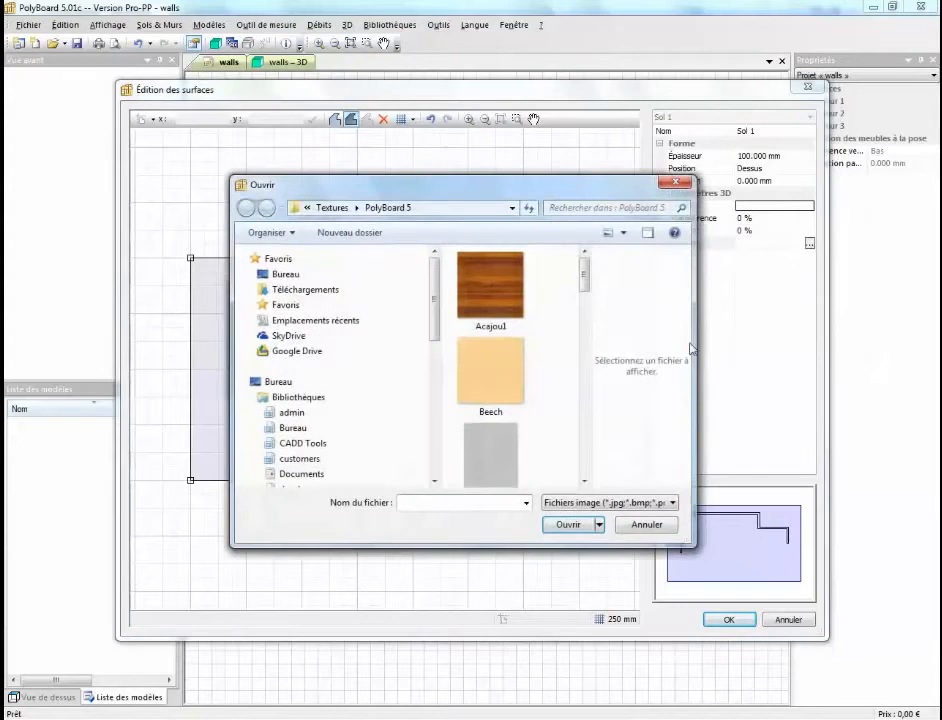
pyautogui.moveTo(586, 276); pyautogui.dragTo(588, 477)
pyautogui.click(515, 458)
pyautogui.click(572, 525)
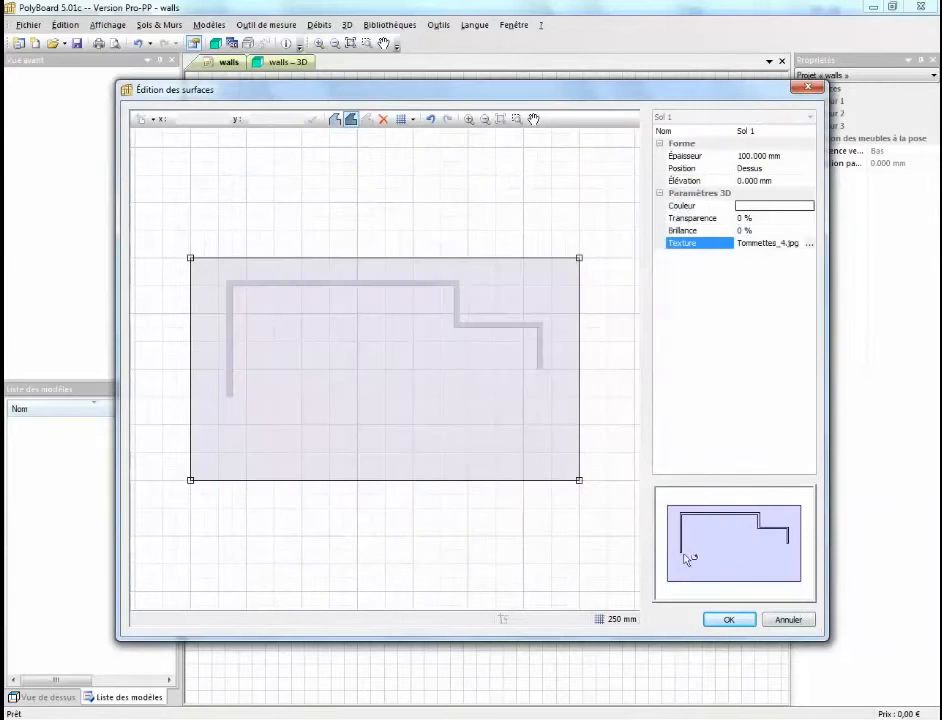
pyautogui.click(737, 620)
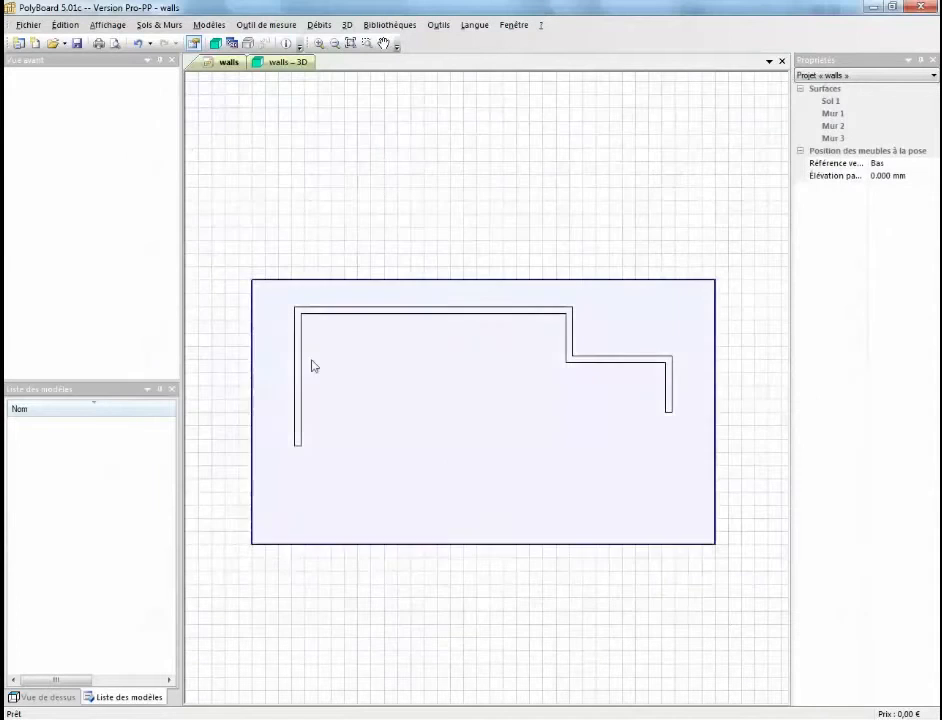
# - Examine the textured floor together with the walls in 3D from several angles
pyautogui.click(297, 66)
pyautogui.moveTo(436, 447); pyautogui.dragTo(418, 465)
pyautogui.scroll(4, 429, 409)
pyautogui.scroll(-3, 415, 440)
pyautogui.moveTo(412, 406); pyautogui.dragTo(372, 412)
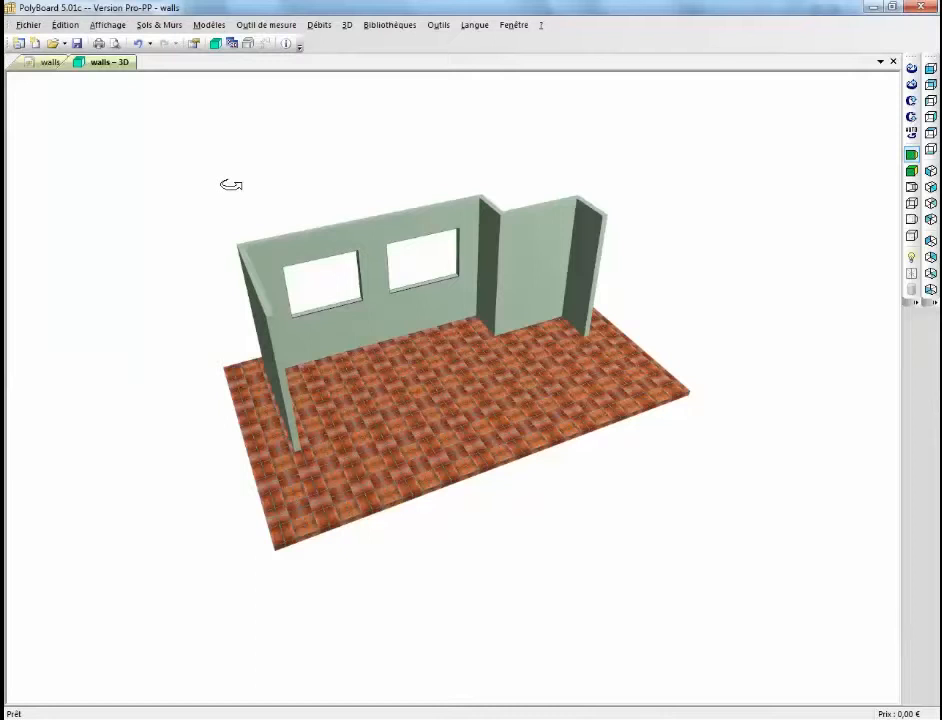
# - Create a new Caisson model in the walls project, 2500 mm high, 1200 mm wide and 600 mm deep, using the DÉFAUT method
pyautogui.click(46, 62)
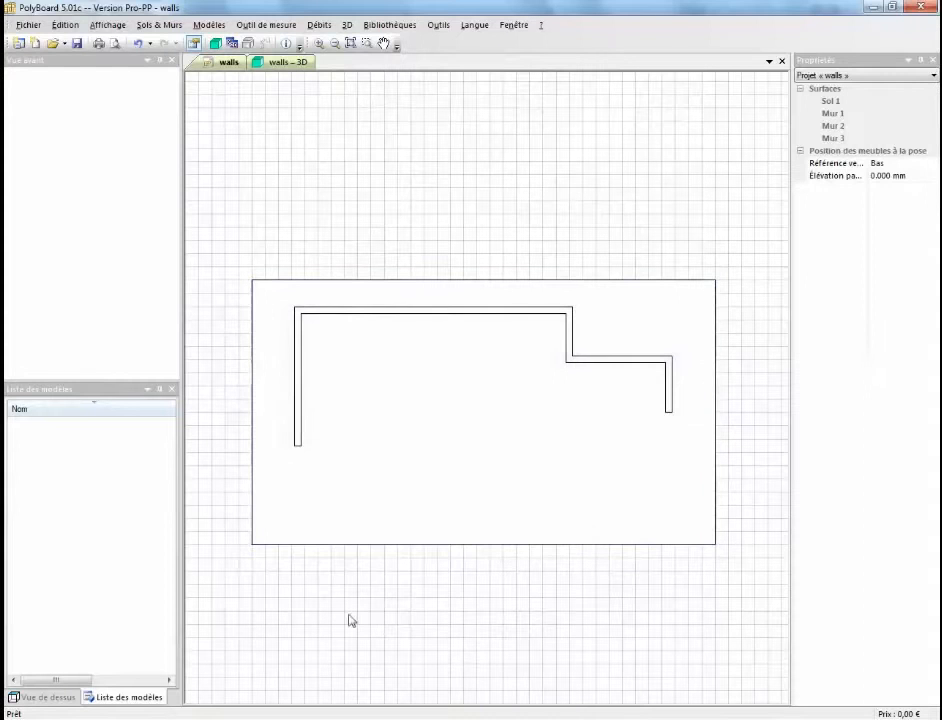
pyautogui.rightClick(51, 439)
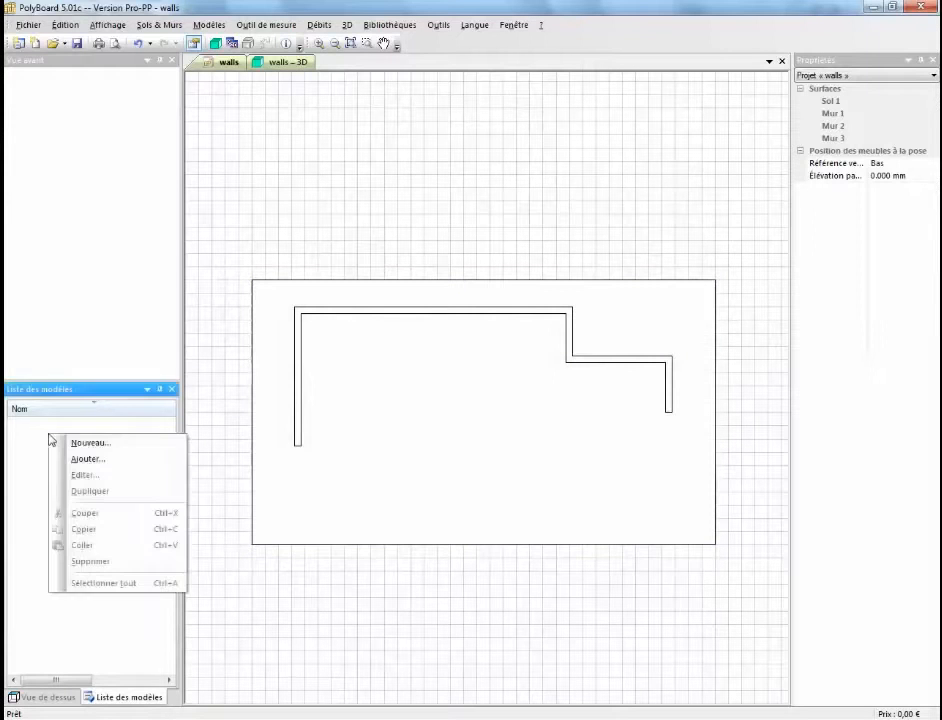
pyautogui.click(74, 442)
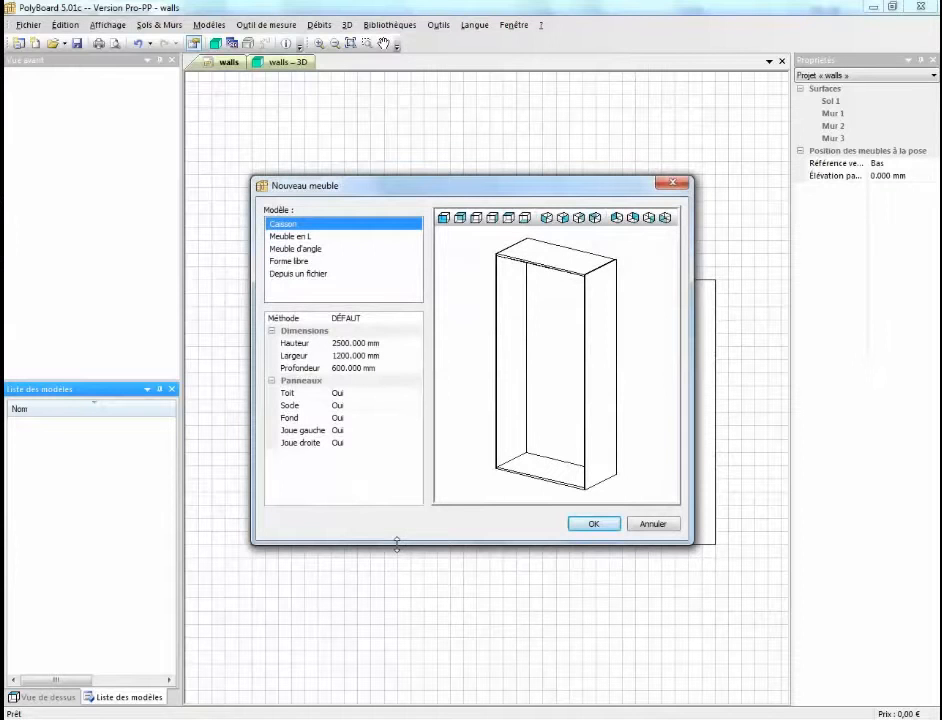
pyautogui.click(597, 522)
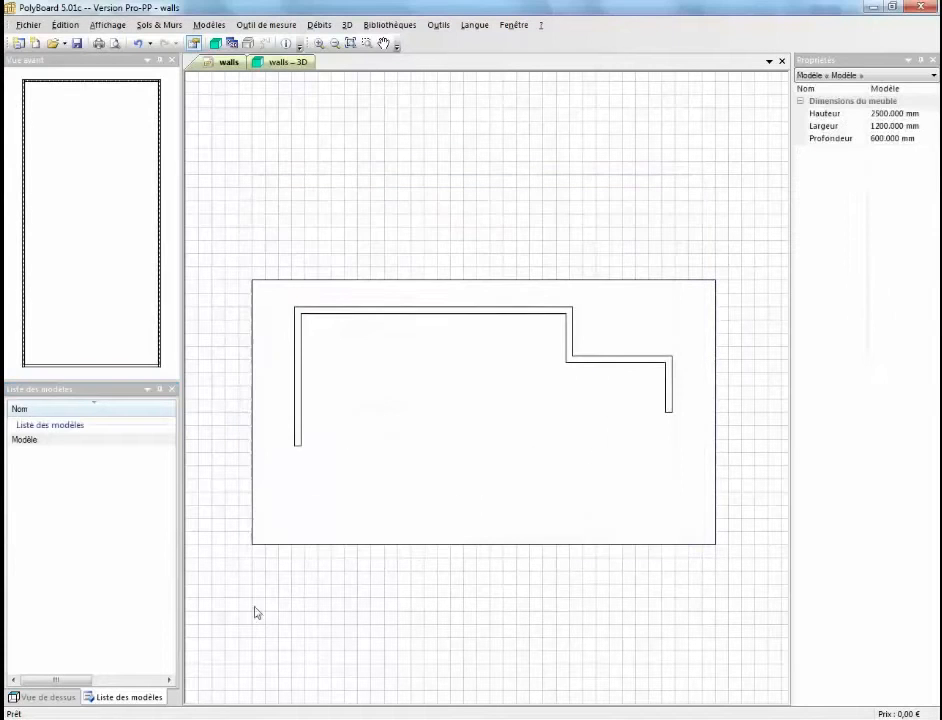
# - Open the new cabinet model for editing and remove its top (Toit) and base (Socle) panels
pyautogui.click(22, 440)
pyautogui.doubleClick(22, 440)
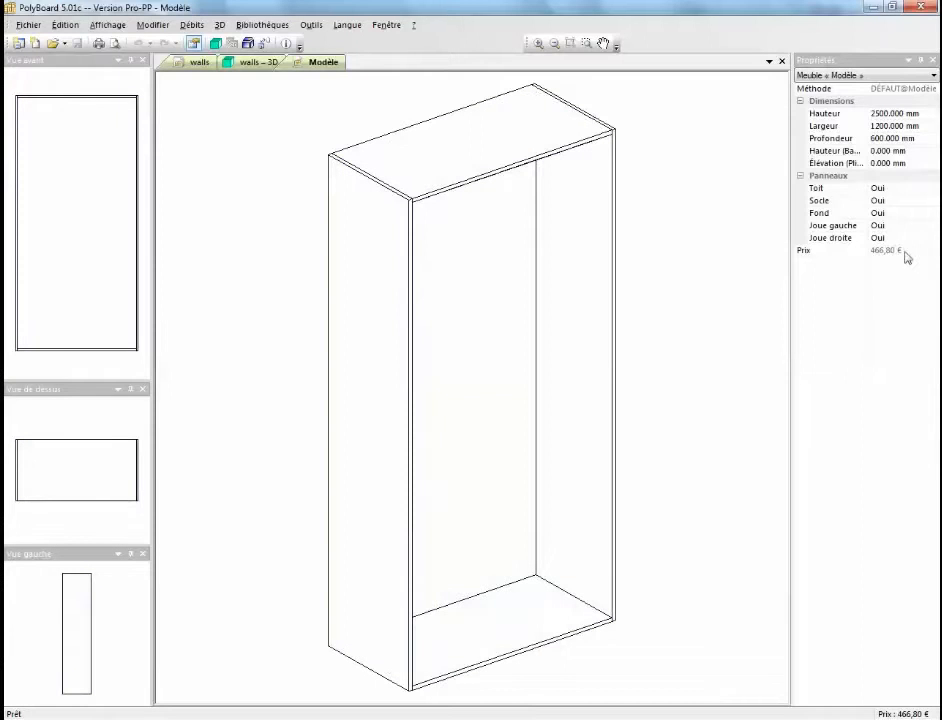
pyautogui.click(888, 192)
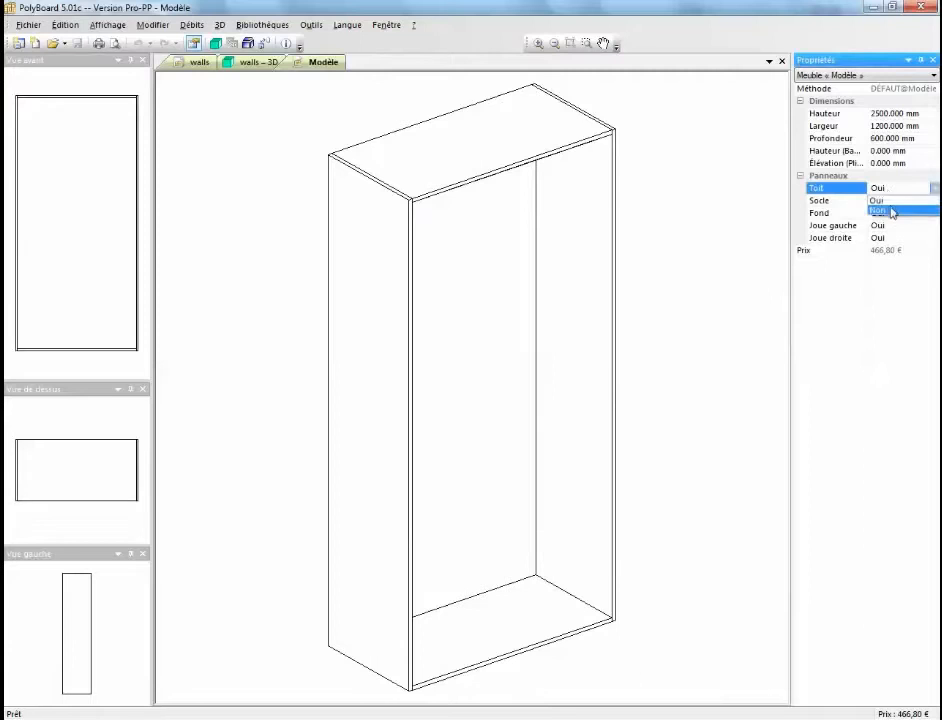
pyautogui.click(891, 211)
pyautogui.click(894, 214)
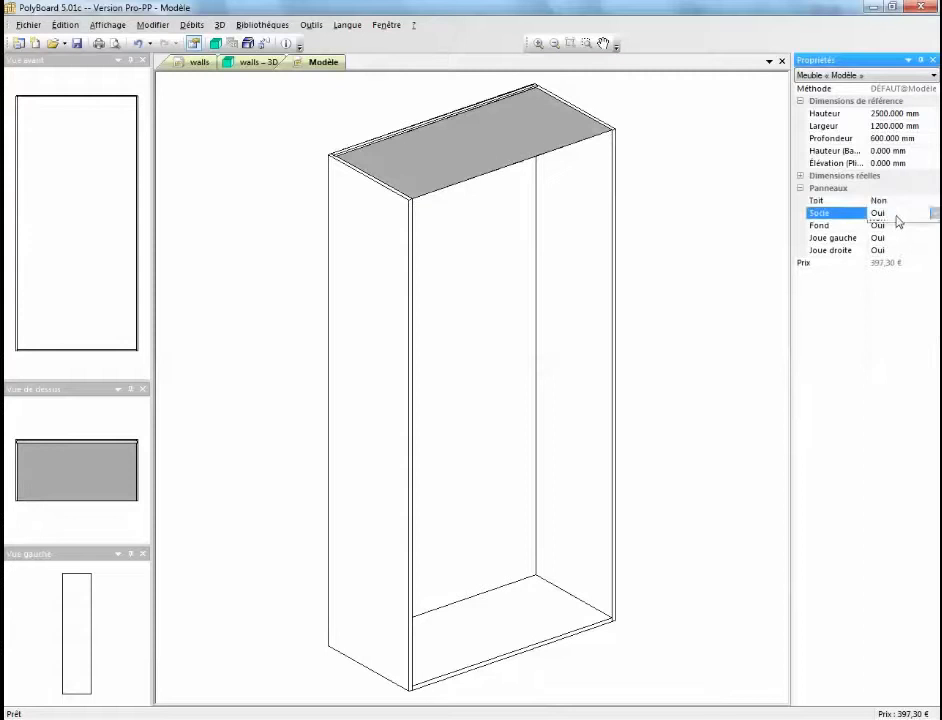
pyautogui.click(895, 214)
# - Remove the cabinet's left and right side panels (Joue gauche and Joue droite)
pyautogui.click(899, 236)
pyautogui.click(899, 238)
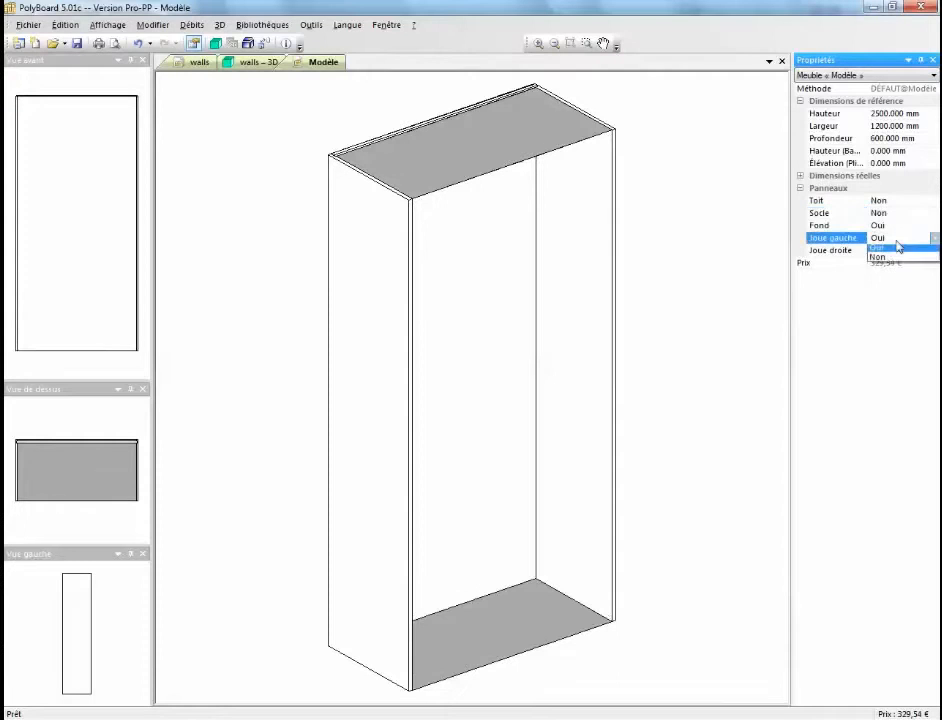
pyautogui.click(900, 260)
pyautogui.click(899, 250)
pyautogui.click(900, 251)
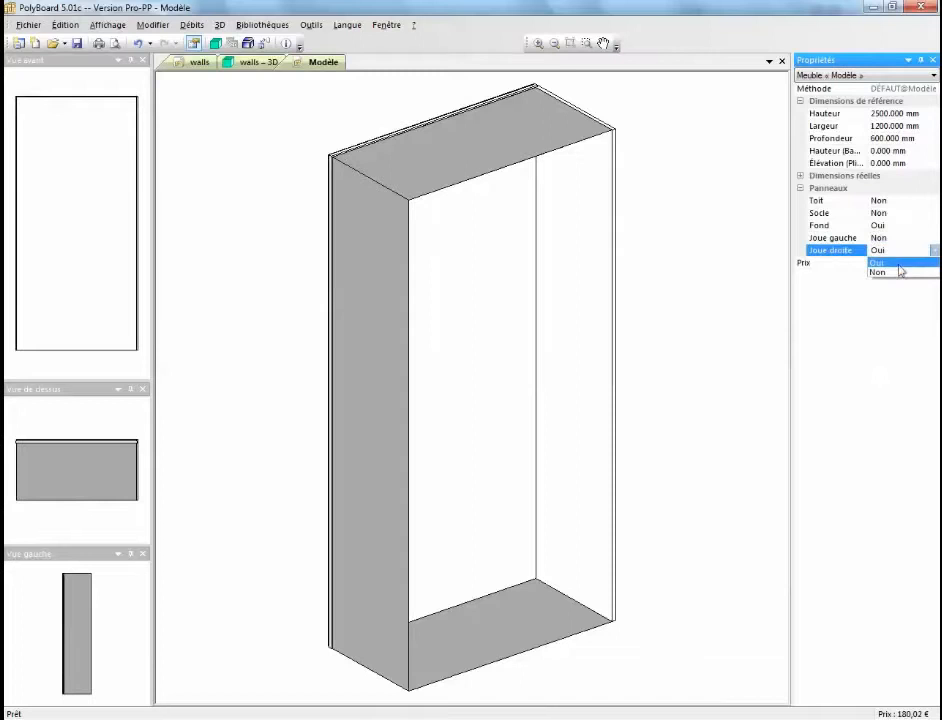
pyautogui.click(900, 266)
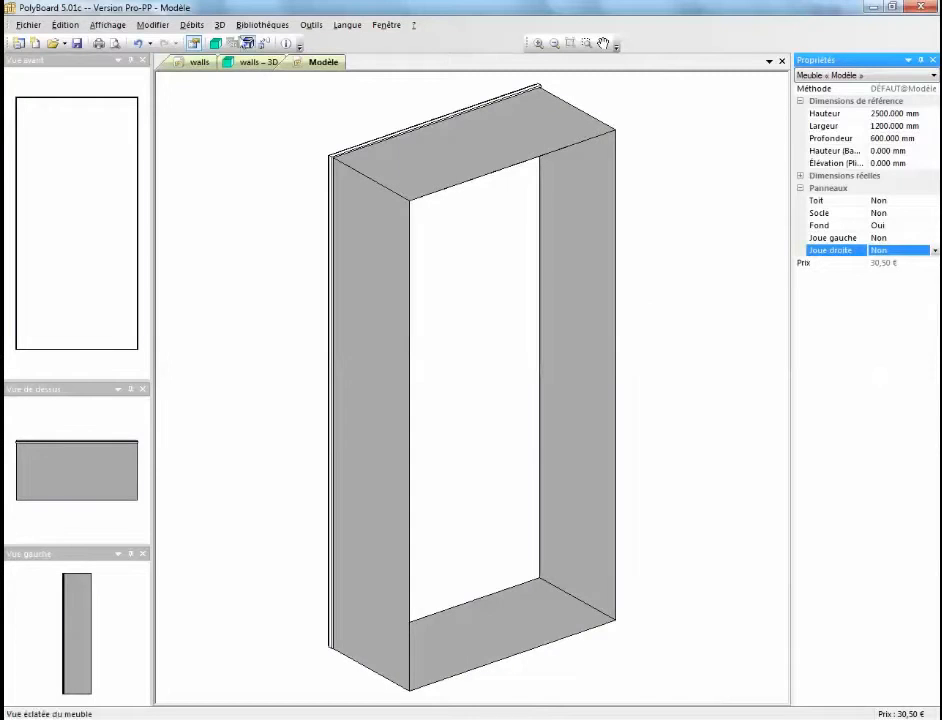
# - Delete the Toit and Joue groove rules from the cabinet body sub-method and apply the method to the whole cabinet
pyautogui.click(254, 26)
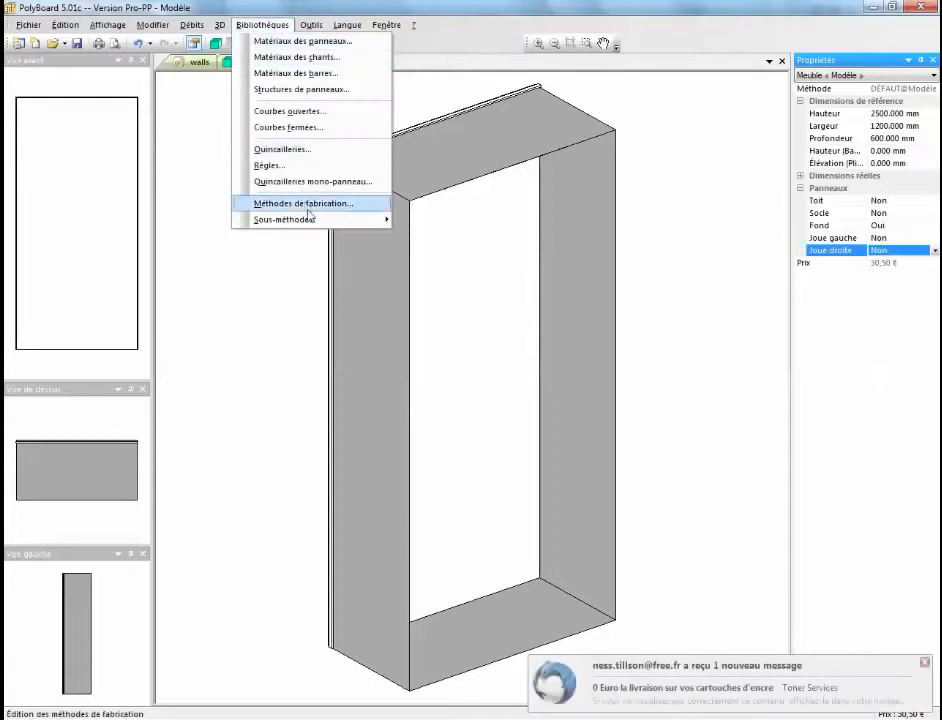
pyautogui.moveTo(315, 222)
pyautogui.click(431, 221)
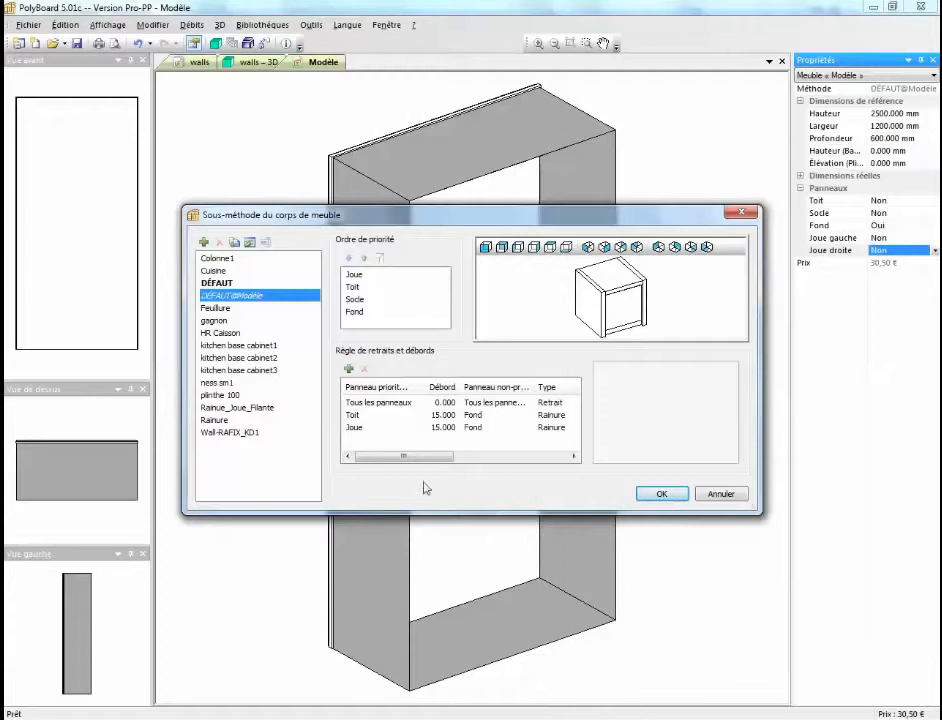
pyautogui.click(460, 414)
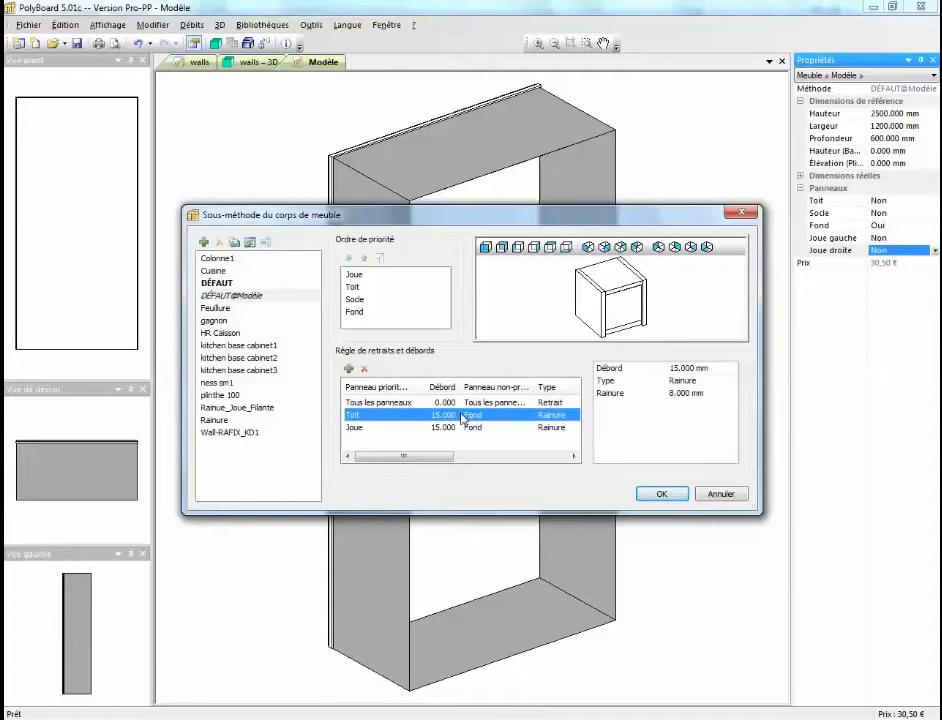
pyautogui.click(364, 369)
pyautogui.click(380, 415)
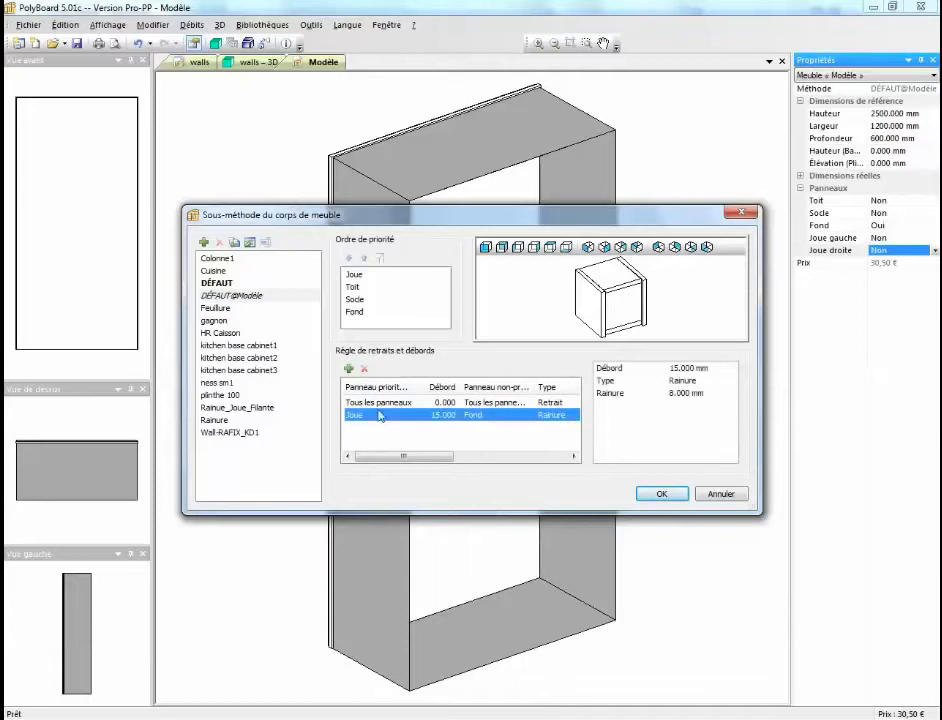
pyautogui.click(364, 369)
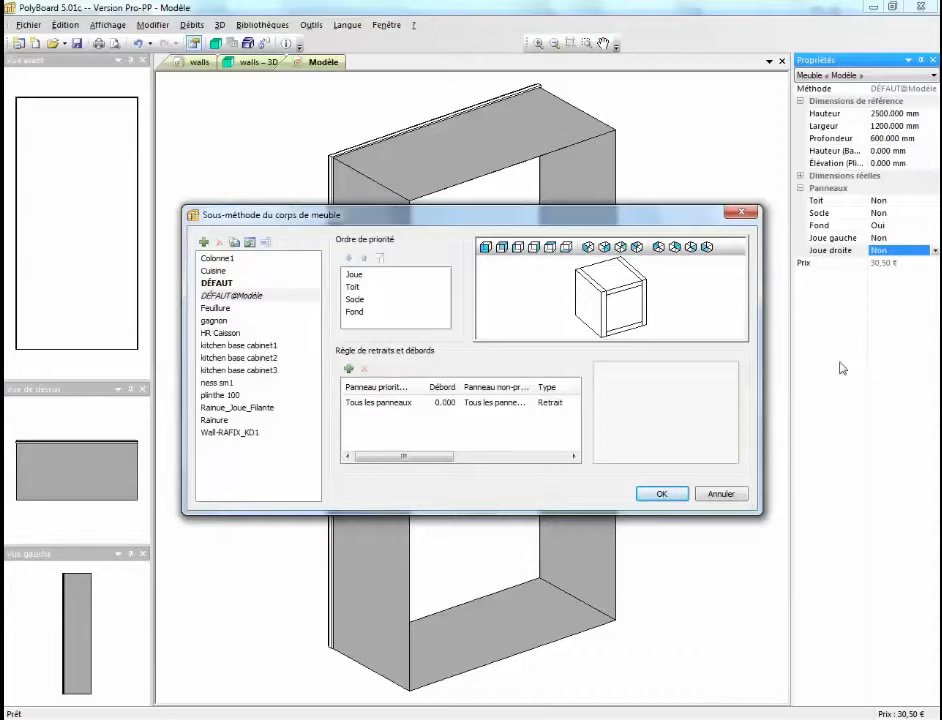
pyautogui.click(662, 493)
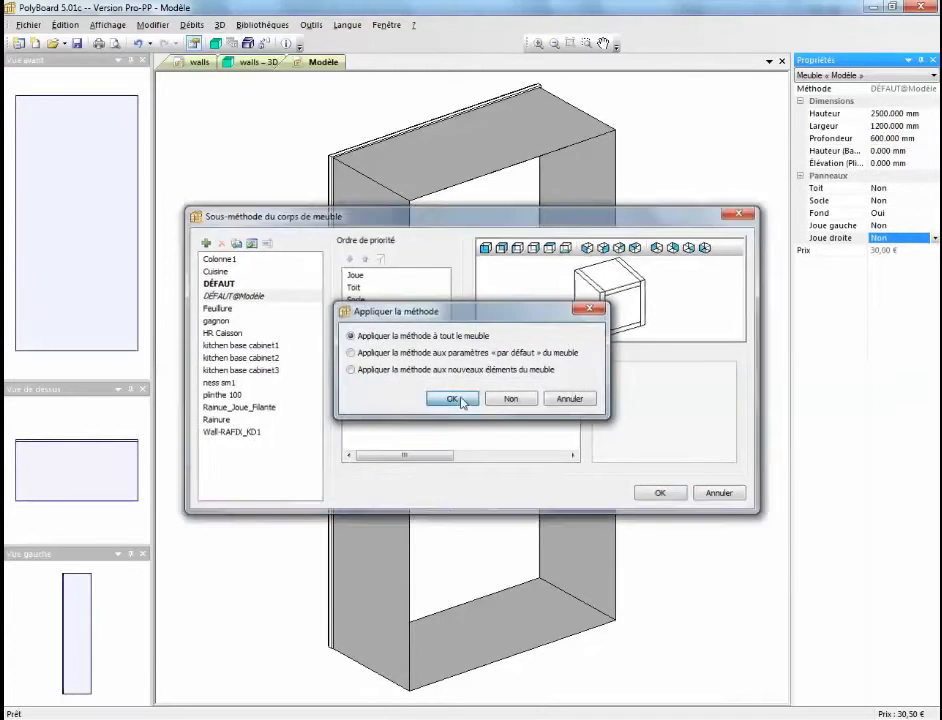
pyautogui.click(452, 398)
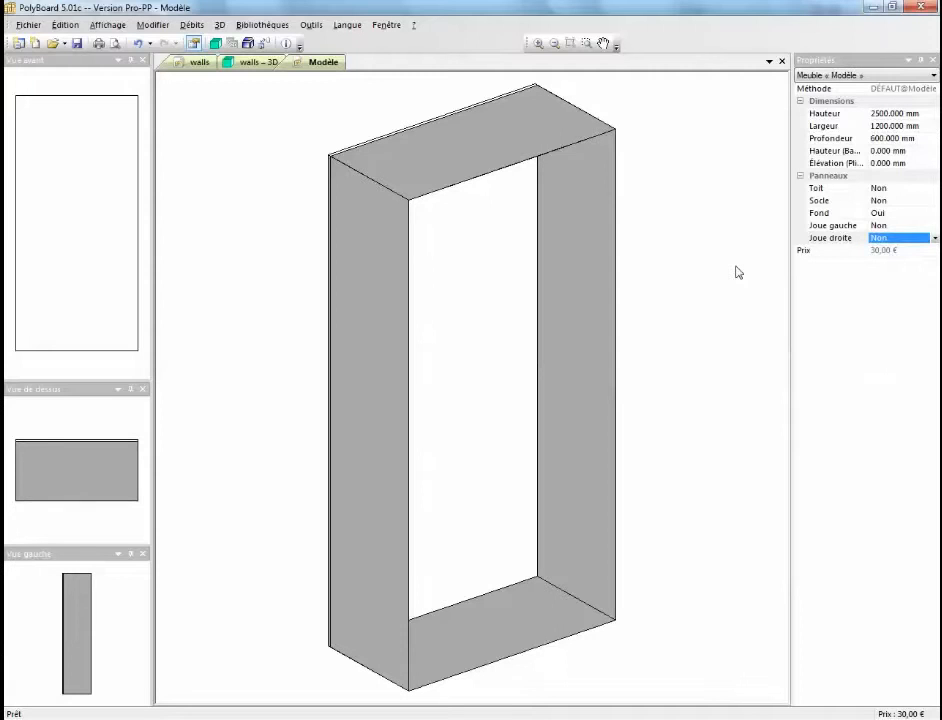
# - Set the cabinet's depth to 45 mm
pyautogui.click(920, 139)
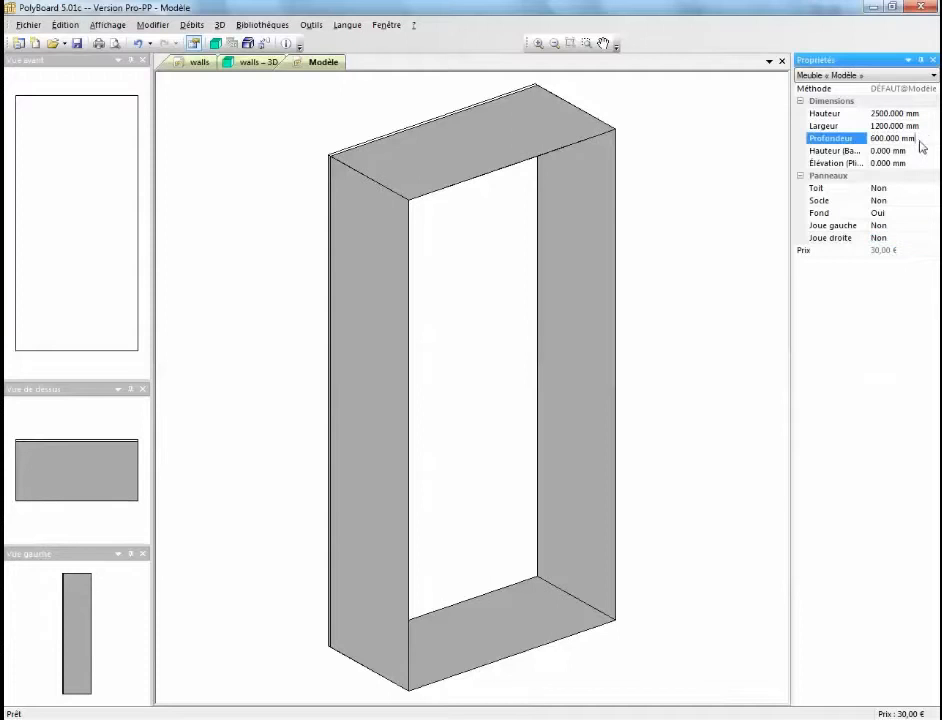
pyautogui.moveTo(927, 140); pyautogui.dragTo(868, 146)
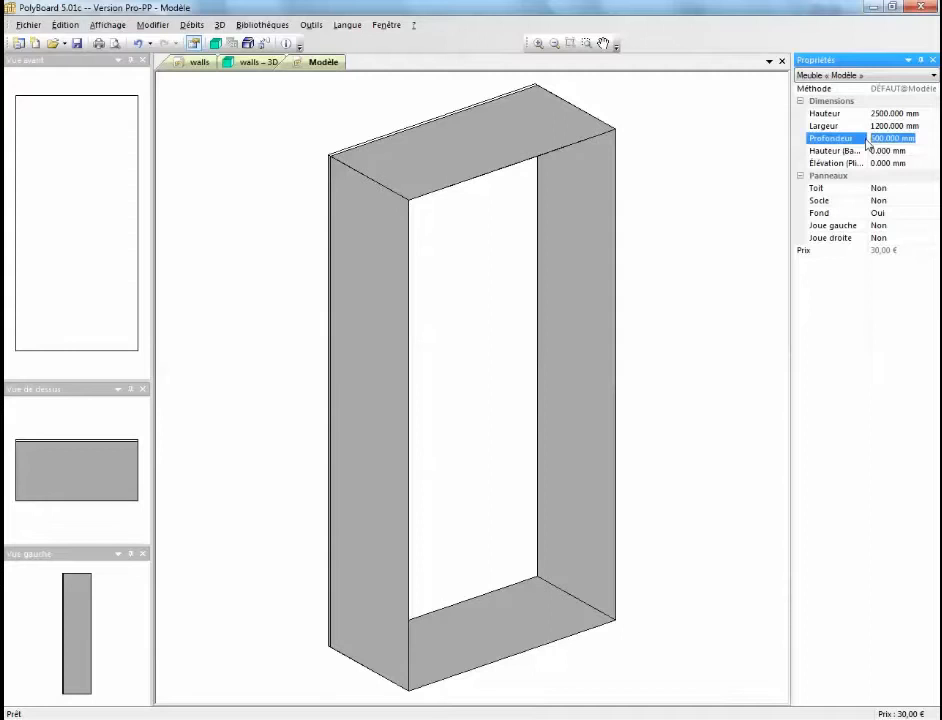
pyautogui.write('45')
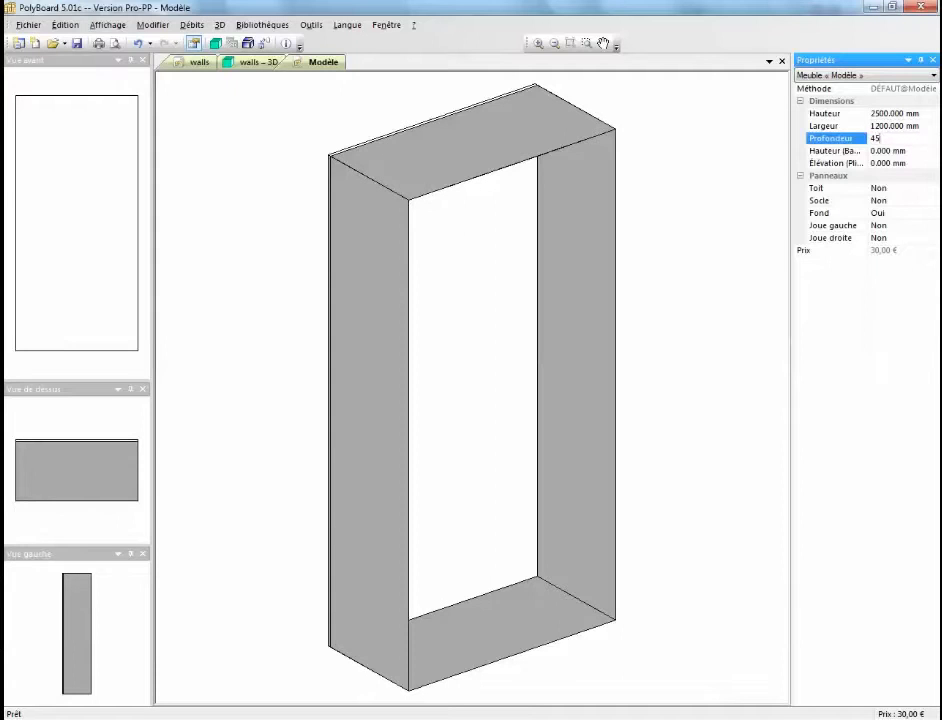
pyautogui.press('Return')
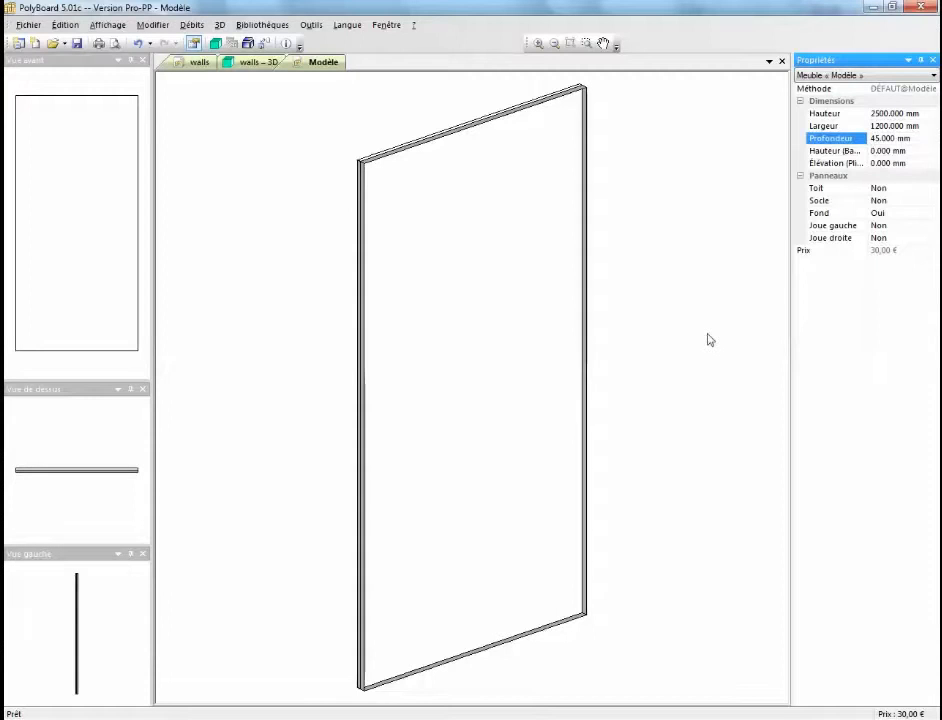
# - Open the assembly (Assemblage) settings of the back panel (Fond) and set the assembly priority to Montant filant
pyautogui.click(577, 94)
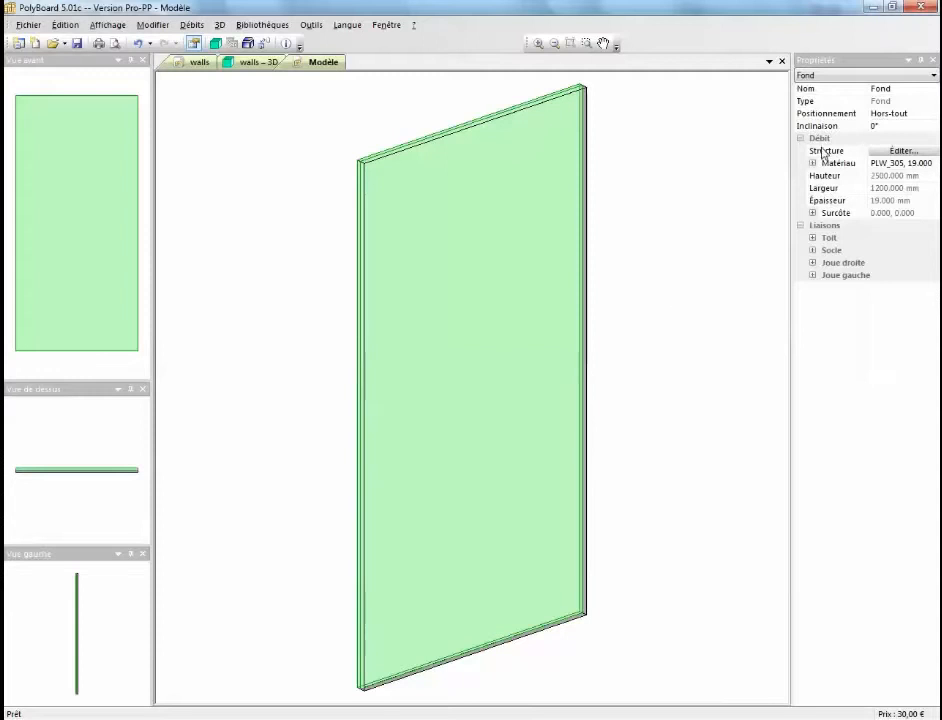
pyautogui.rightClick(858, 152)
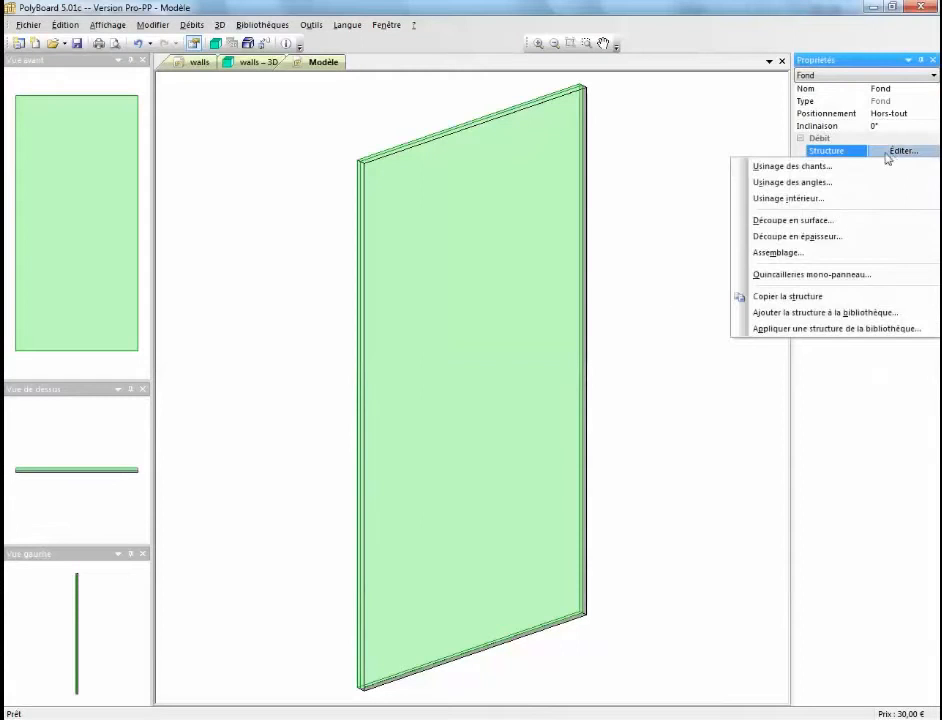
pyautogui.click(812, 252)
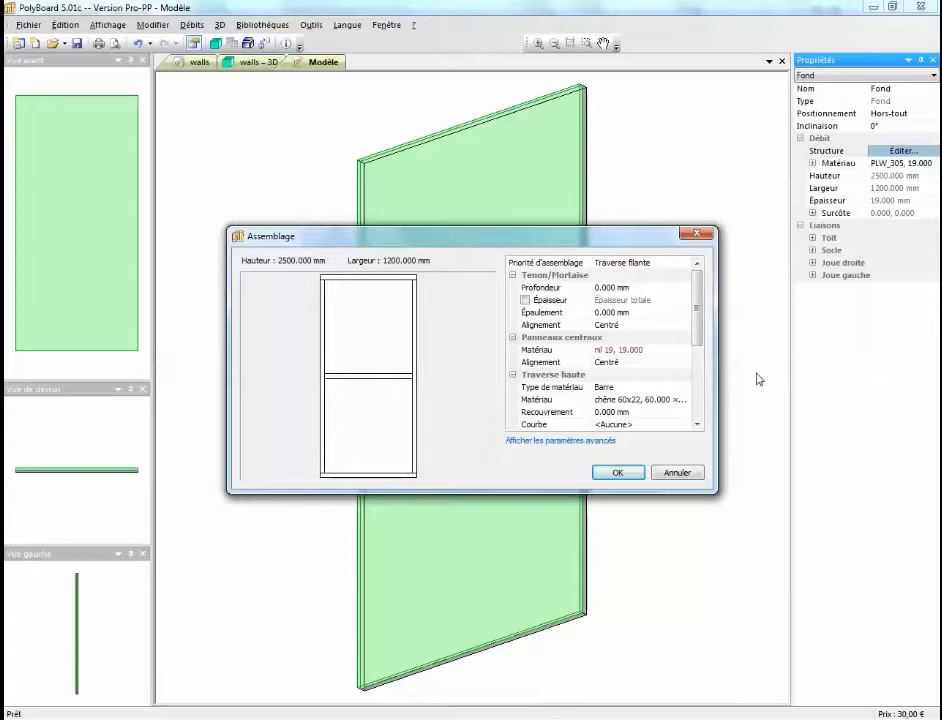
pyautogui.click(685, 262)
pyautogui.click(685, 262)
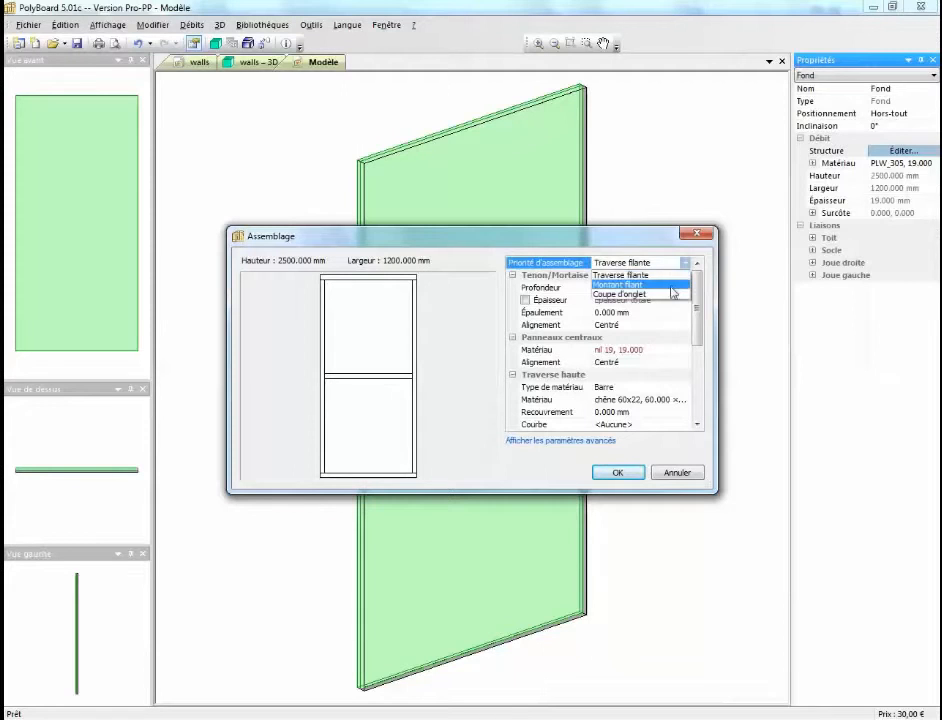
pyautogui.click(672, 286)
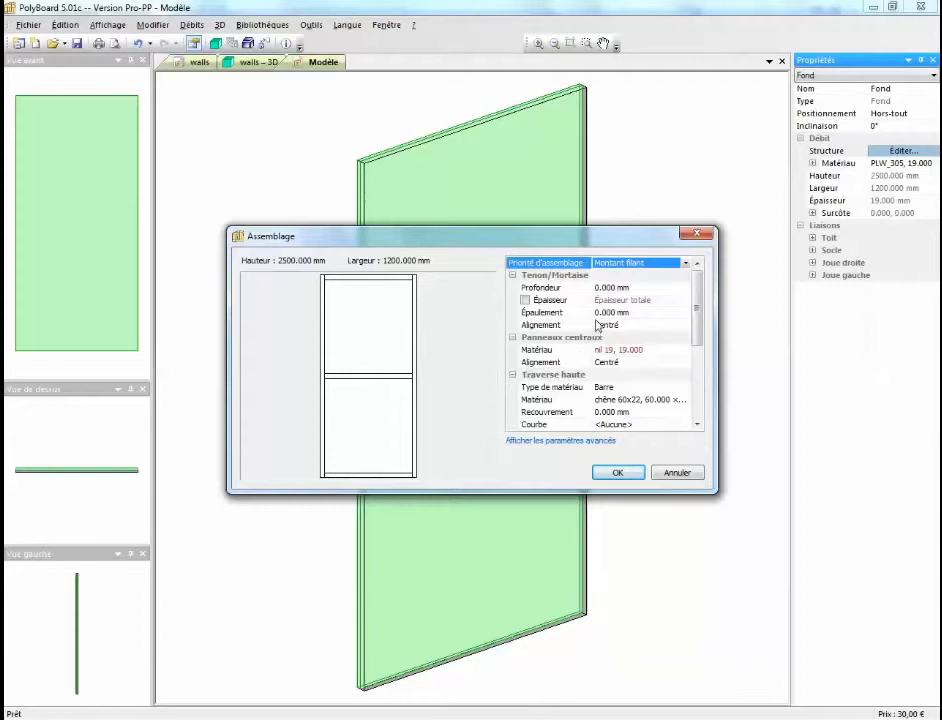
# - Define the tenon/mortise joint with a 60 mm depth, a 10 mm thickness and a 10 mm shoulder (Épaulement)
pyautogui.click(654, 288)
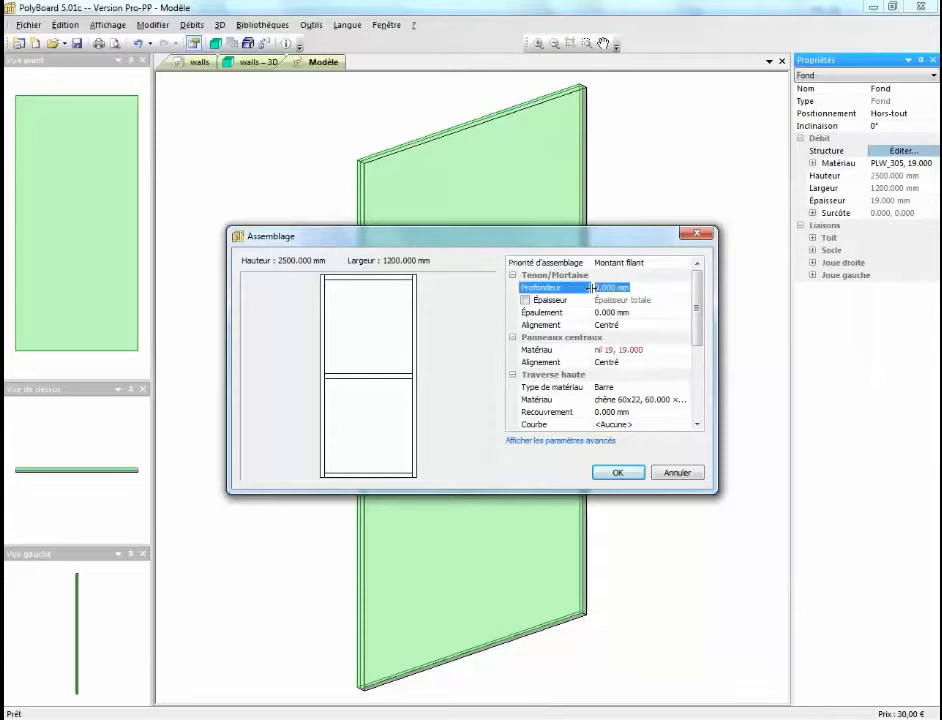
pyautogui.write('60')
pyautogui.click(525, 300)
pyautogui.write('10')
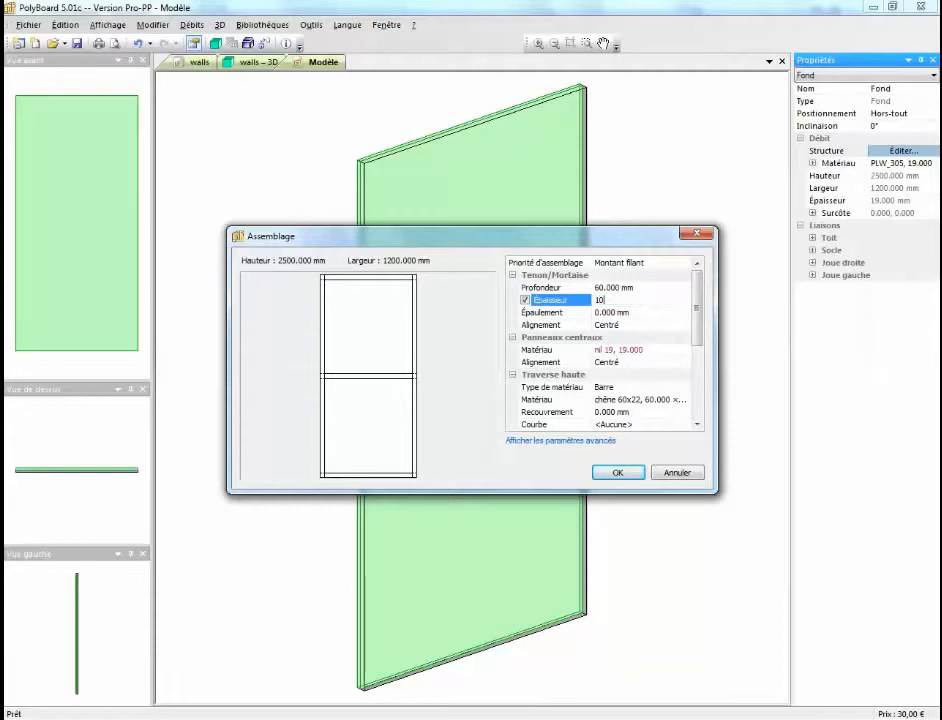
pyautogui.click(627, 326)
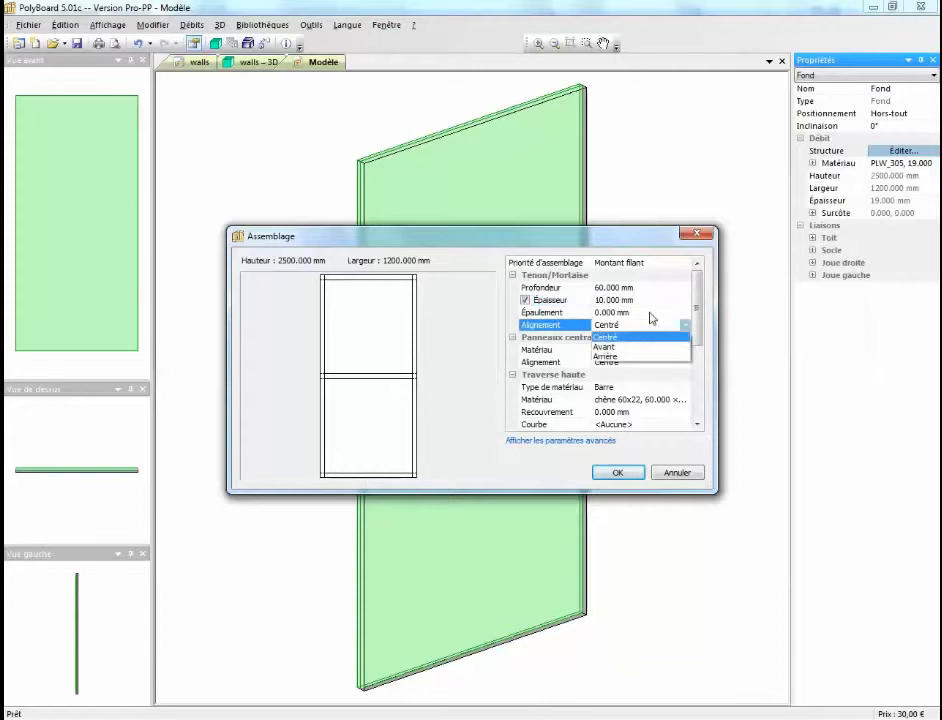
pyautogui.click(651, 318)
pyautogui.click(585, 316)
pyautogui.write('10')
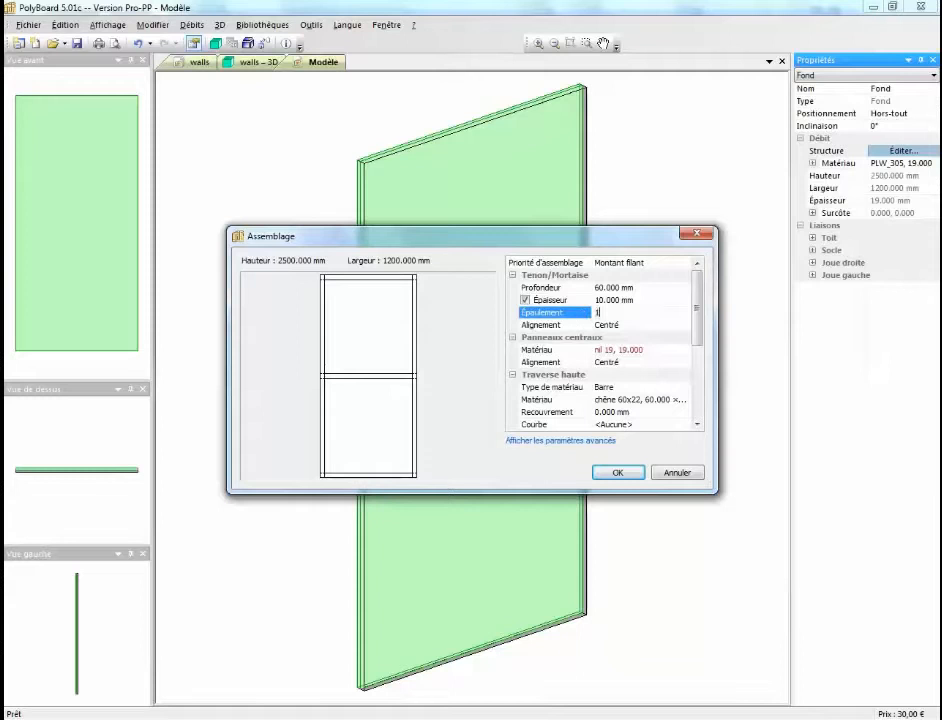
# - Assign Beech 5mm to the central panels and make the top rail (Traverse haute) a hetre 90x45 bar
pyautogui.click(651, 351)
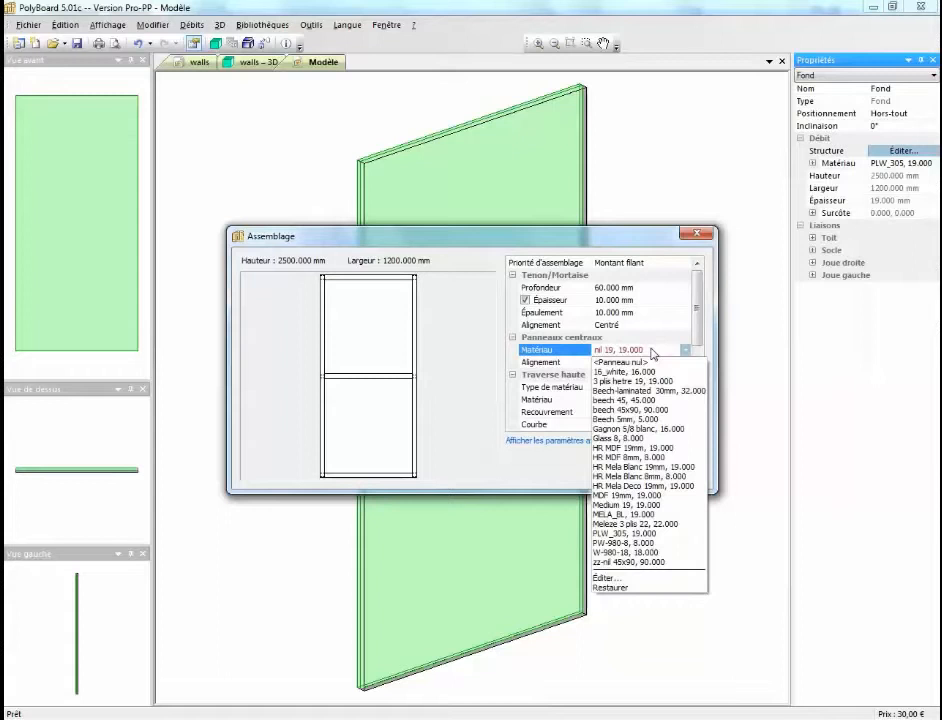
pyautogui.click(640, 420)
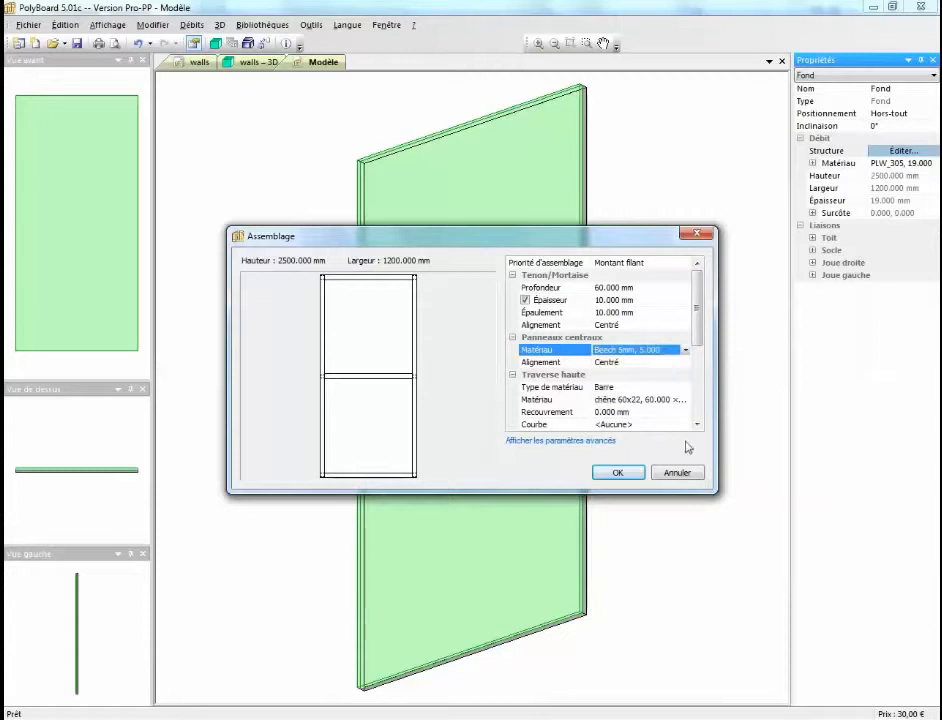
pyautogui.click(638, 389)
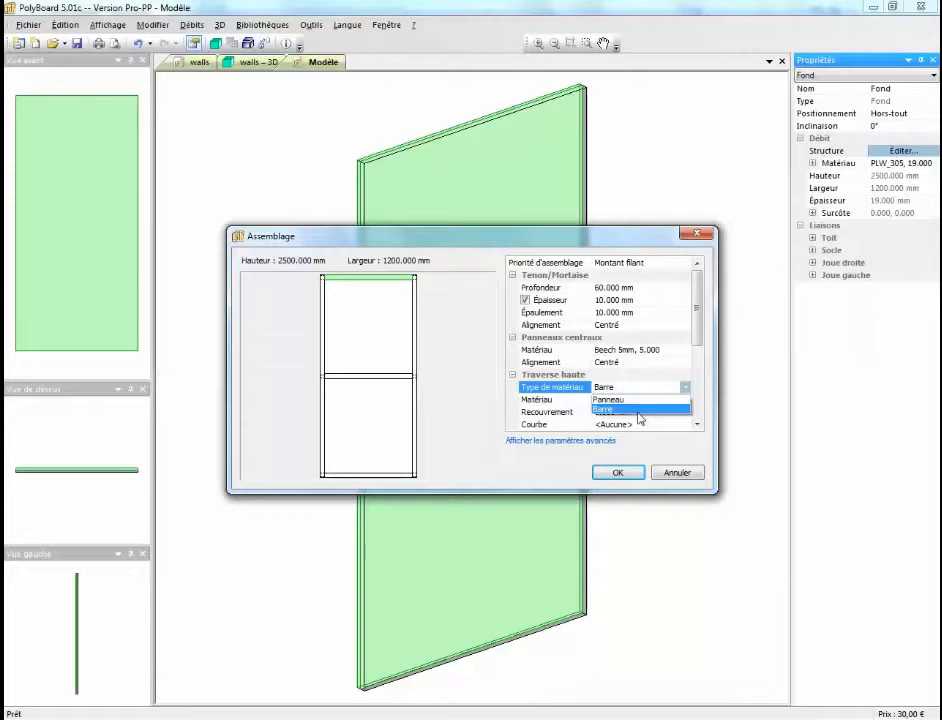
pyautogui.click(637, 411)
pyautogui.click(650, 400)
pyautogui.click(652, 401)
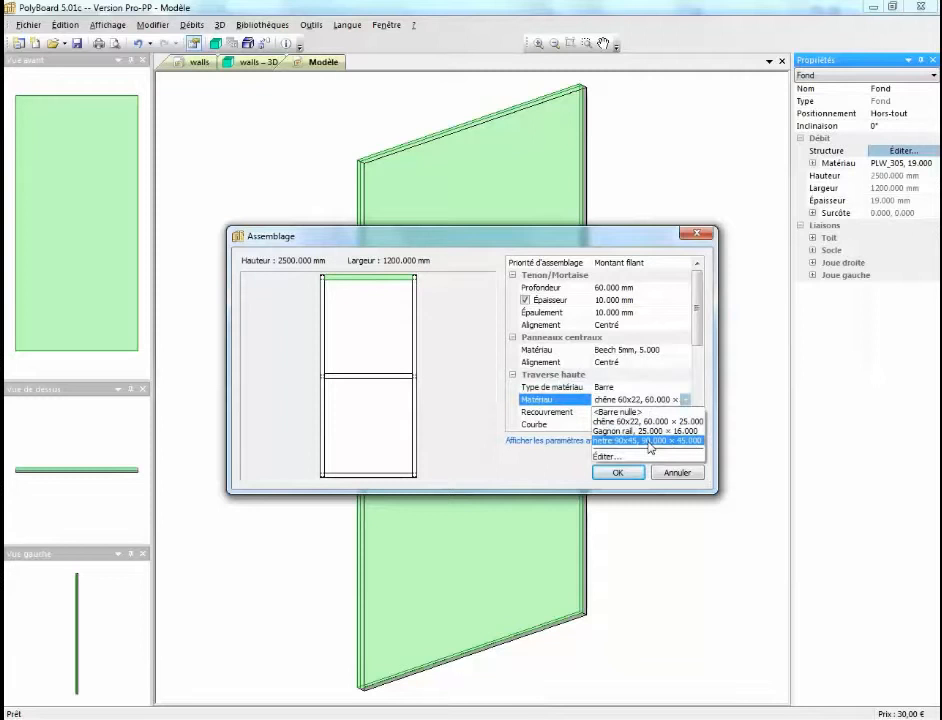
pyautogui.click(650, 441)
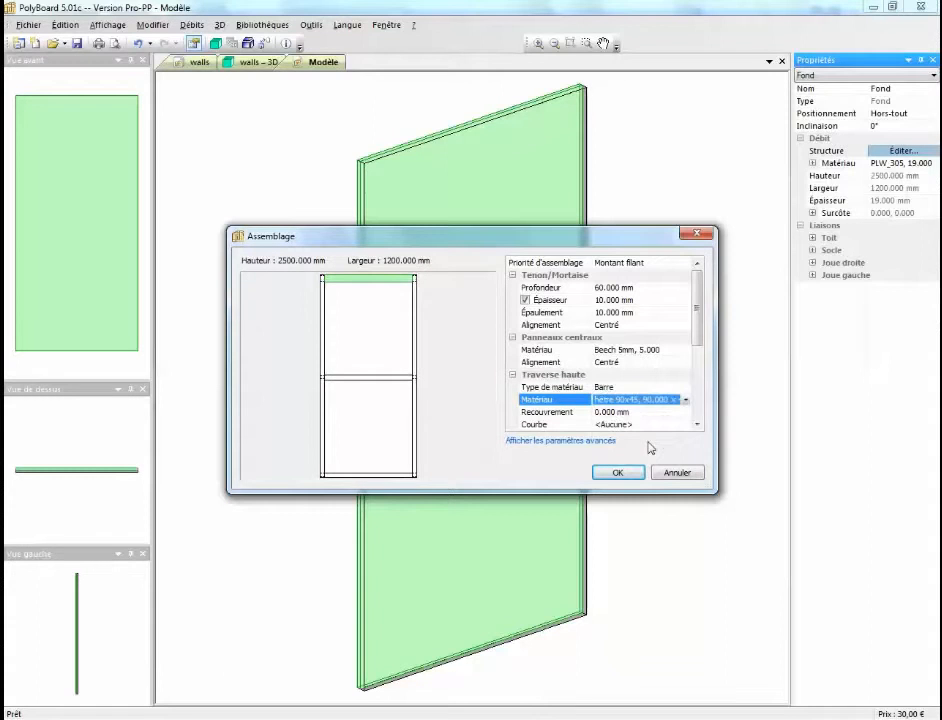
# - Assign the hetre 90x45 bar material to the stiles and other rails (Montants et autres traverses)
pyautogui.moveTo(699, 337); pyautogui.dragTo(698, 383)
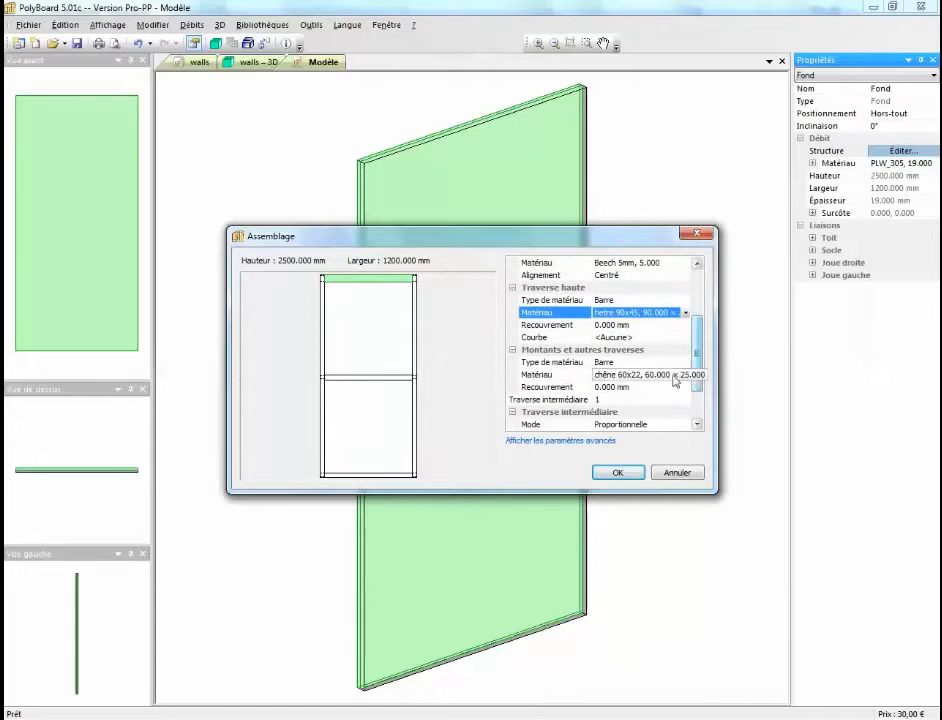
pyautogui.click(686, 375)
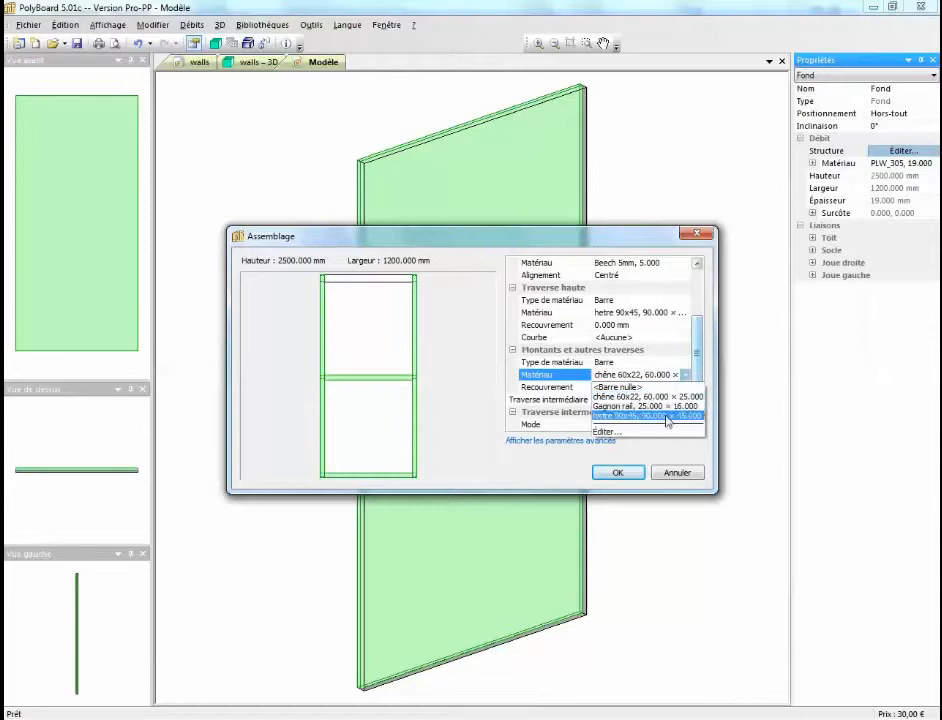
pyautogui.click(666, 416)
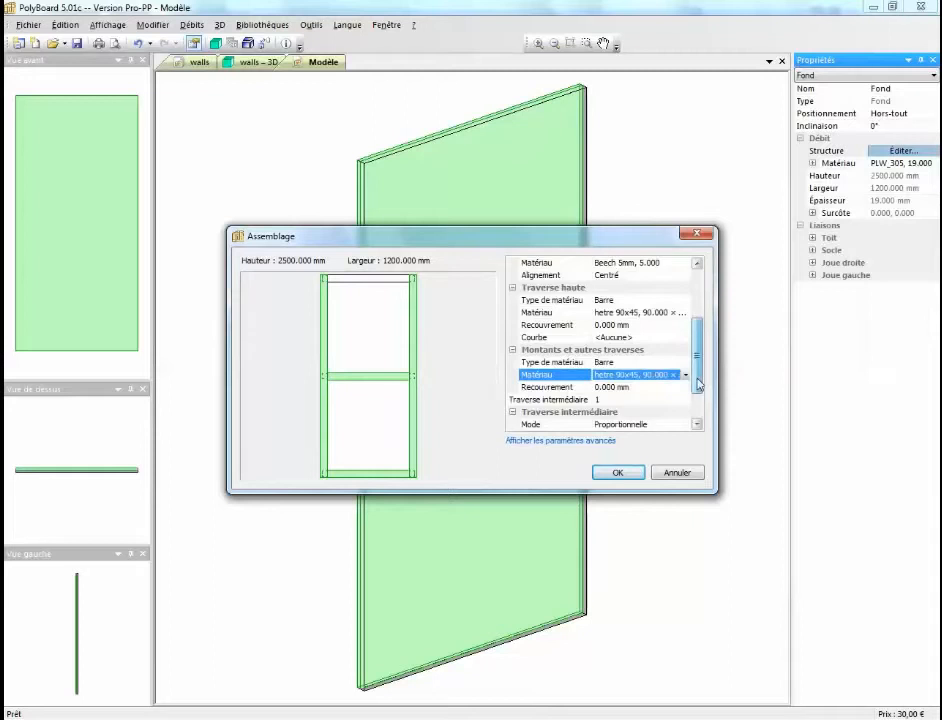
# - Position the intermediate rail by distance from the bottom (Distance depuis le bas) at about 800 mm and apply the assembly
pyautogui.moveTo(700, 378); pyautogui.dragTo(697, 401)
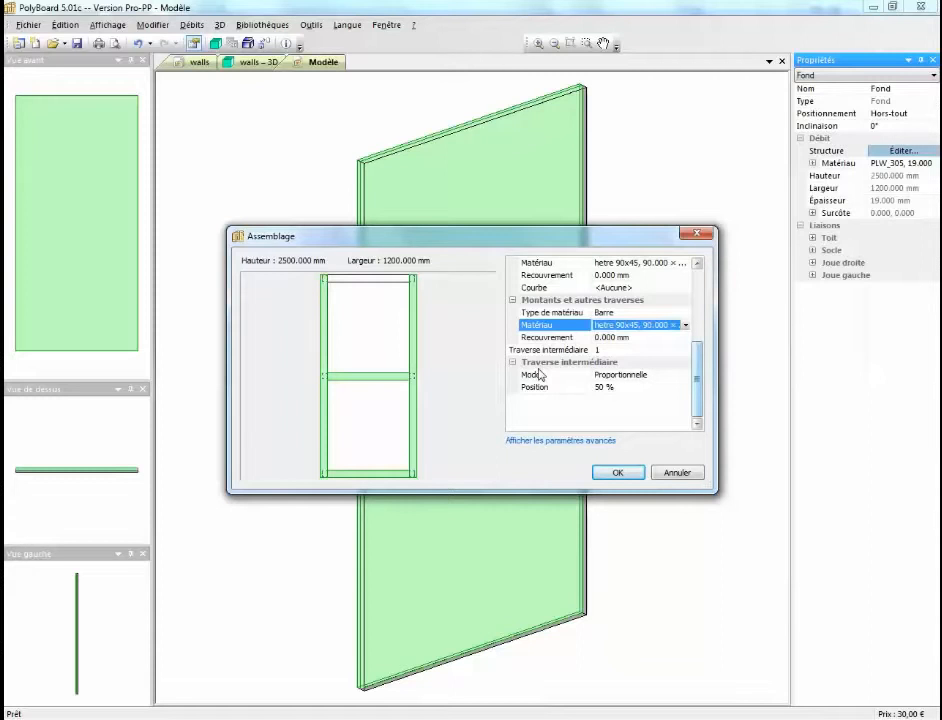
pyautogui.click(650, 376)
pyautogui.click(651, 376)
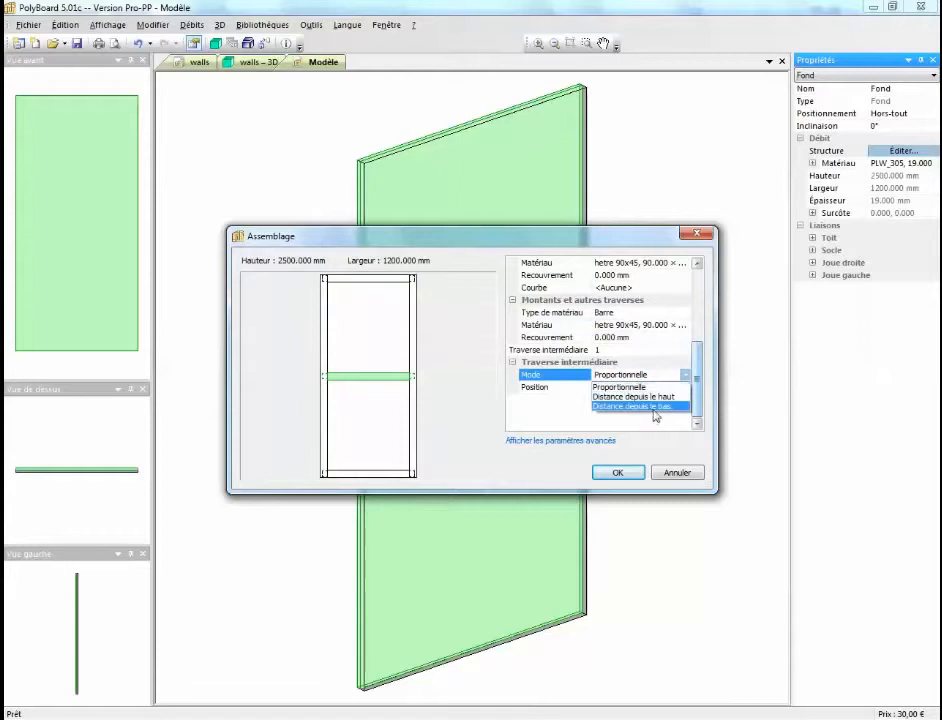
pyautogui.click(656, 407)
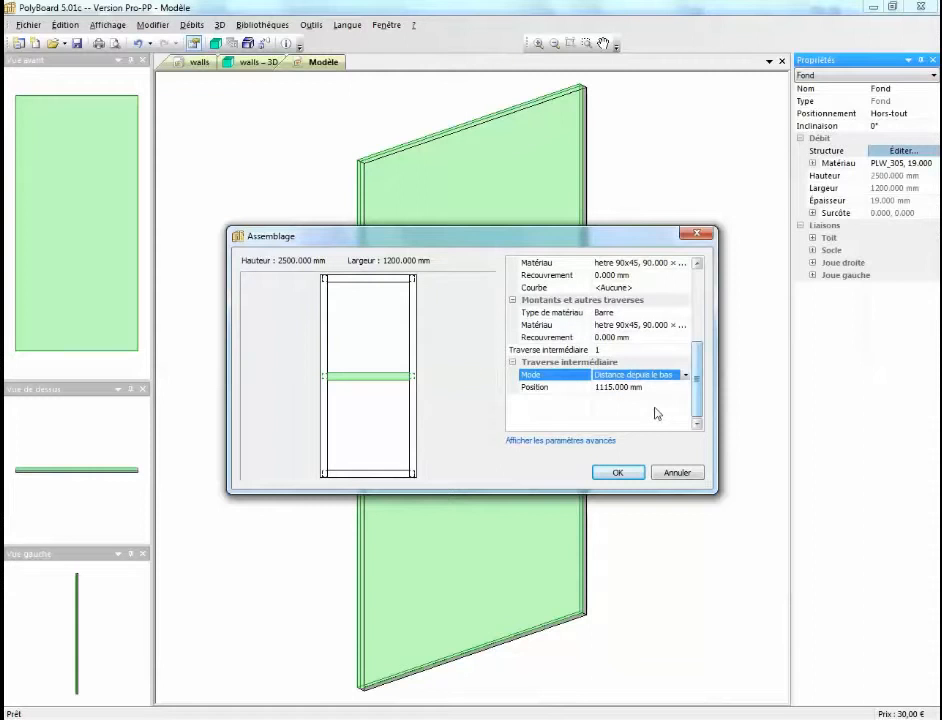
pyautogui.click(632, 387)
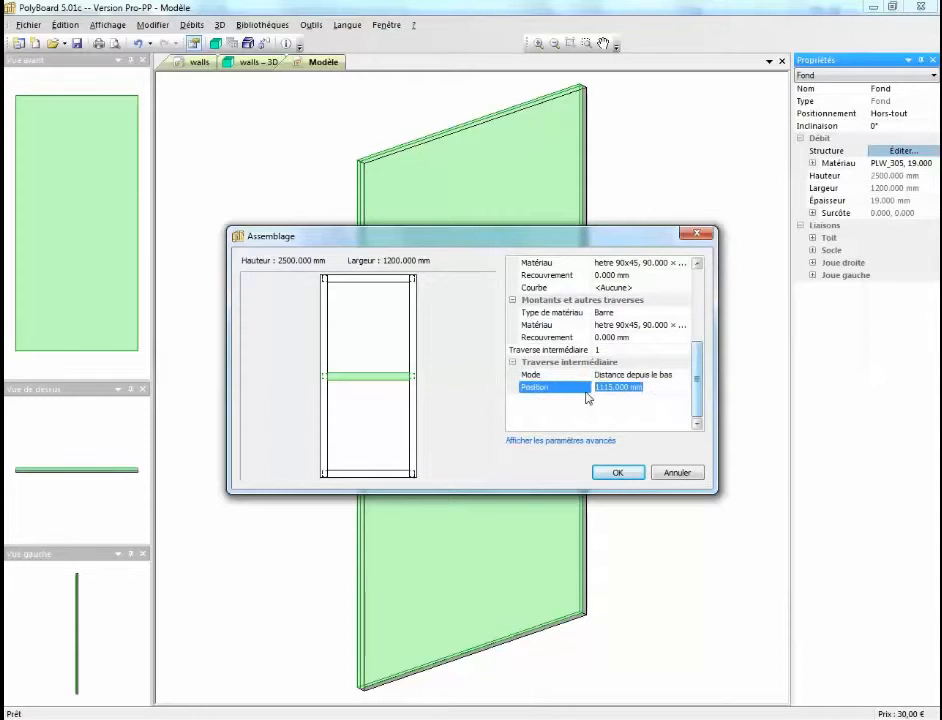
pyautogui.write('801')
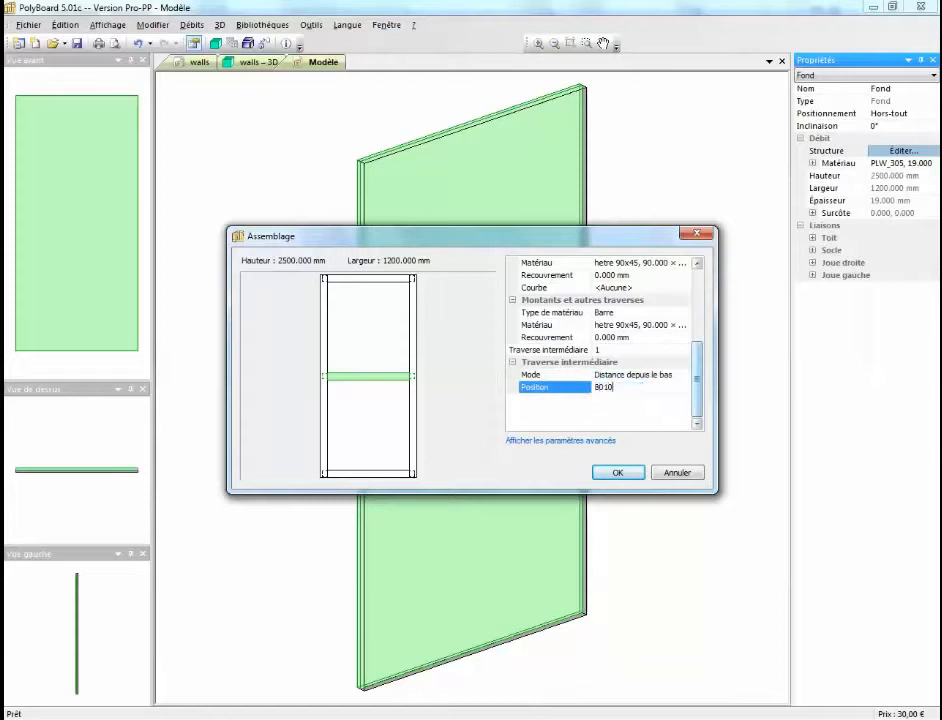
pyautogui.write('0')
pyautogui.click(661, 377)
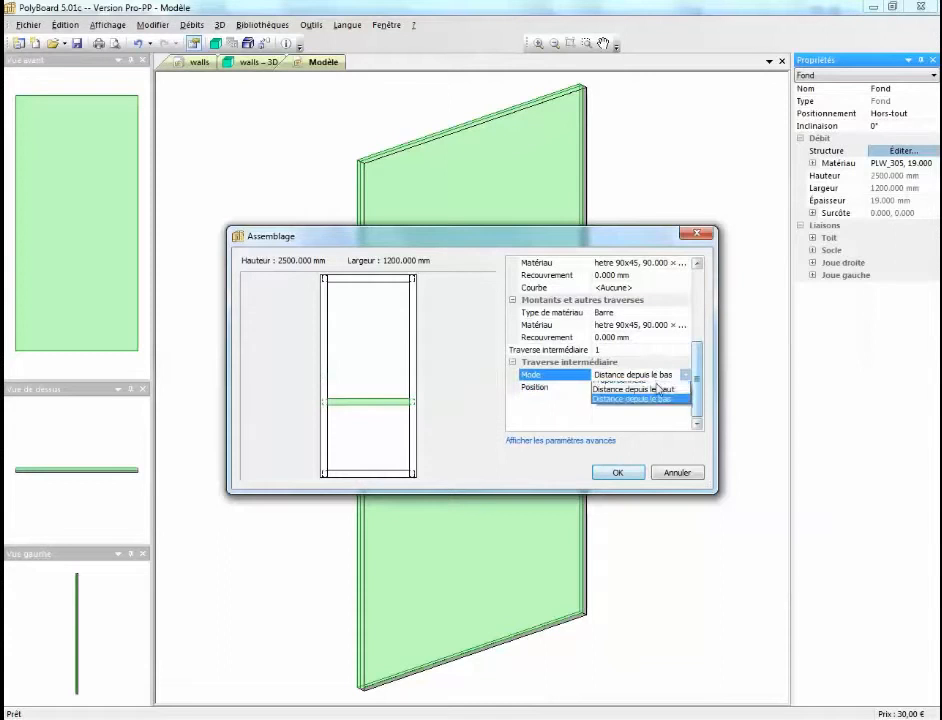
pyautogui.click(633, 480)
pyautogui.click(620, 473)
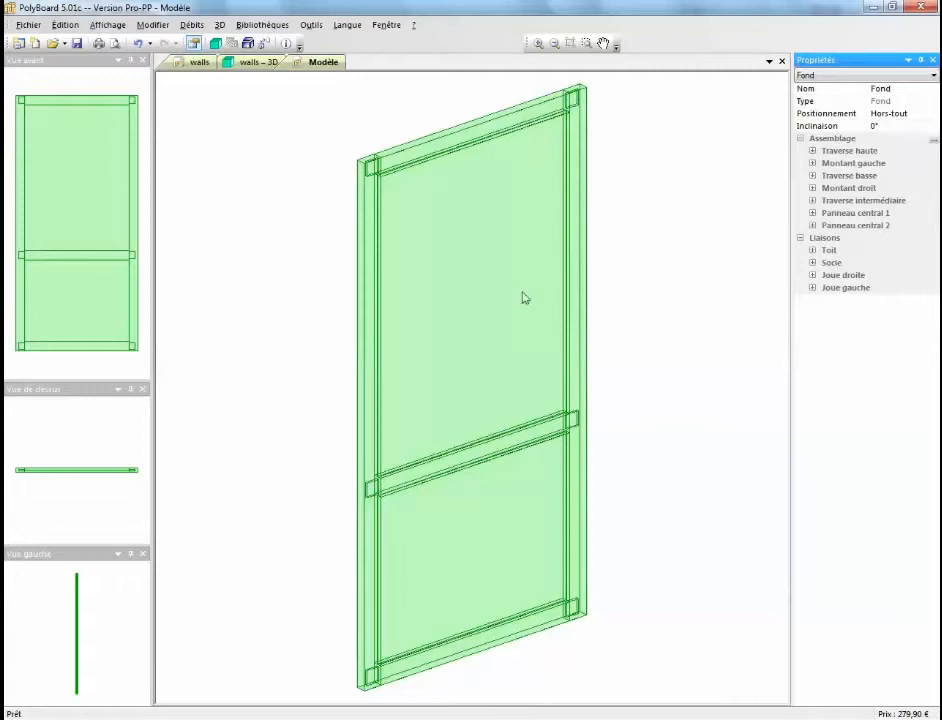
# - Inspect the framed panel from an angle in a 3D view and return to the model's editing view
pyautogui.click(215, 43)
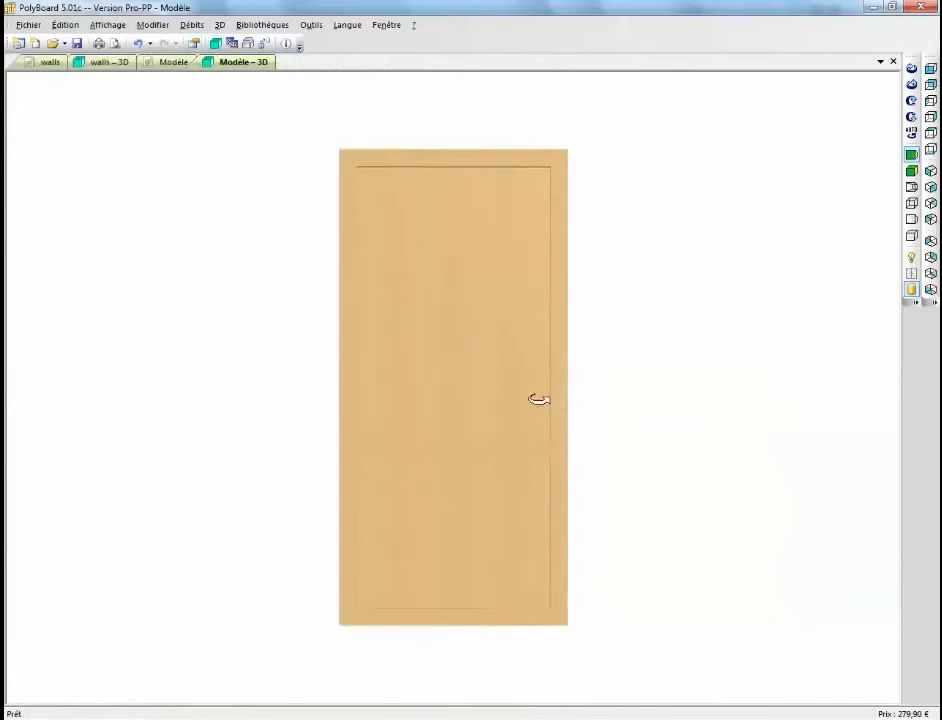
pyautogui.moveTo(536, 397); pyautogui.dragTo(671, 404)
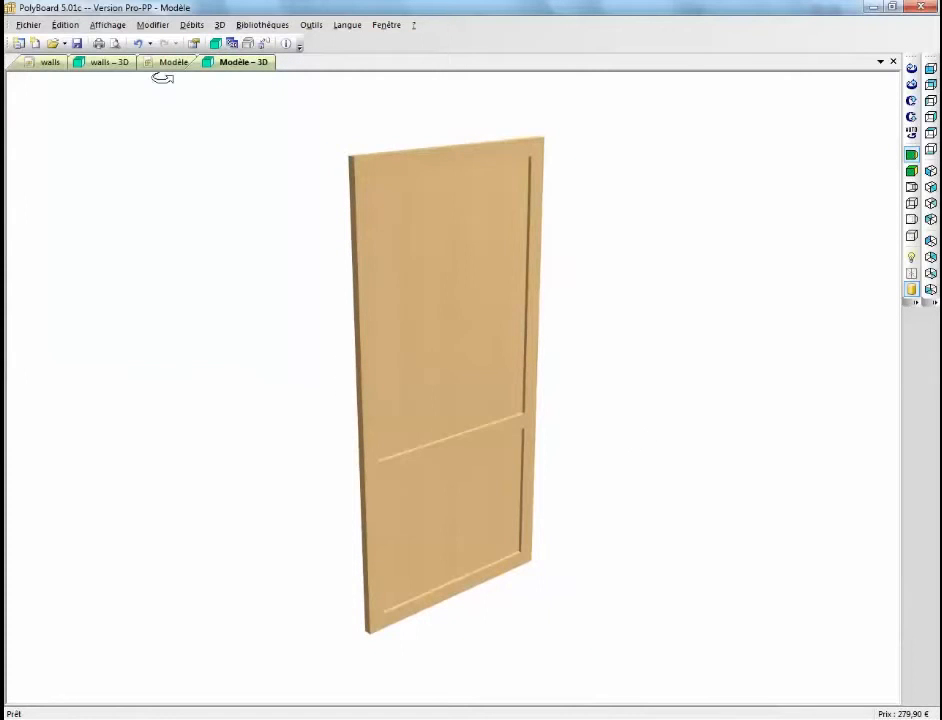
pyautogui.click(193, 43)
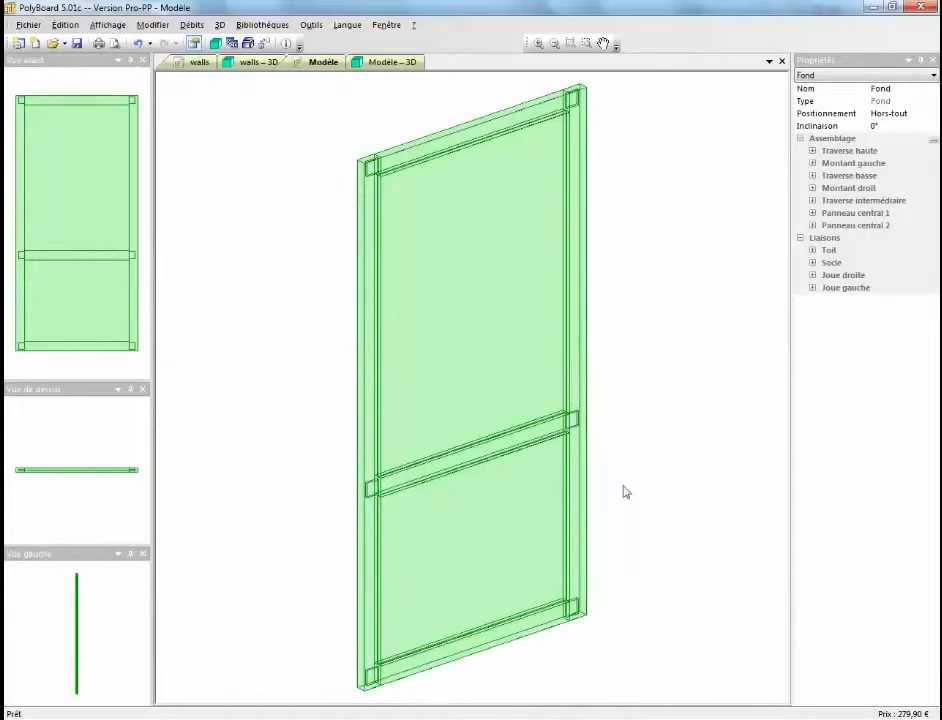
# - Set the cabinet's plinth elevation (Élévation) to 100 mm
pyautogui.click(655, 424)
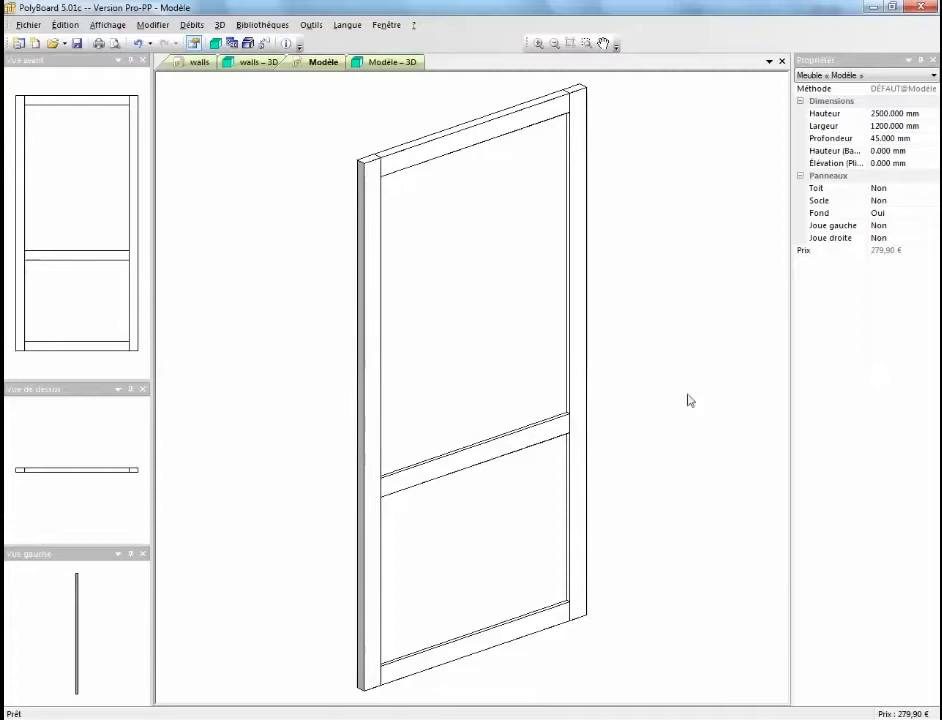
pyautogui.click(891, 163)
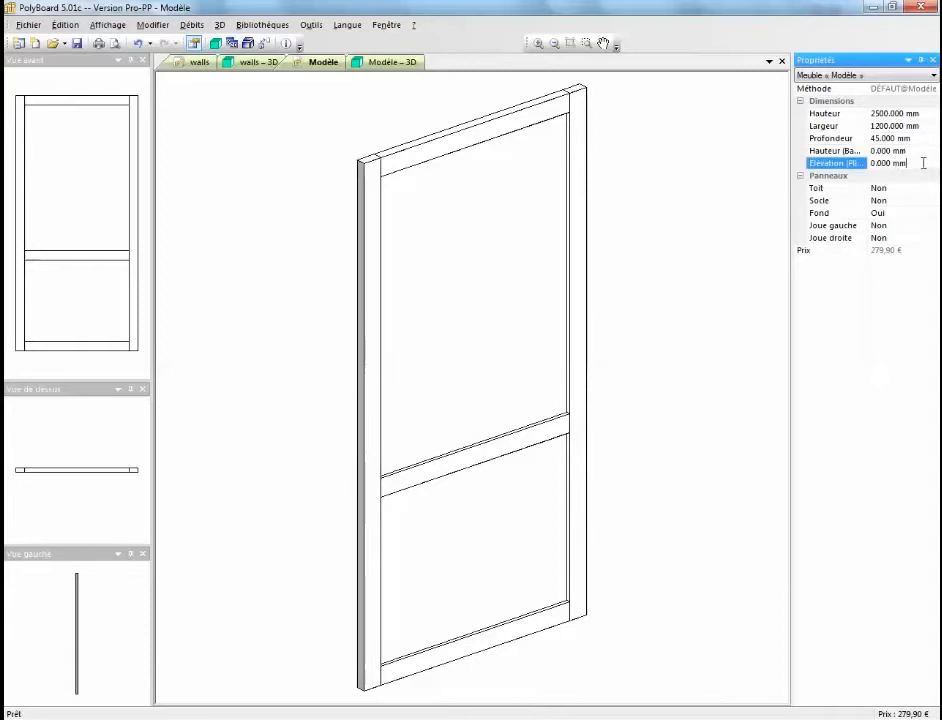
pyautogui.write('100')
pyautogui.press('Return')
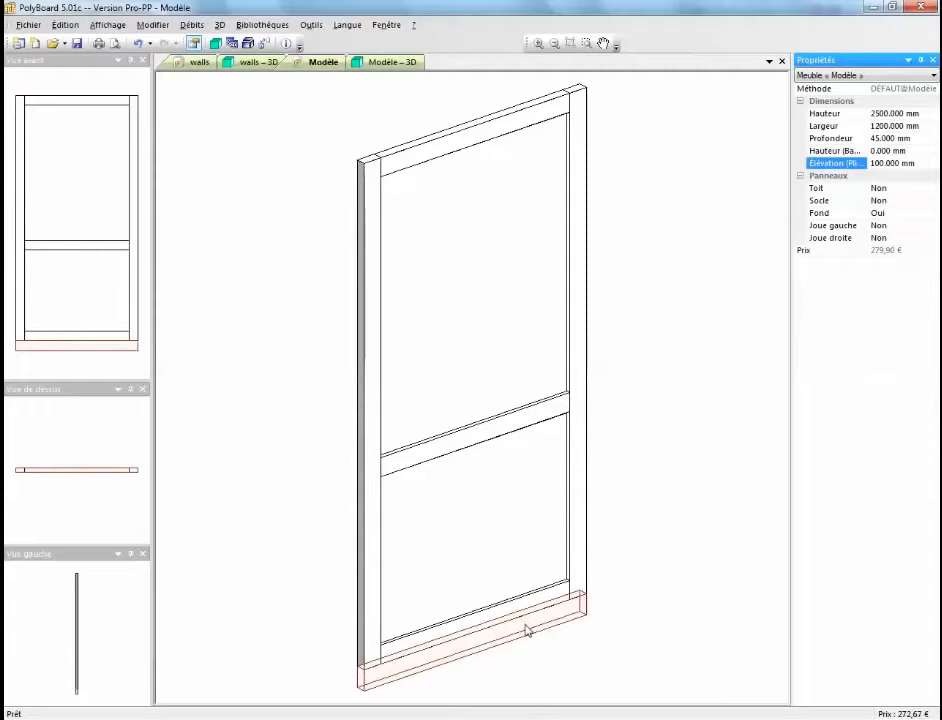
# - Add a front (Façade) plinth with a 12 mm setback in the zone beneath the framed panel
pyautogui.rightClick(527, 629)
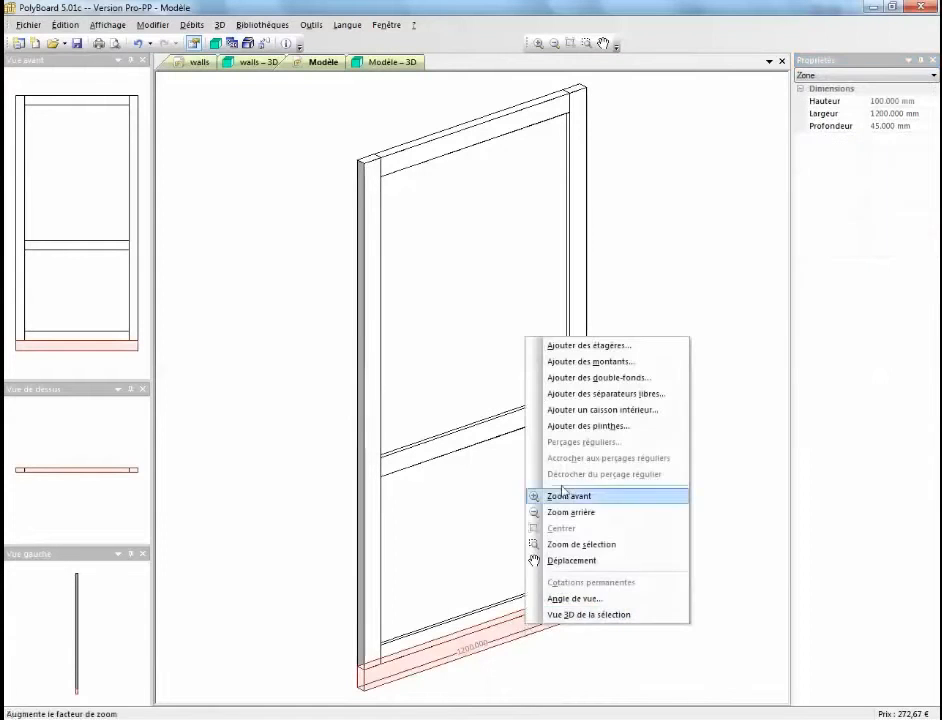
pyautogui.click(560, 426)
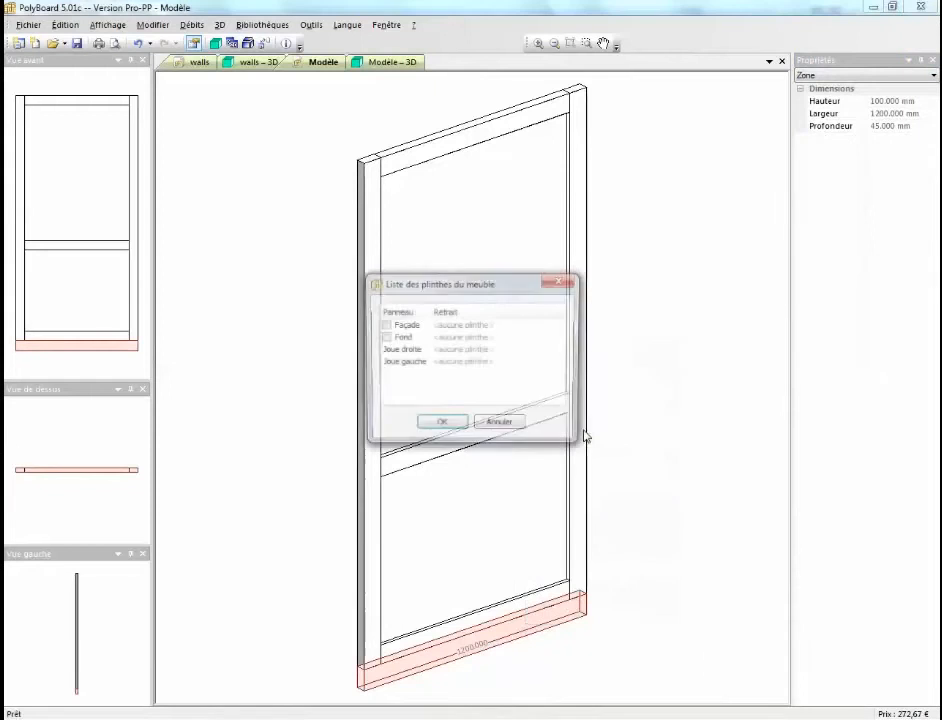
pyautogui.click(393, 327)
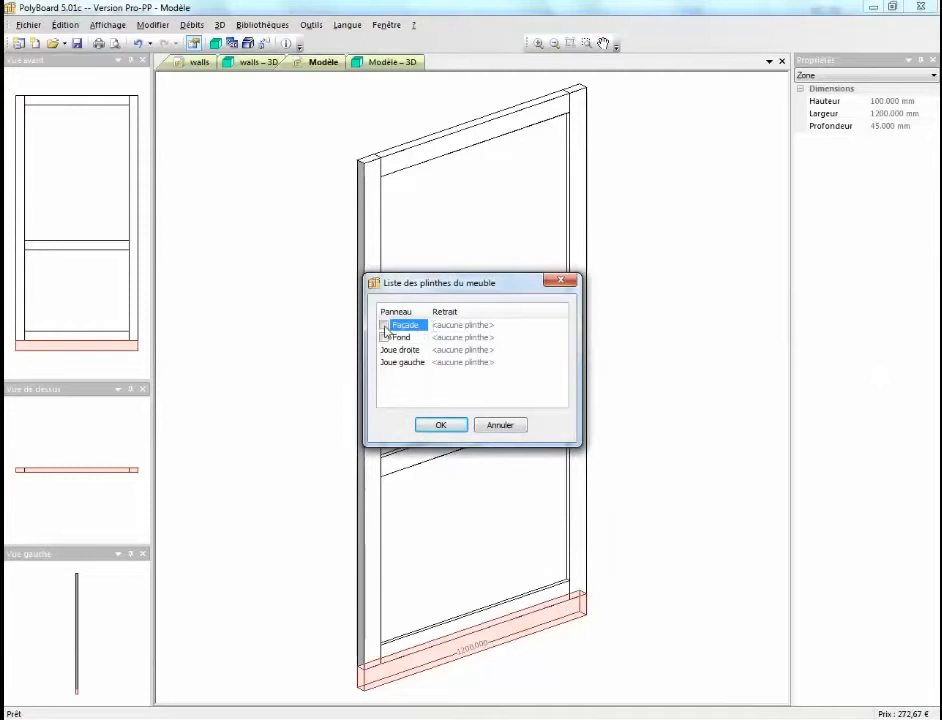
pyautogui.click(384, 325)
pyautogui.write('12')
pyautogui.press('Return')
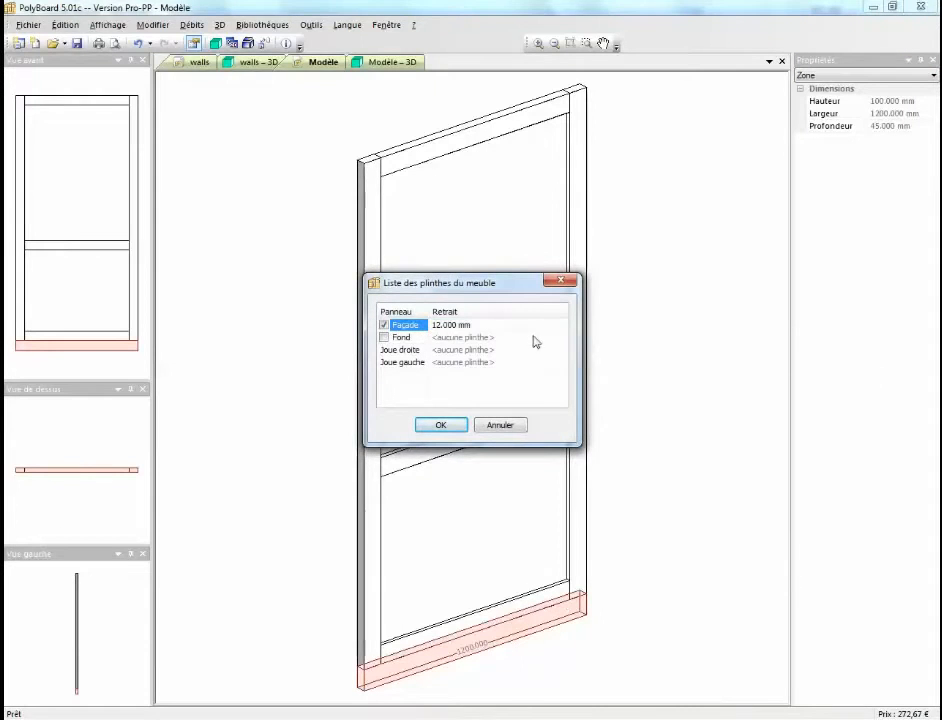
pyautogui.click(440, 425)
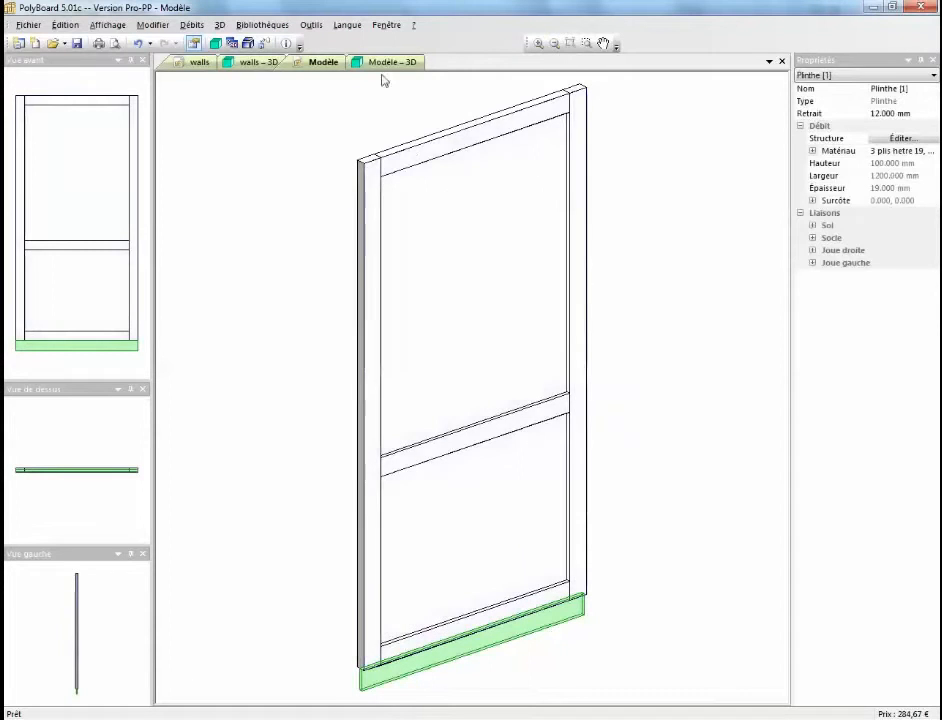
# - Inspect the framed panel and its recessed plinth from several angles in 3D, and return to the model's editing view
pyautogui.click(386, 63)
pyautogui.moveTo(512, 563); pyautogui.dragTo(573, 569)
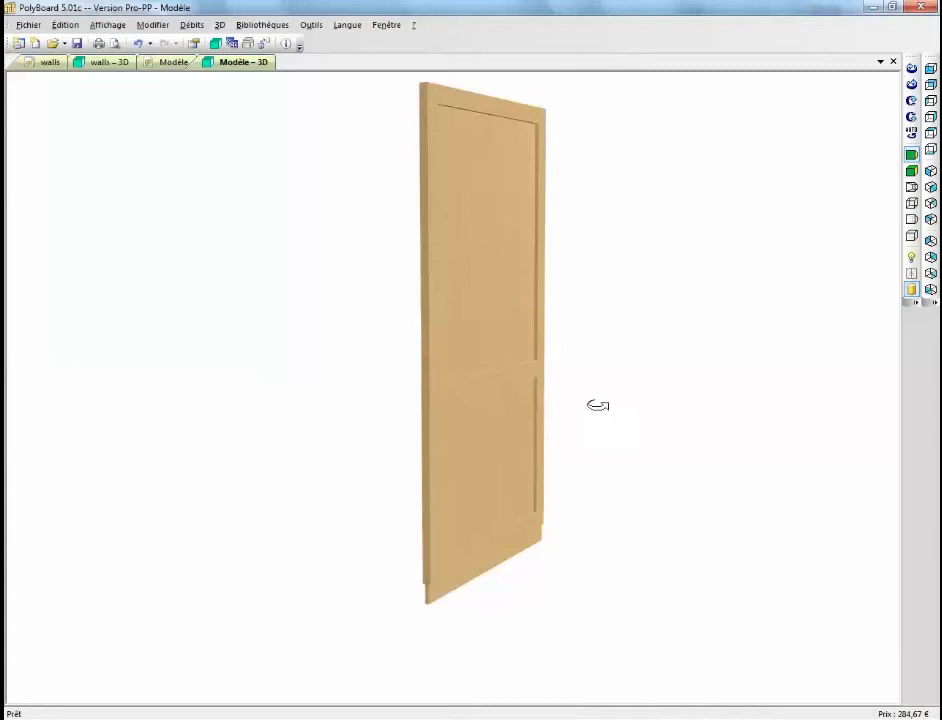
pyautogui.moveTo(597, 404); pyautogui.dragTo(583, 456)
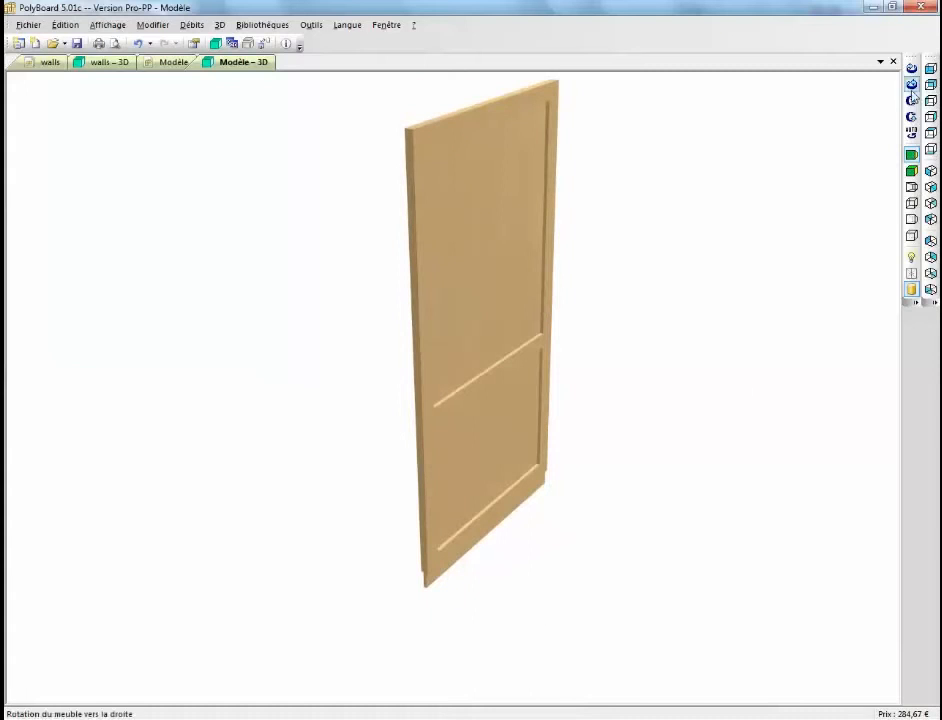
pyautogui.click(893, 62)
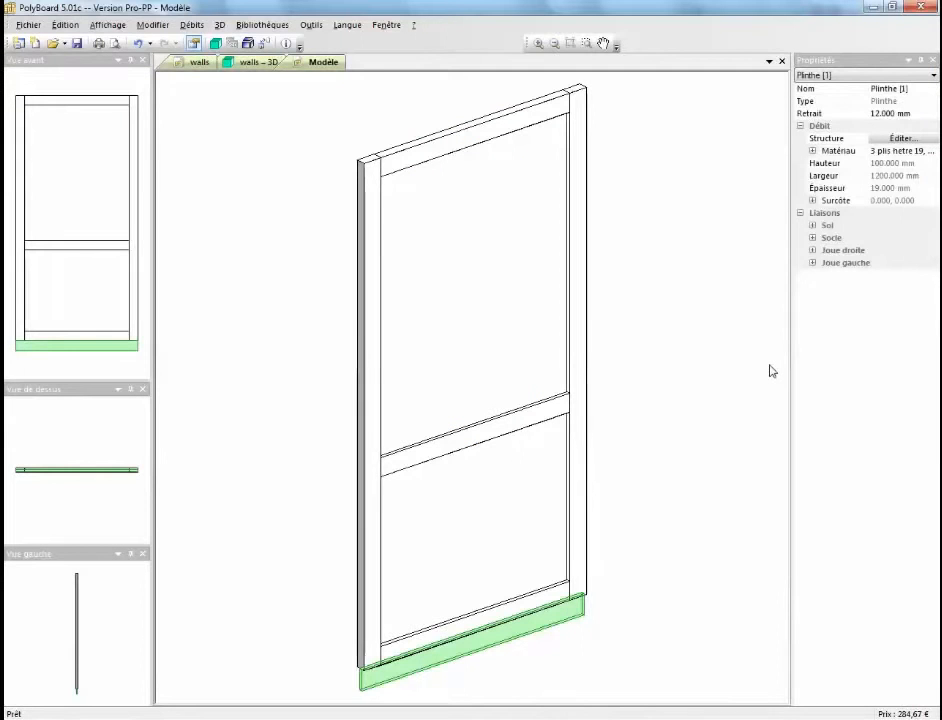
# - Close the panel model and save its changes as a new model named "panneau plein 120"
pyautogui.click(782, 62)
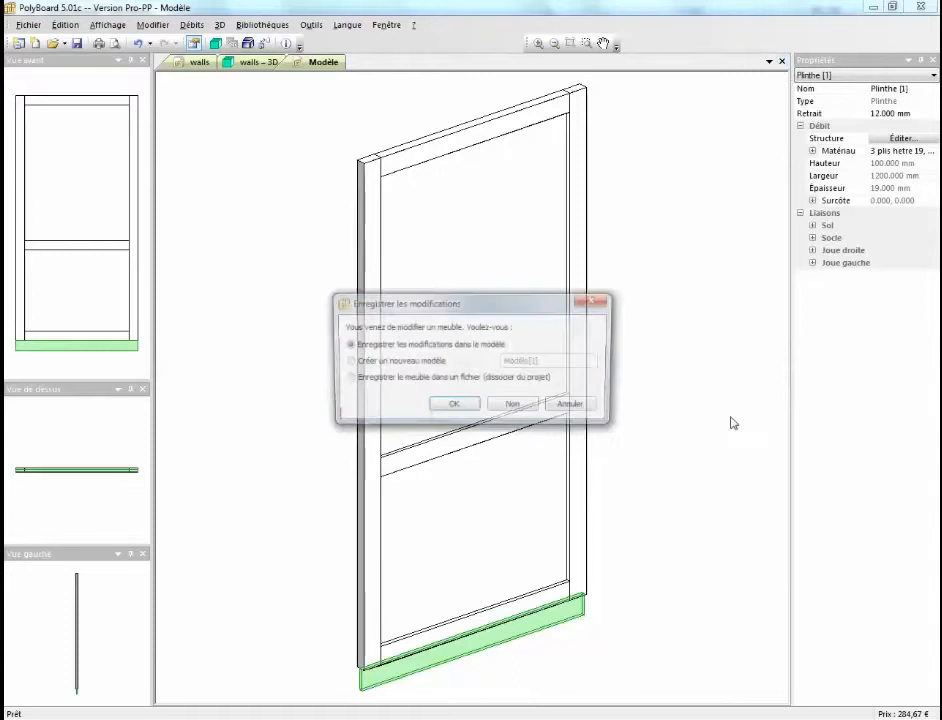
pyautogui.click(350, 361)
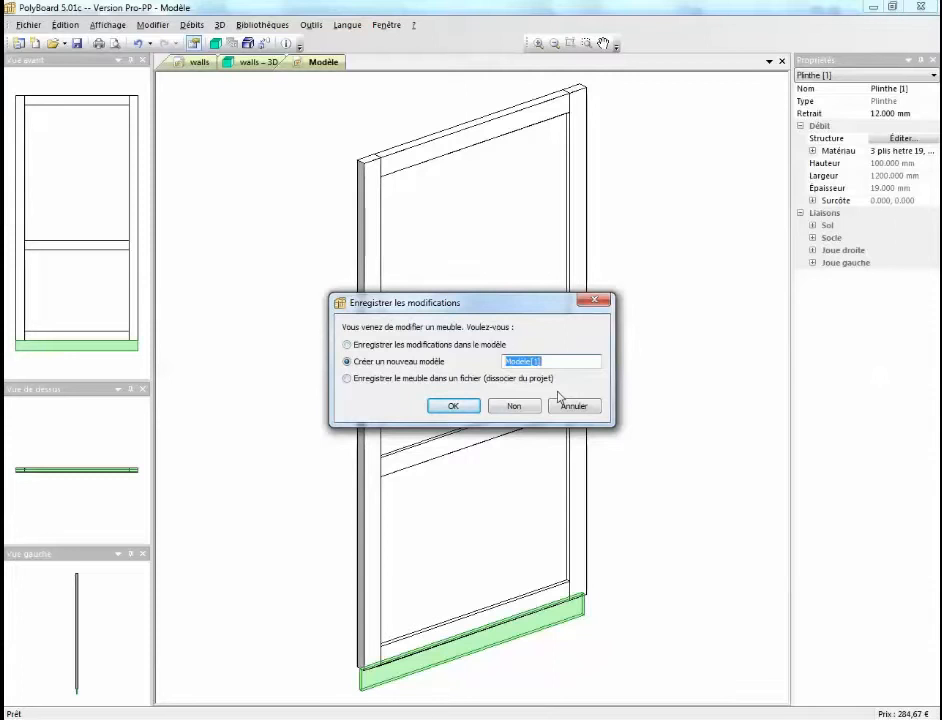
pyautogui.write('panneau pla')
pyautogui.press('BackSpace')
pyautogui.write('ein ')
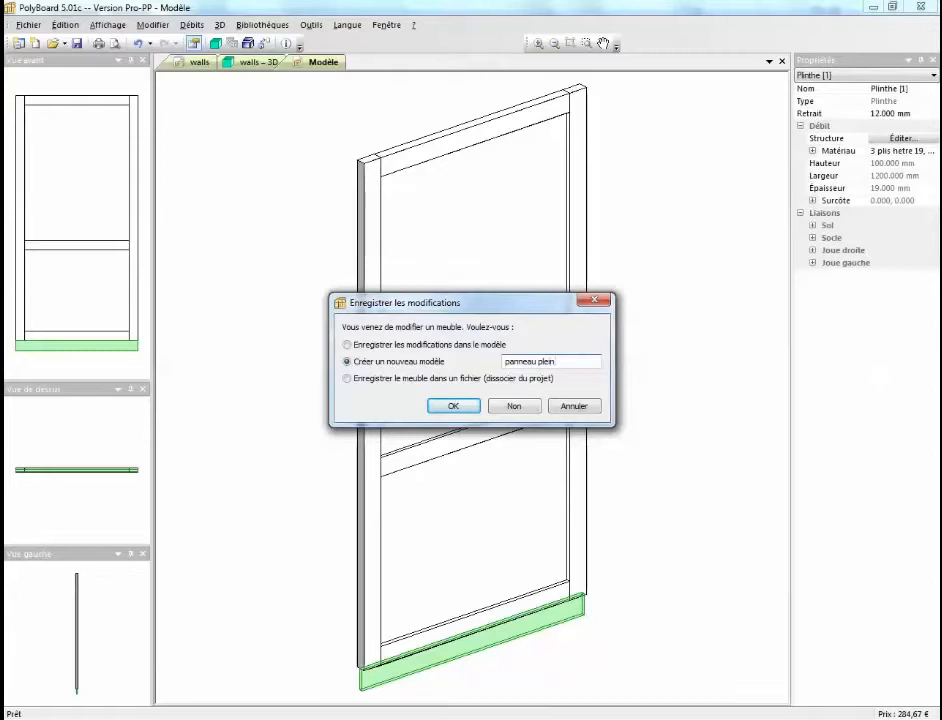
pyautogui.write('120')
pyautogui.press('Return')
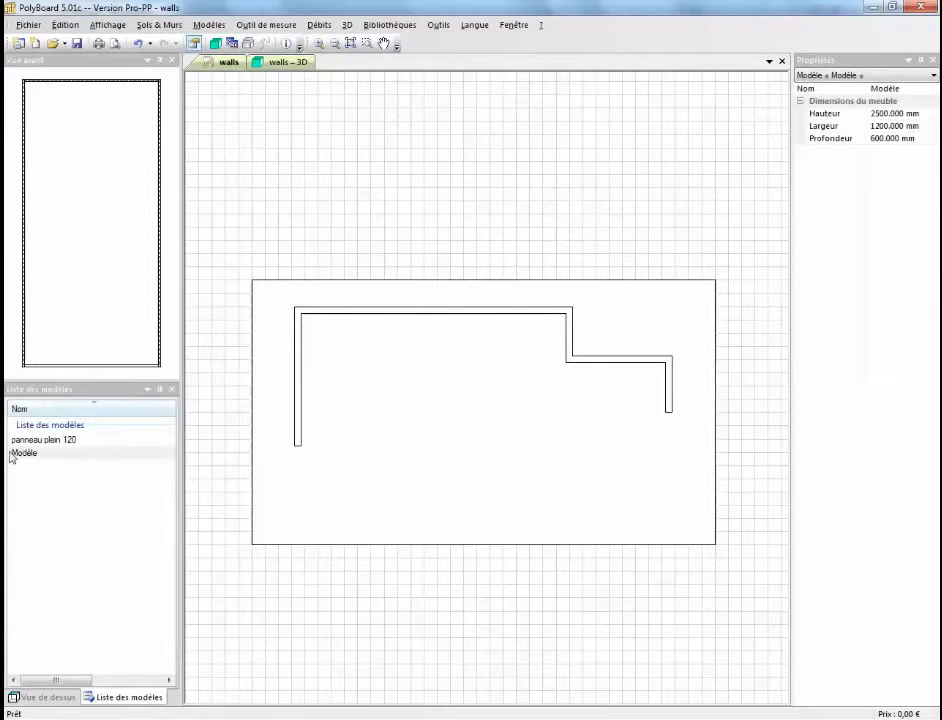
# - Delete the original Modèle from the model list and place panneau plein 120 in the plan at X 750 mm, Y 1500 mm
pyautogui.click(56, 455)
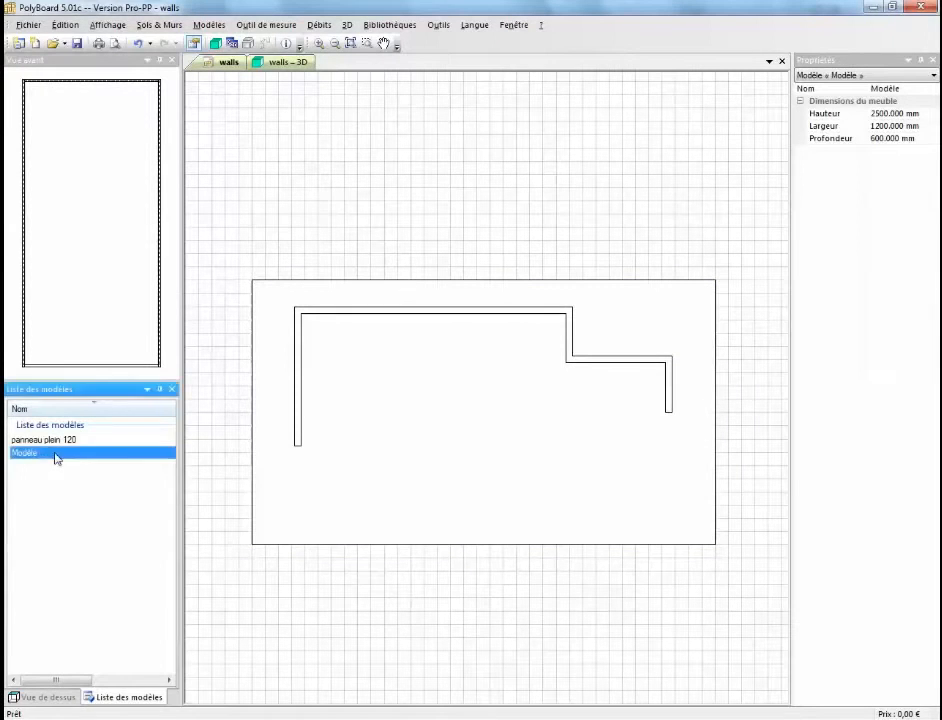
pyautogui.press('Delete')
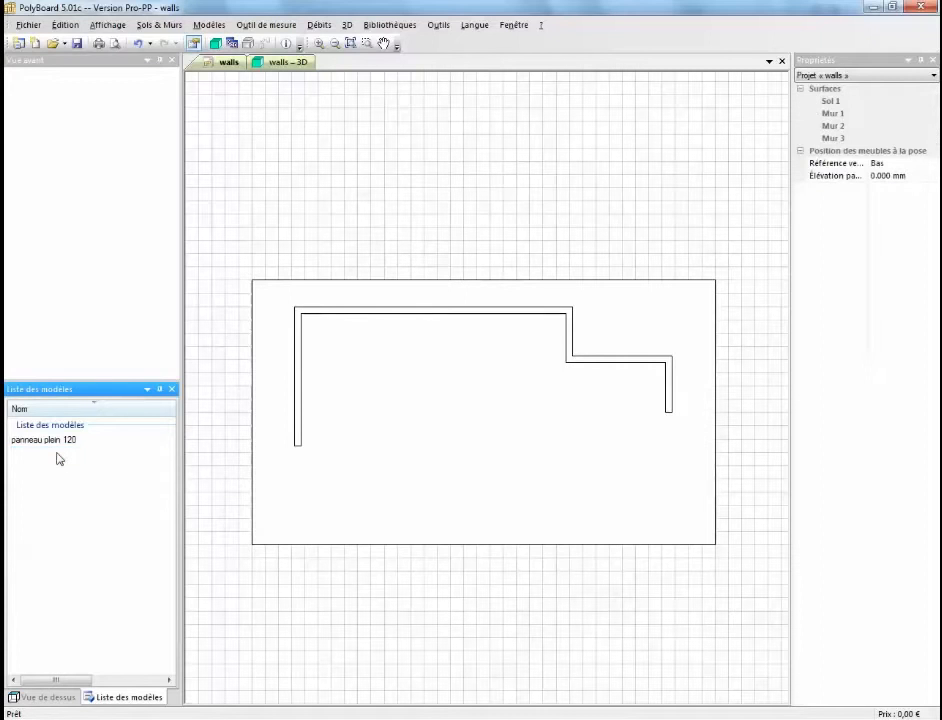
pyautogui.click(60, 444)
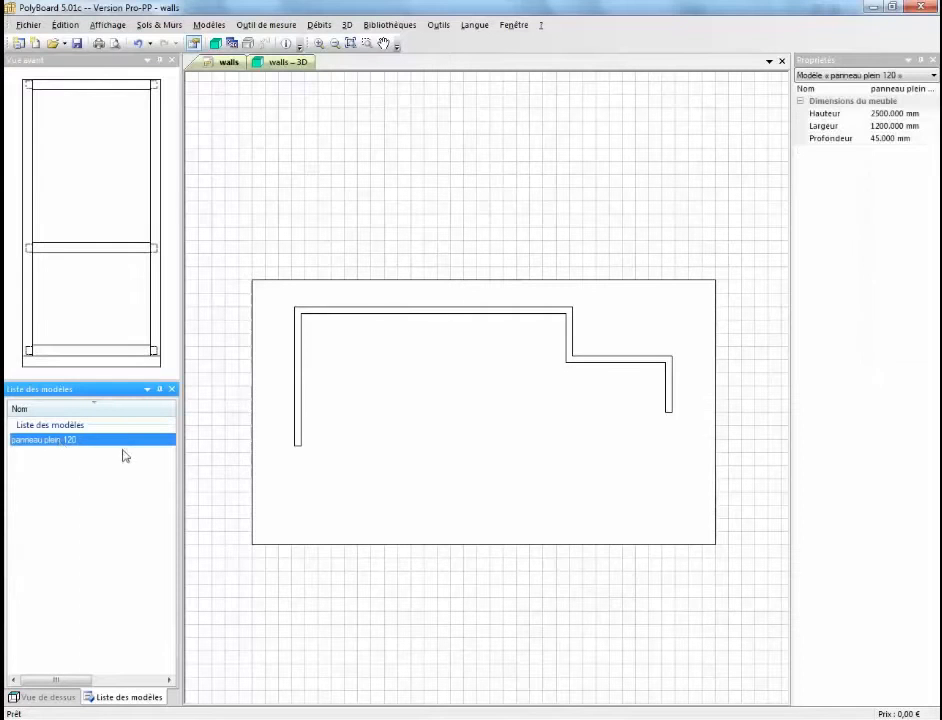
pyautogui.moveTo(135, 438); pyautogui.dragTo(330, 442)
# - Examine the placed solid panel against the room's walls from several angles in 3D, and return to the plan
pyautogui.click(290, 63)
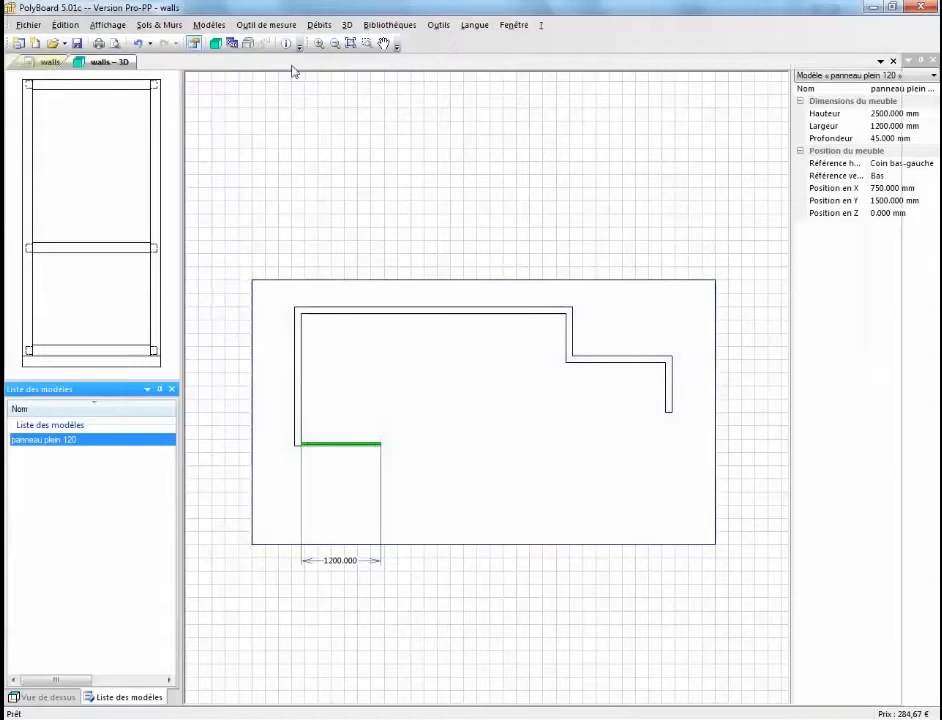
pyautogui.scroll(4, 437, 419)
pyautogui.moveTo(389, 400); pyautogui.dragTo(422, 454)
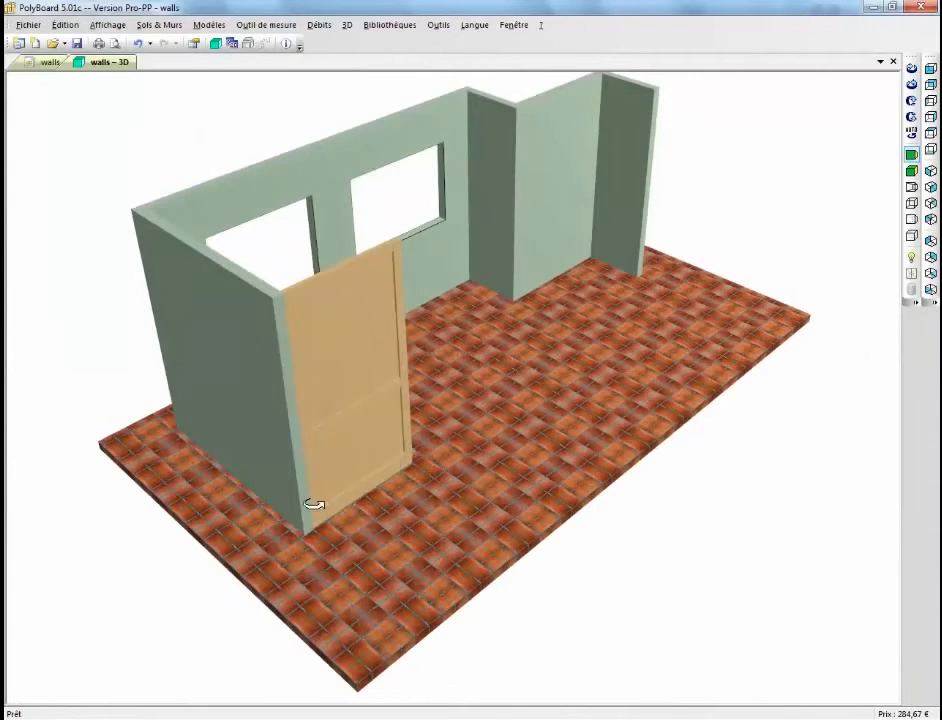
pyautogui.moveTo(311, 501); pyautogui.dragTo(341, 423)
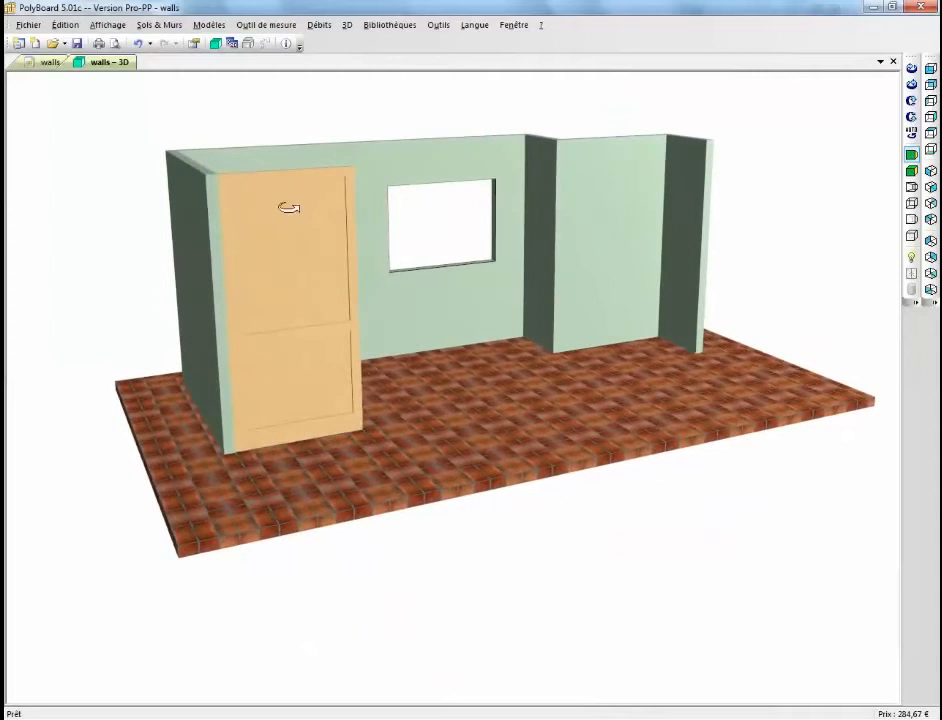
pyautogui.moveTo(311, 267); pyautogui.dragTo(323, 347)
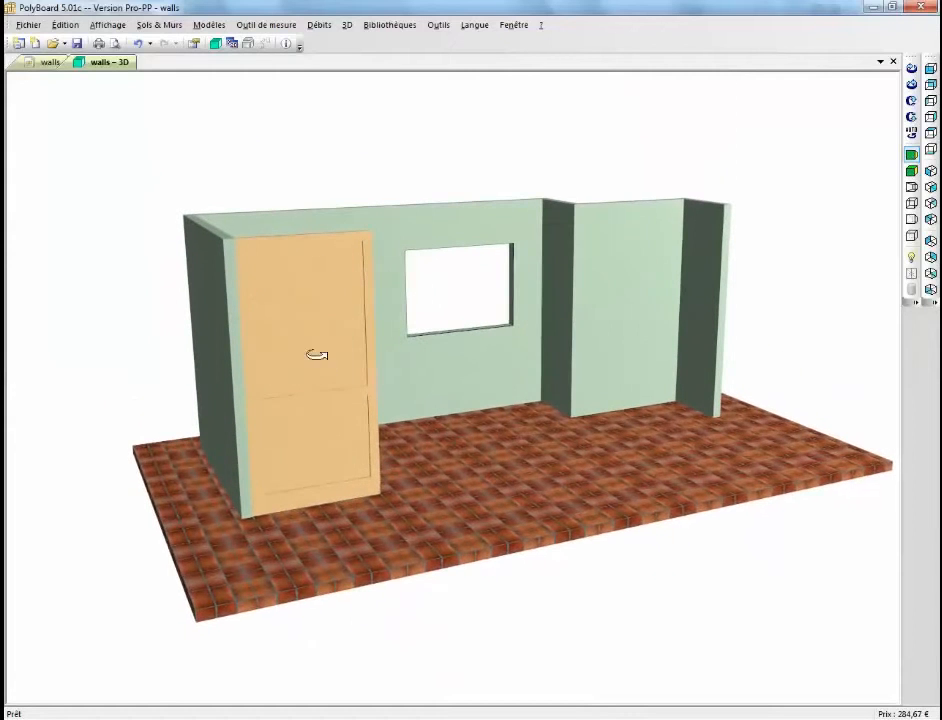
pyautogui.moveTo(315, 416); pyautogui.dragTo(351, 393)
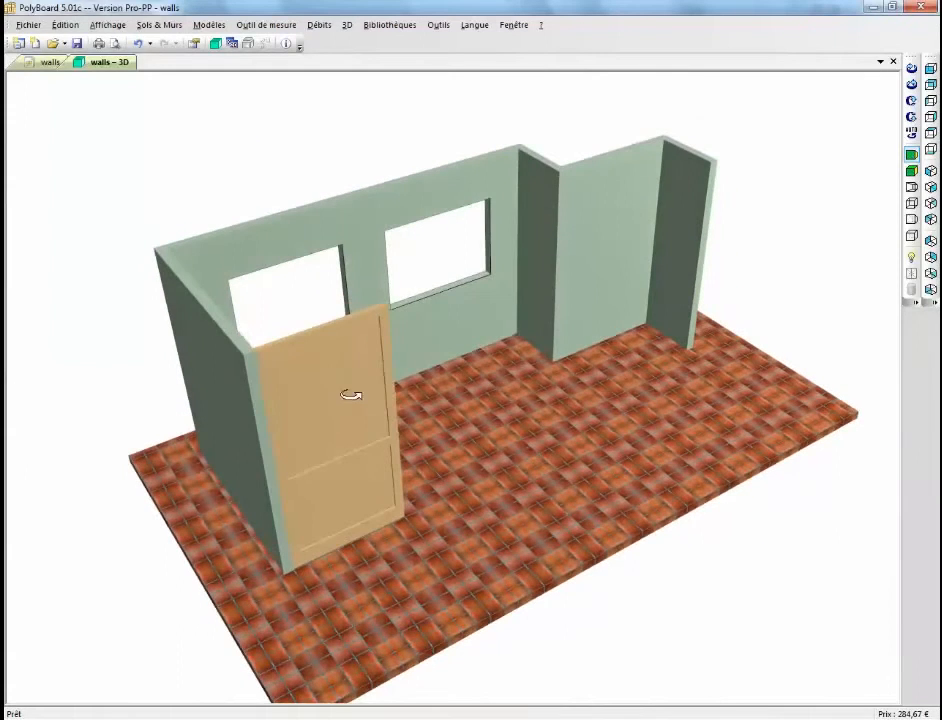
pyautogui.click(40, 62)
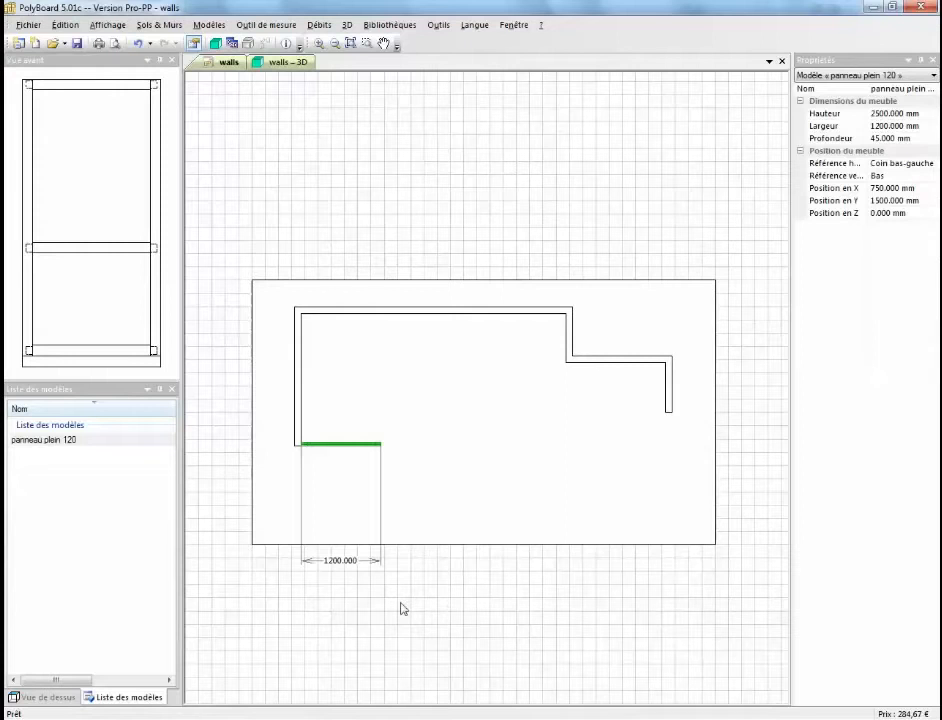
# - Open the panneau plein 120 model and set the material of its upper panel (Panneau central 1) to Glass 8
pyautogui.click(101, 441)
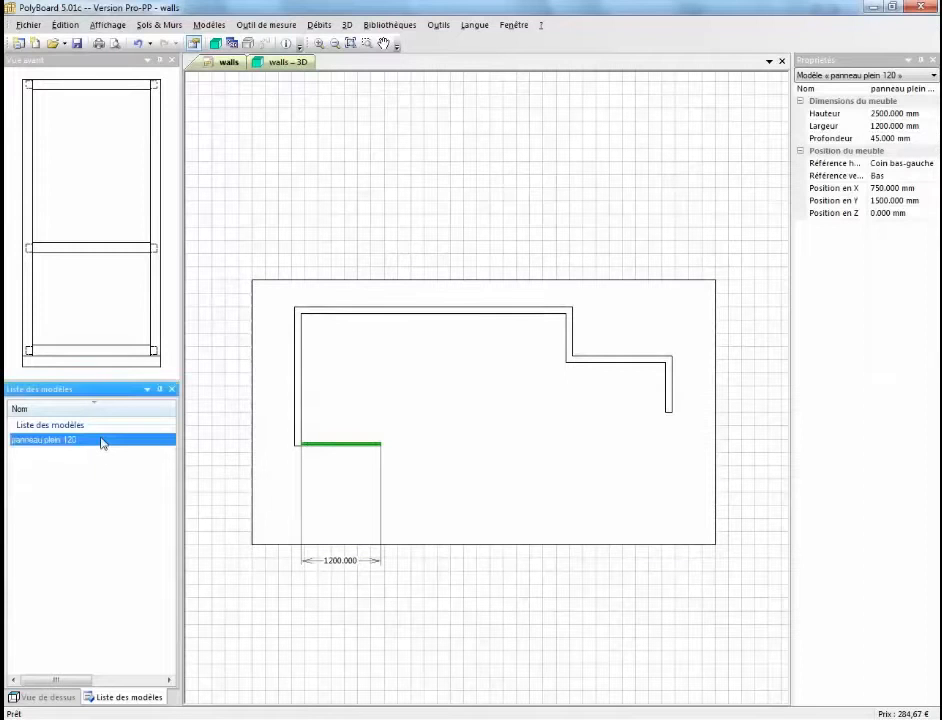
pyautogui.doubleClick(101, 441)
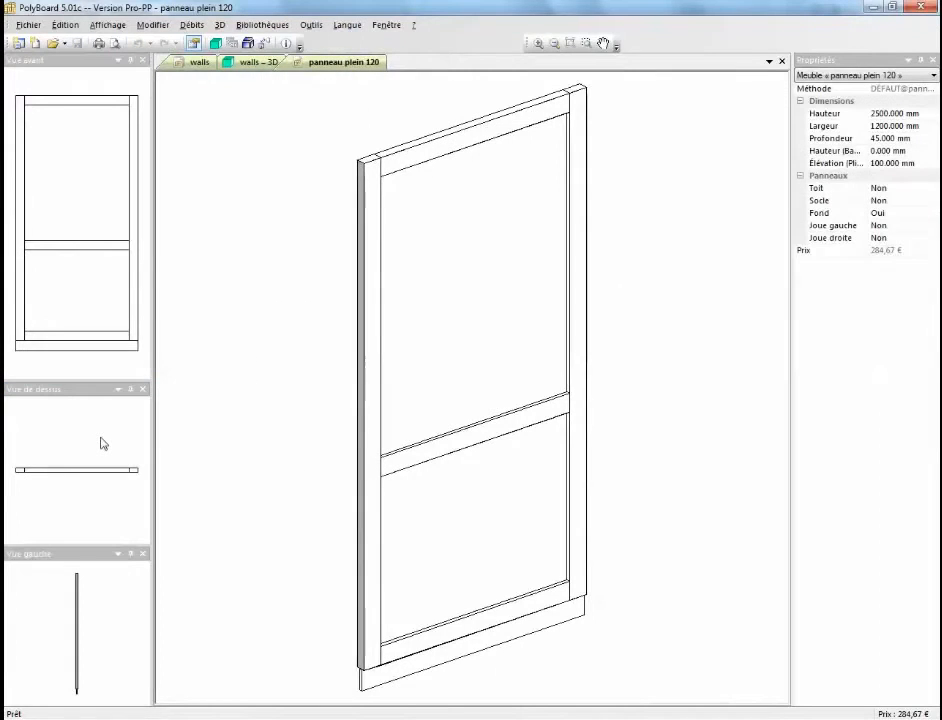
pyautogui.click(551, 139)
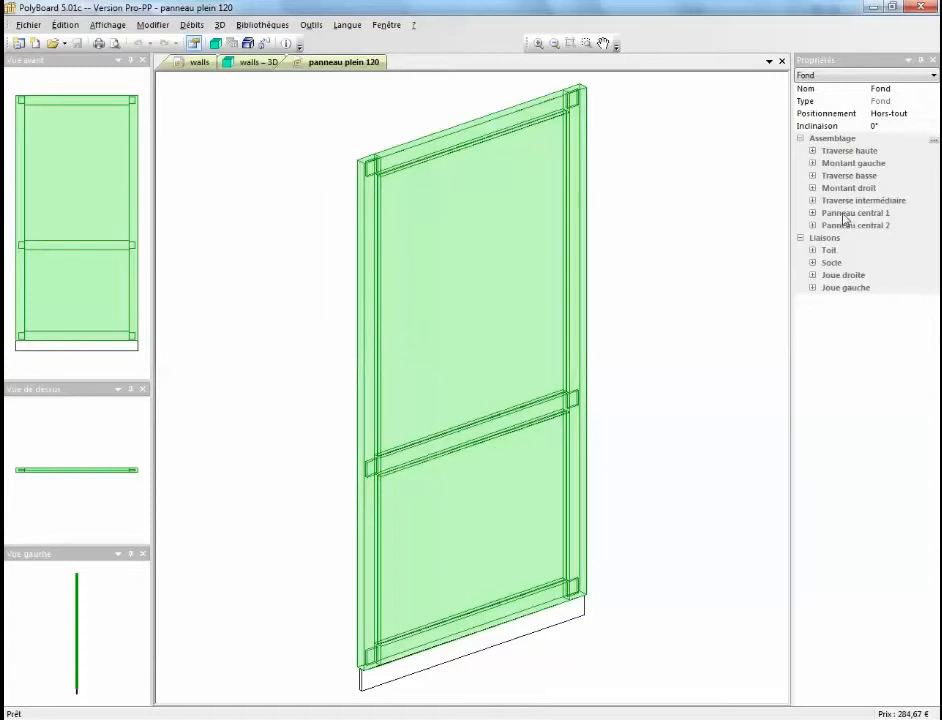
pyautogui.click(838, 214)
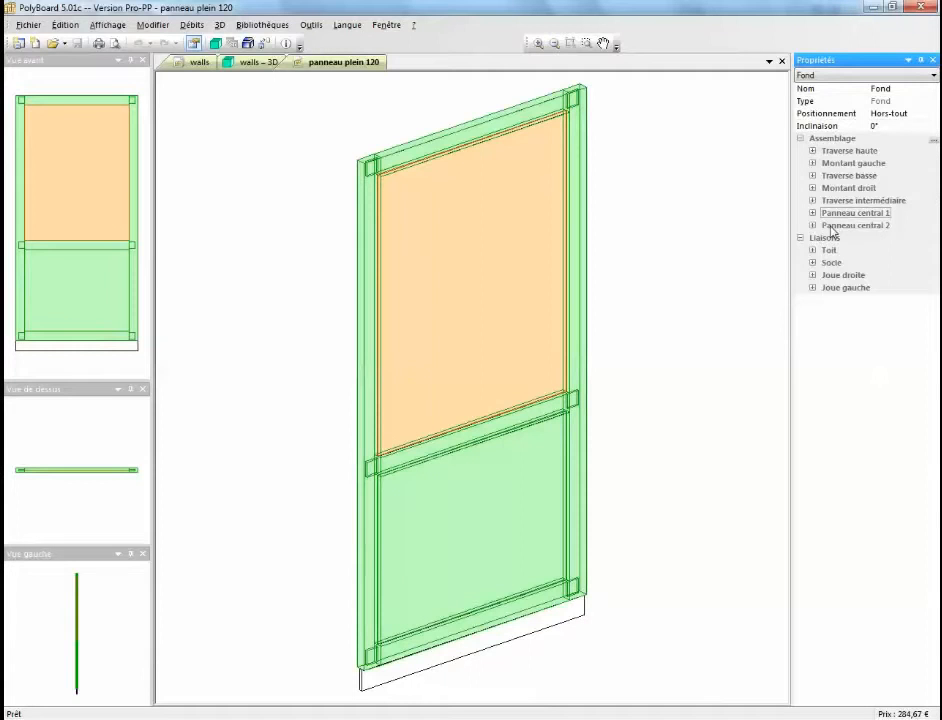
pyautogui.click(813, 214)
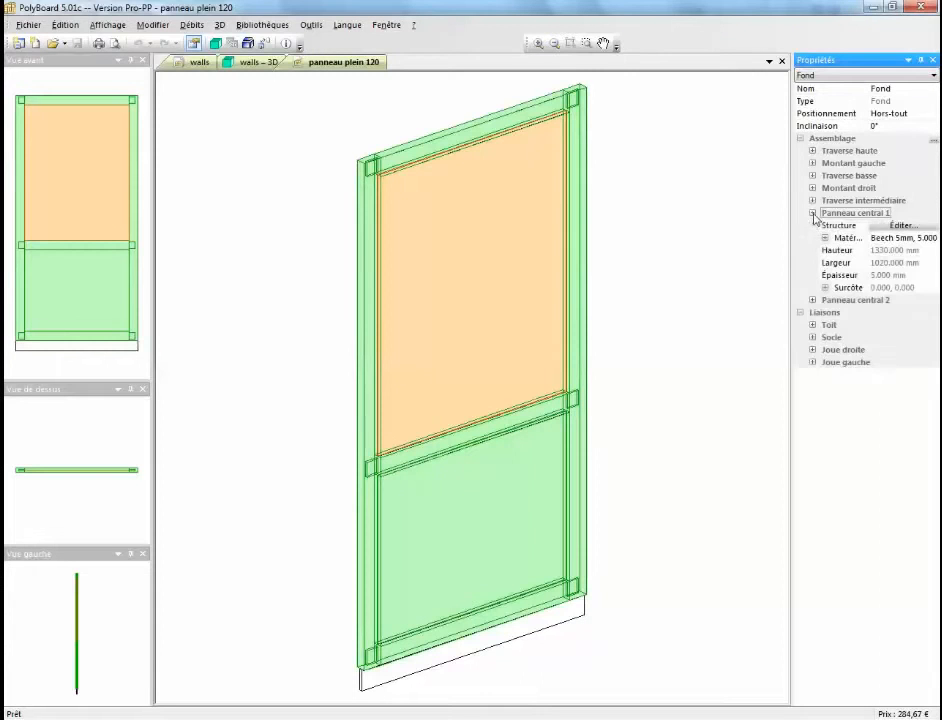
pyautogui.click(858, 240)
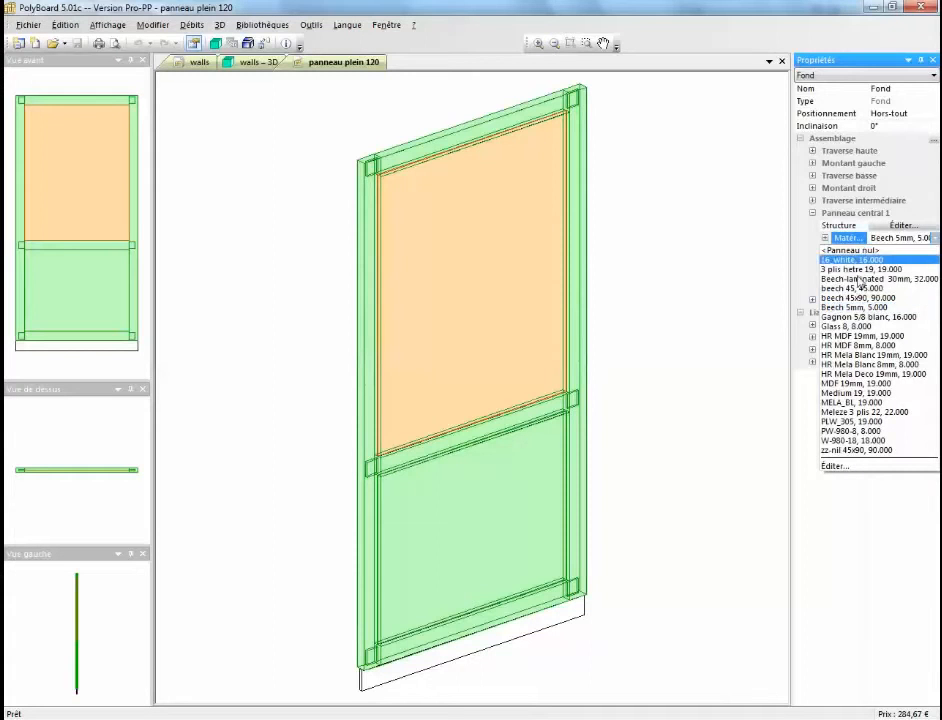
pyautogui.click(845, 326)
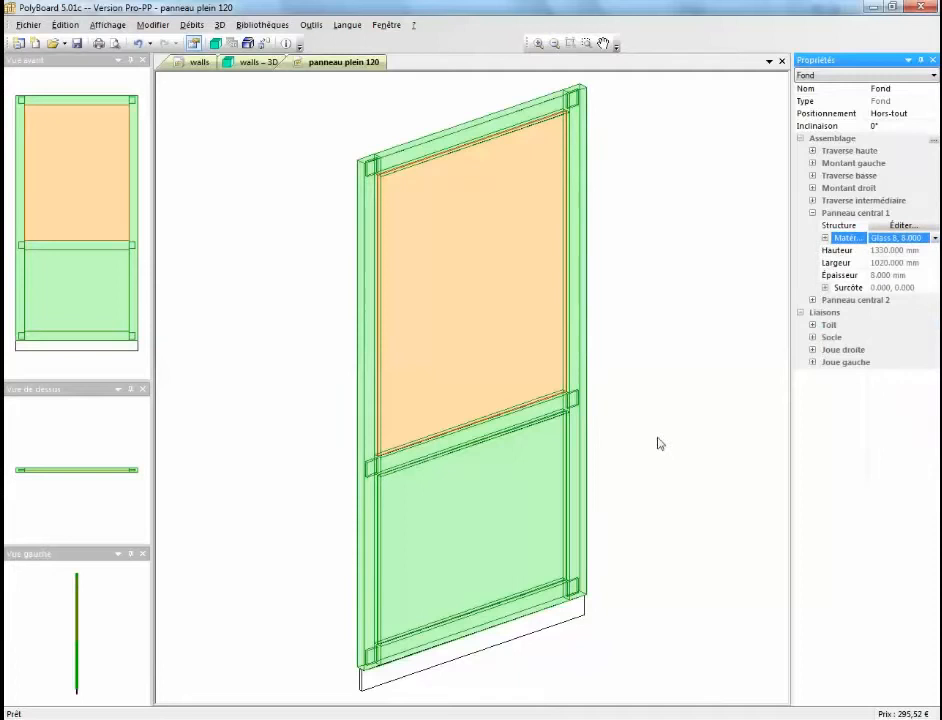
# - Inspect the glazed version of the panel from several angles in a 3D view and close that view
pyautogui.click(215, 43)
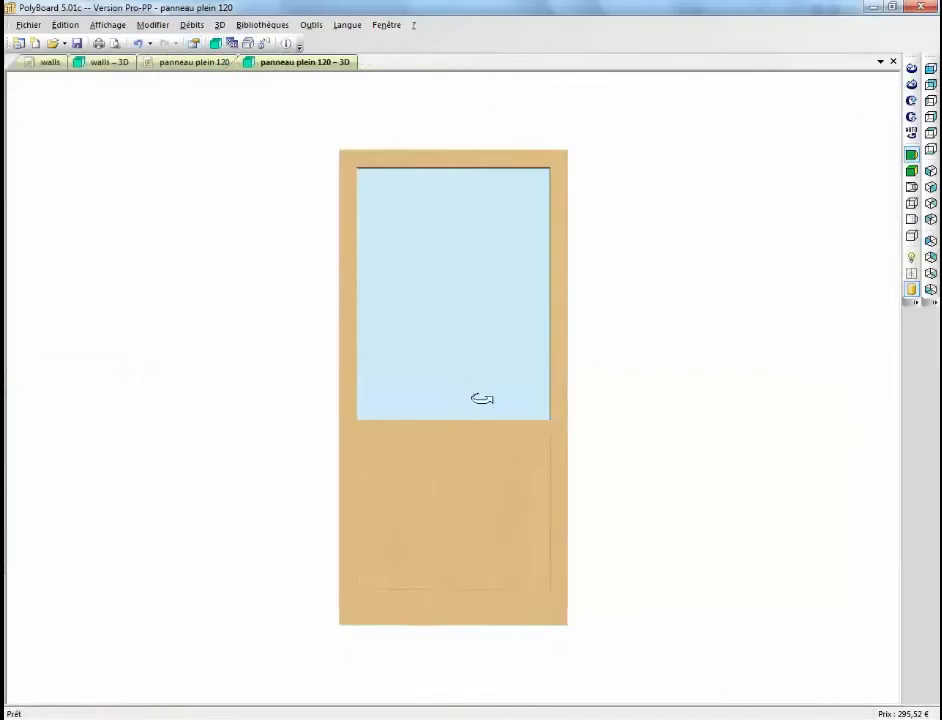
pyautogui.moveTo(599, 448); pyautogui.dragTo(709, 476)
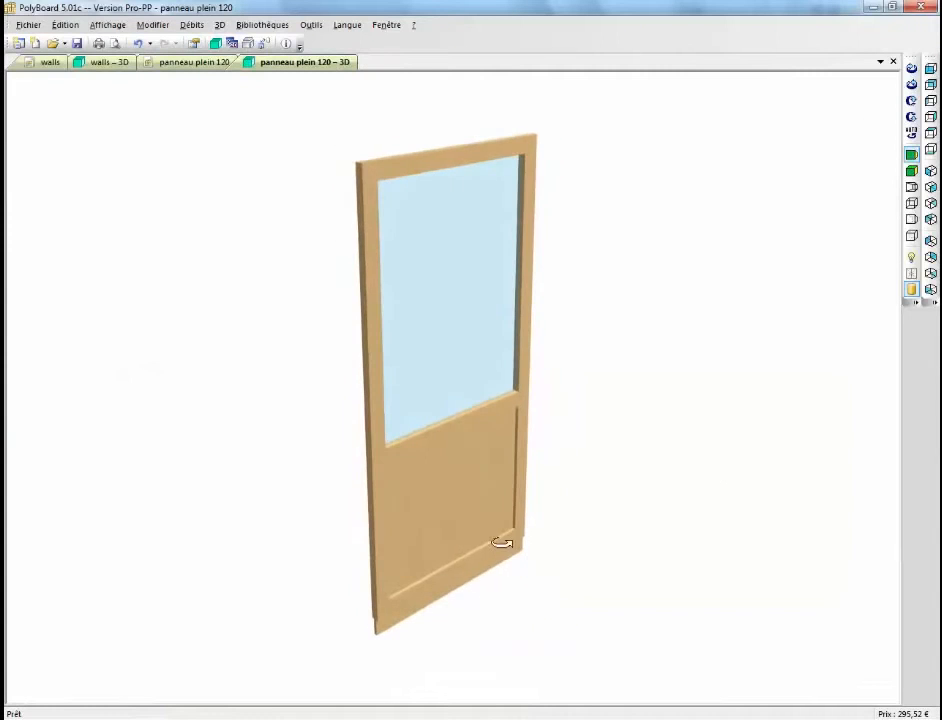
pyautogui.moveTo(501, 542); pyautogui.dragTo(515, 505)
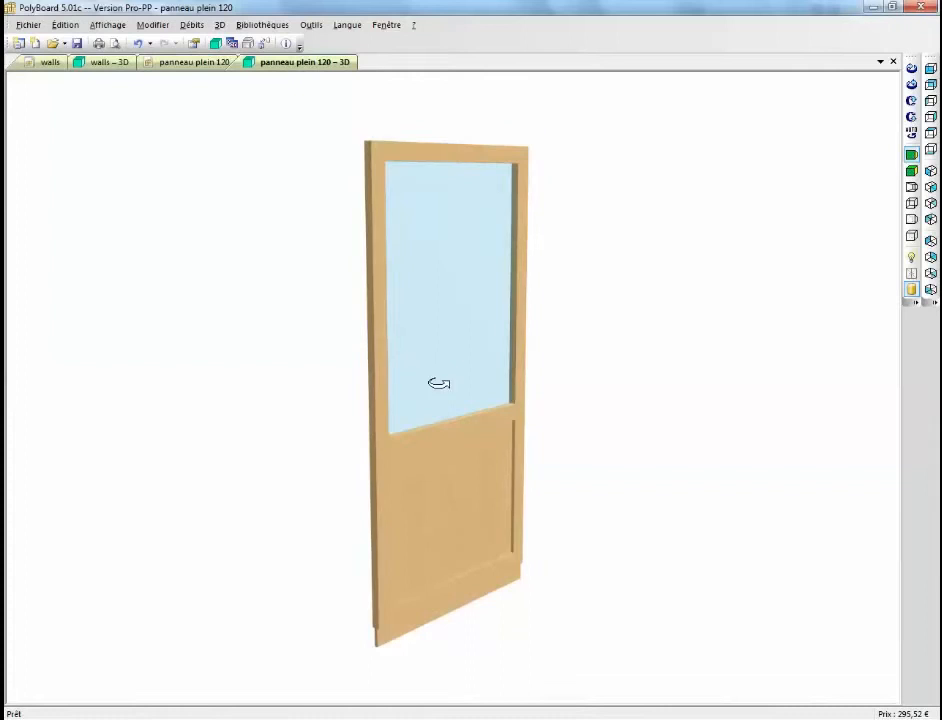
pyautogui.moveTo(439, 383); pyautogui.dragTo(387, 440)
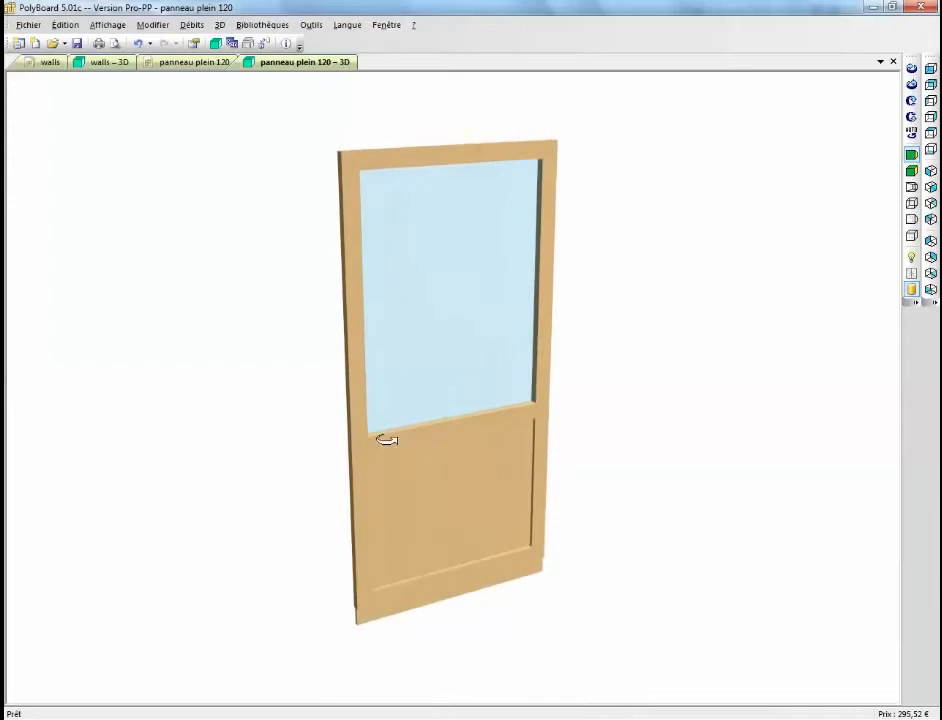
pyautogui.click(893, 61)
# - Close the glazed panel and save its changes as a new model named "panneau vitre 120[1]"
pyautogui.click(782, 62)
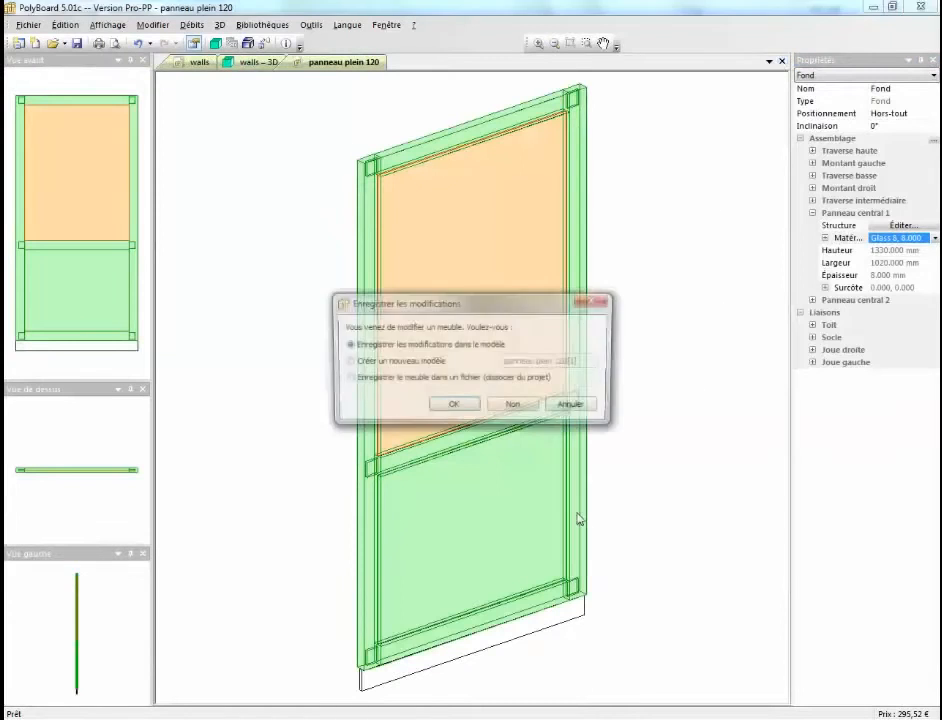
pyautogui.click(349, 364)
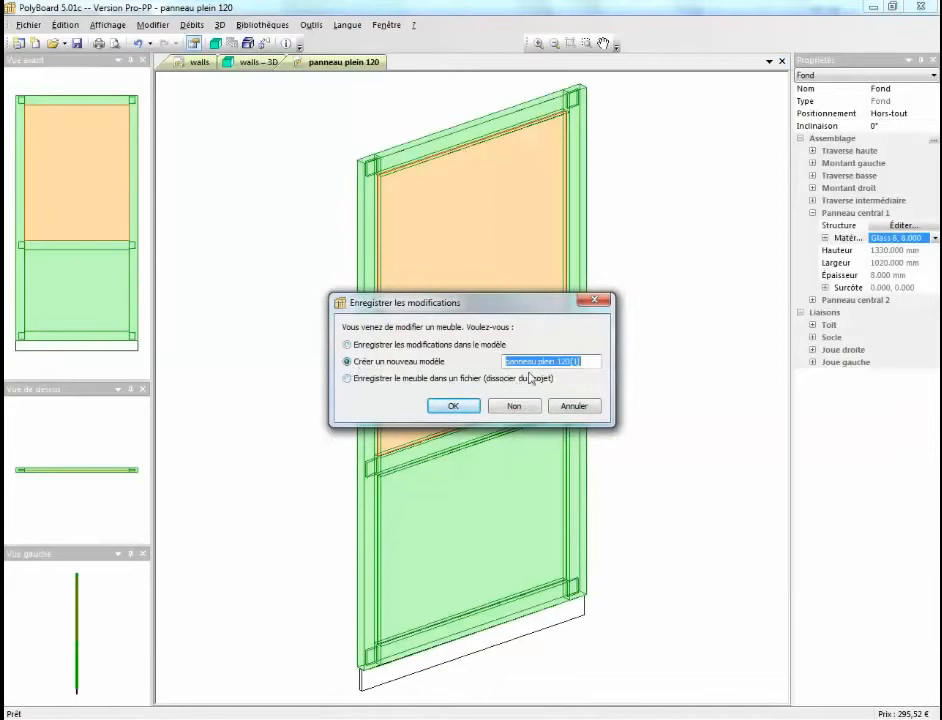
pyautogui.click(540, 362)
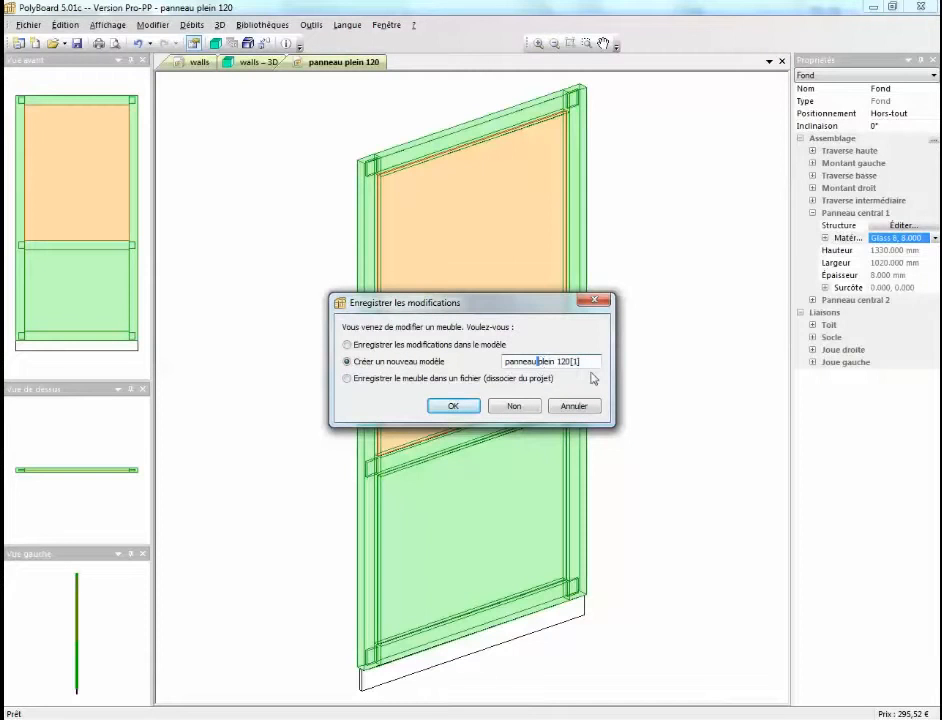
pyautogui.press('Delete')
pyautogui.press('Delete')
pyautogui.press('Delete')
pyautogui.click(467, 412)
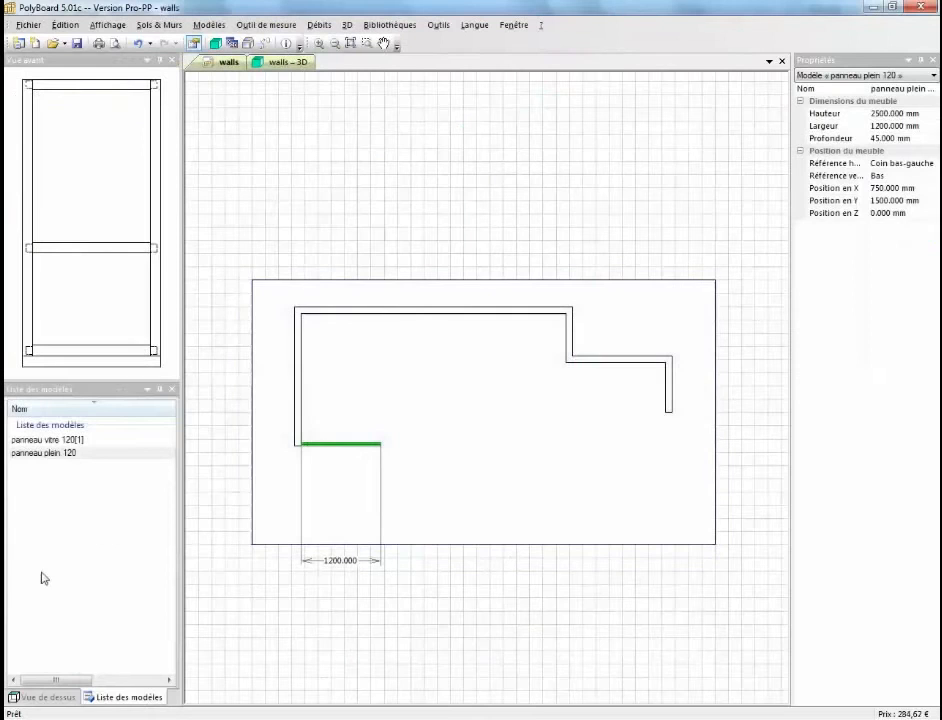
# - Place panneau vitre 120[1] beside the solid panel at X 1950 mm, Y 1500 mm and check both in the room's 3D view
pyautogui.click(74, 441)
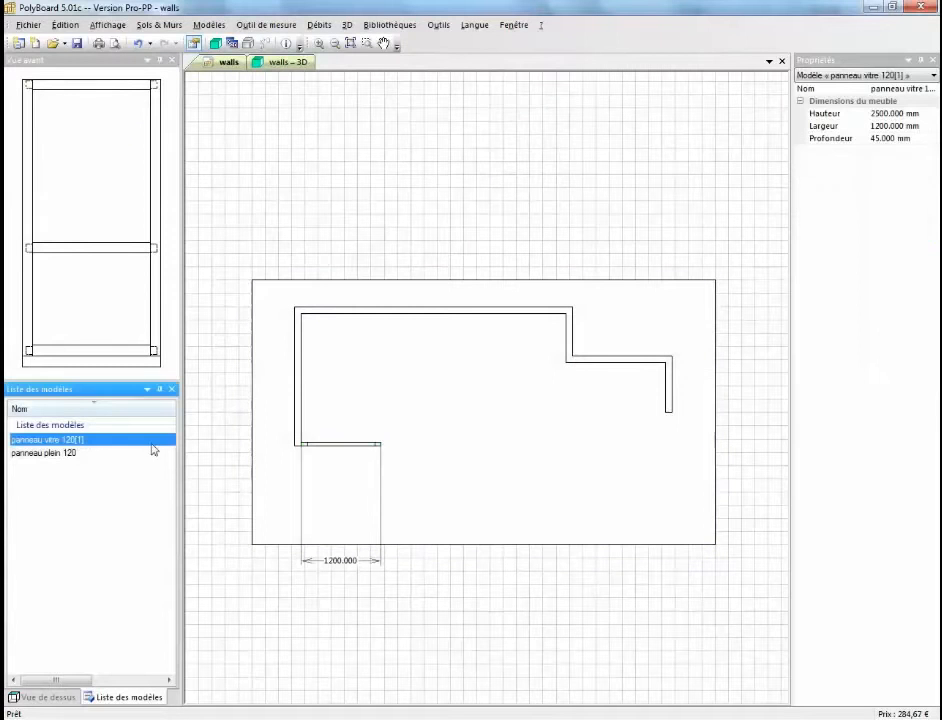
pyautogui.moveTo(86, 445); pyautogui.dragTo(456, 456)
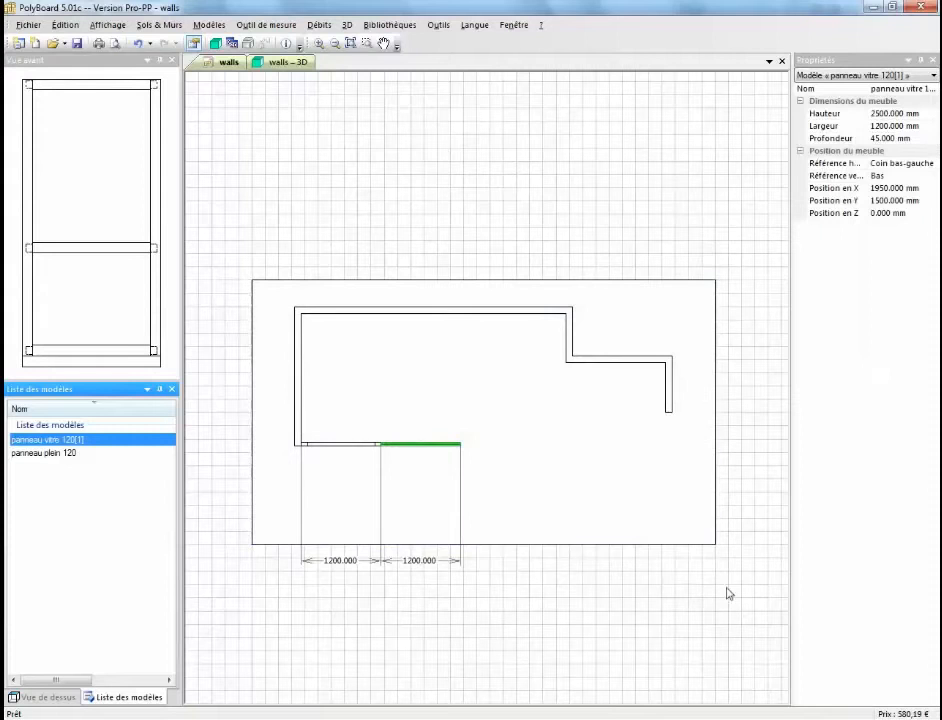
pyautogui.click(285, 64)
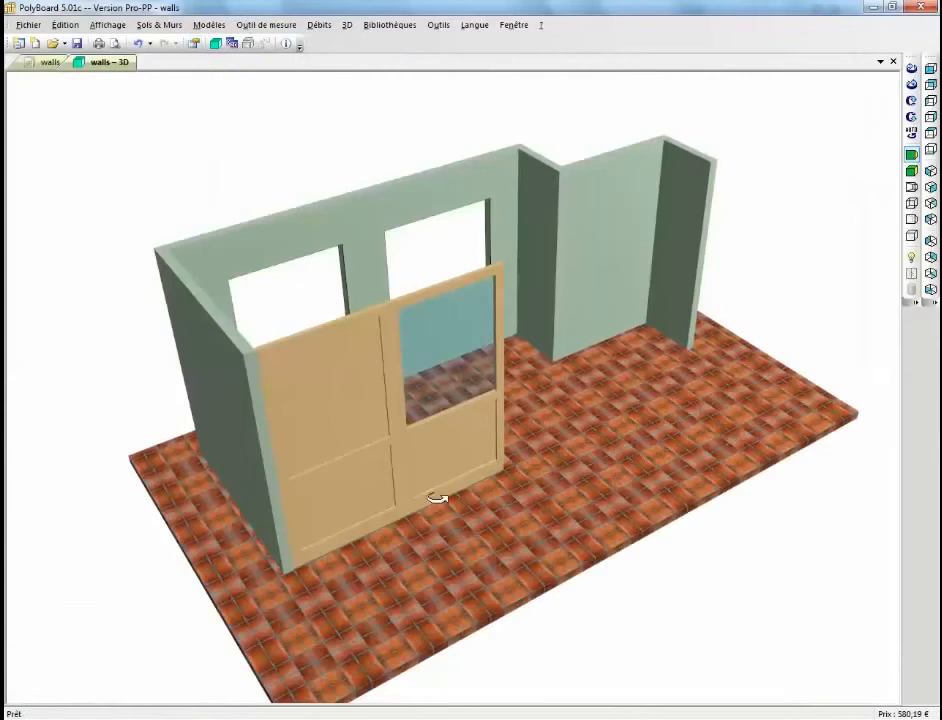
pyautogui.moveTo(437, 497); pyautogui.dragTo(360, 437)
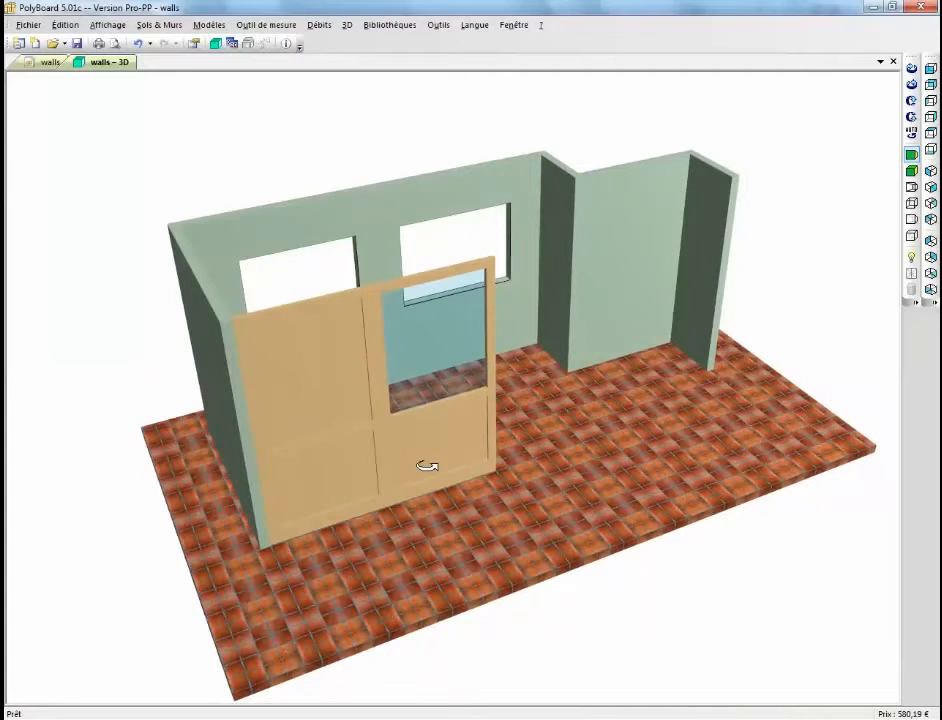
# - Set the width (Largeur) of the solid panel, panneau plein 120, to 800 mm in the walls plan
pyautogui.click(42, 62)
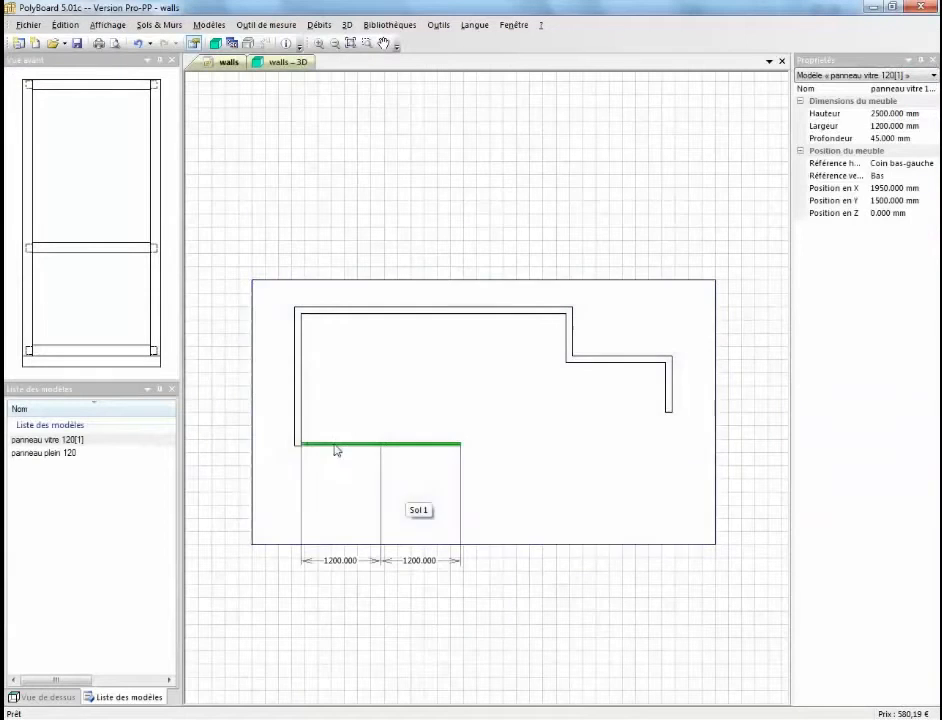
pyautogui.click(283, 62)
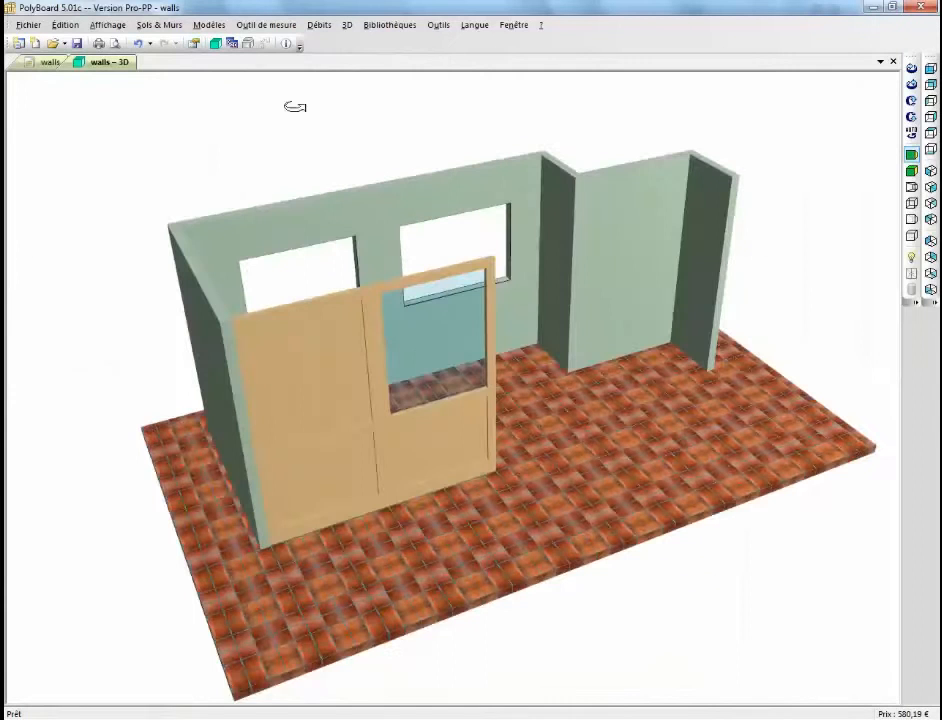
pyautogui.moveTo(414, 451); pyautogui.dragTo(425, 452)
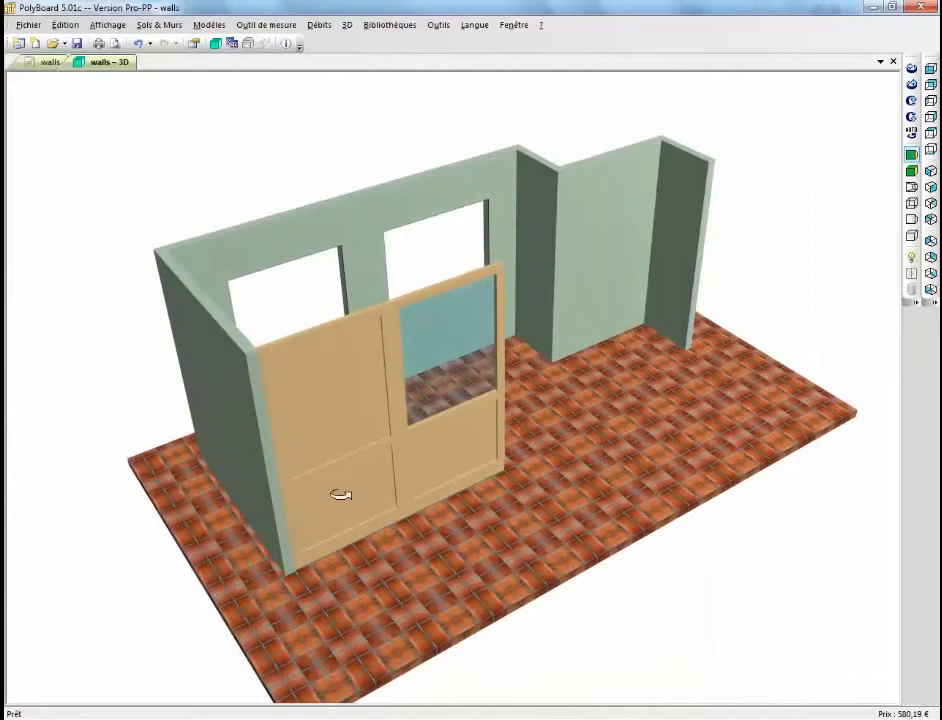
pyautogui.click(49, 62)
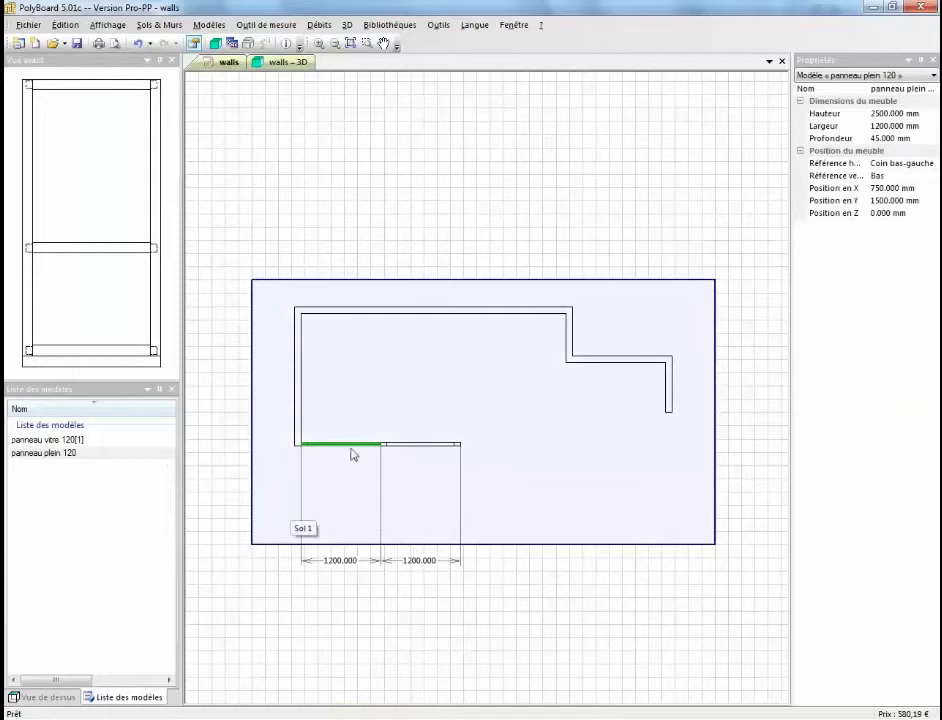
pyautogui.click(930, 125)
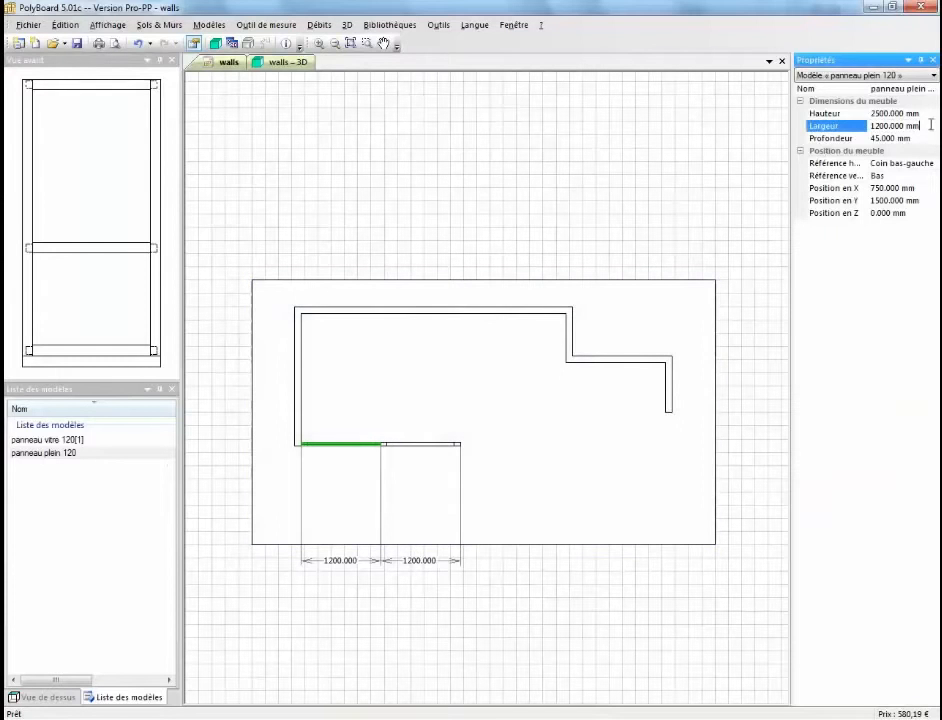
pyautogui.moveTo(930, 125); pyautogui.dragTo(870, 126)
pyautogui.write('800')
pyautogui.press('Return')
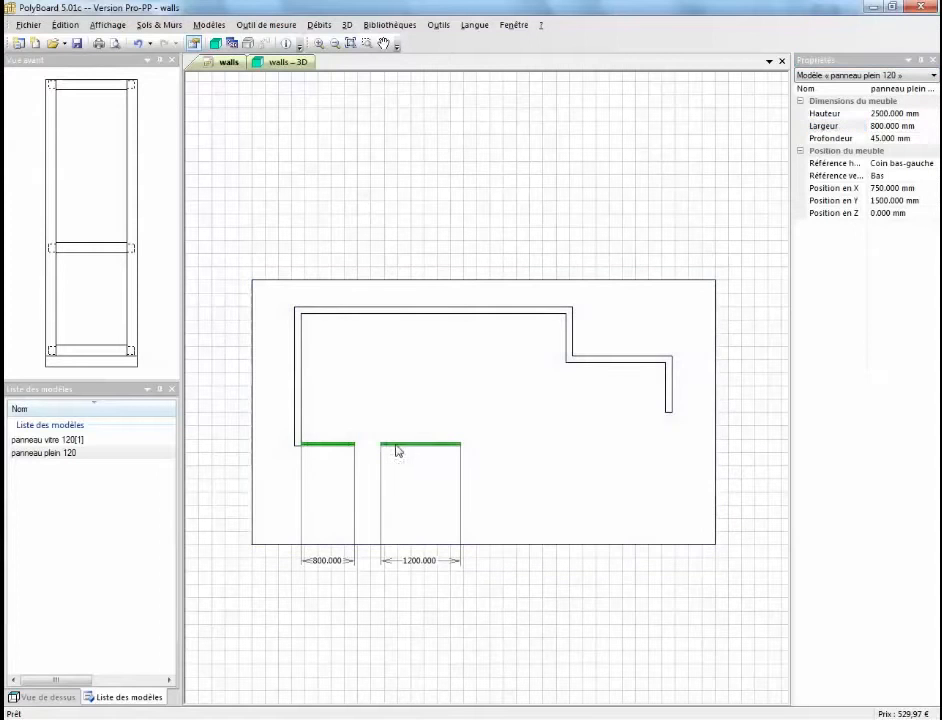
# - Move the glazed panel against the narrowed solid panel, at X 1550 mm, and check both in the room's 3D view
pyautogui.moveTo(391, 446); pyautogui.dragTo(366, 443)
pyautogui.click(297, 62)
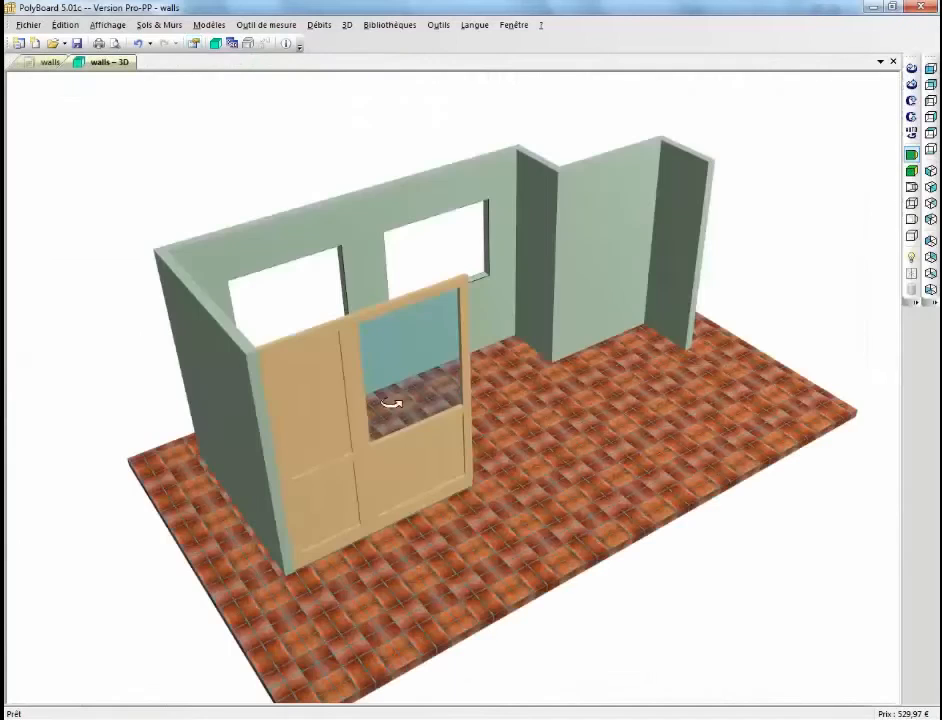
pyautogui.moveTo(420, 467); pyautogui.dragTo(362, 476)
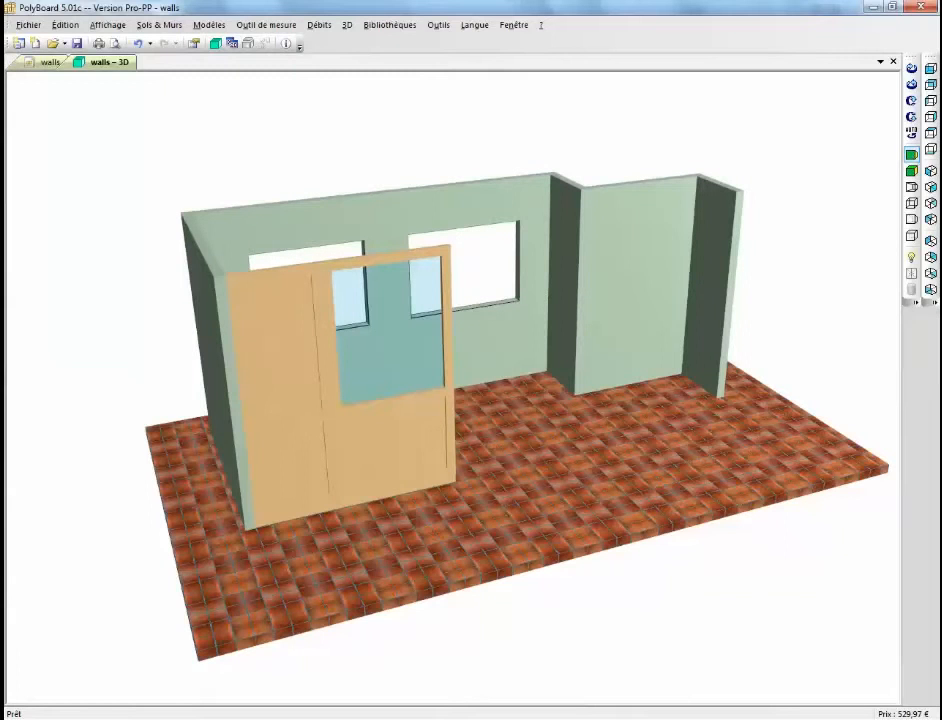
# - Open the panneau plein 120 model from the walls project and set its width to 1800 mm
pyautogui.click(48, 62)
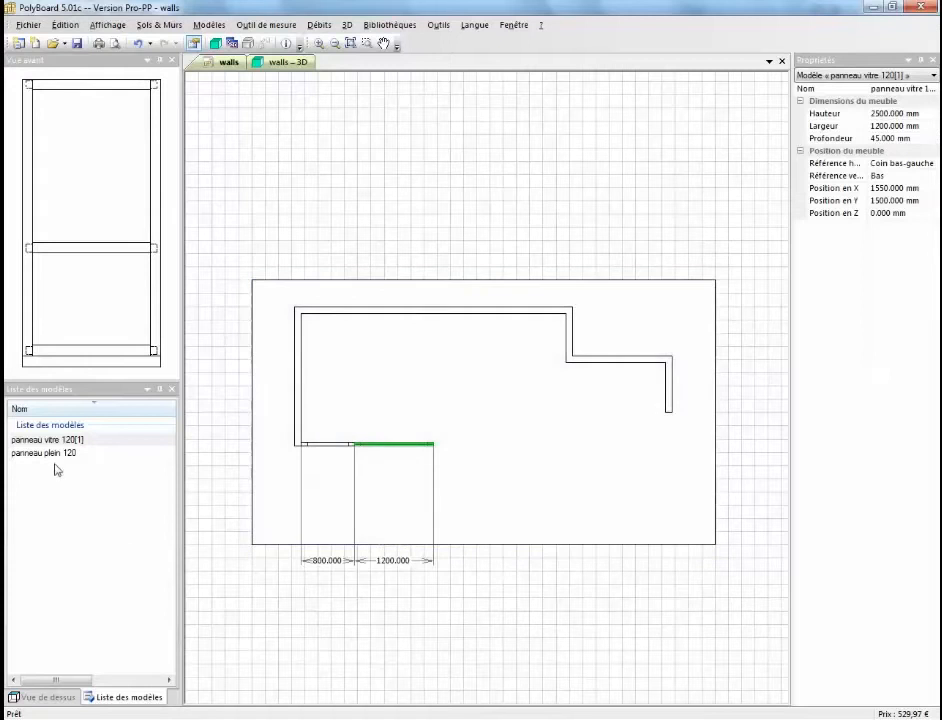
pyautogui.doubleClick(50, 453)
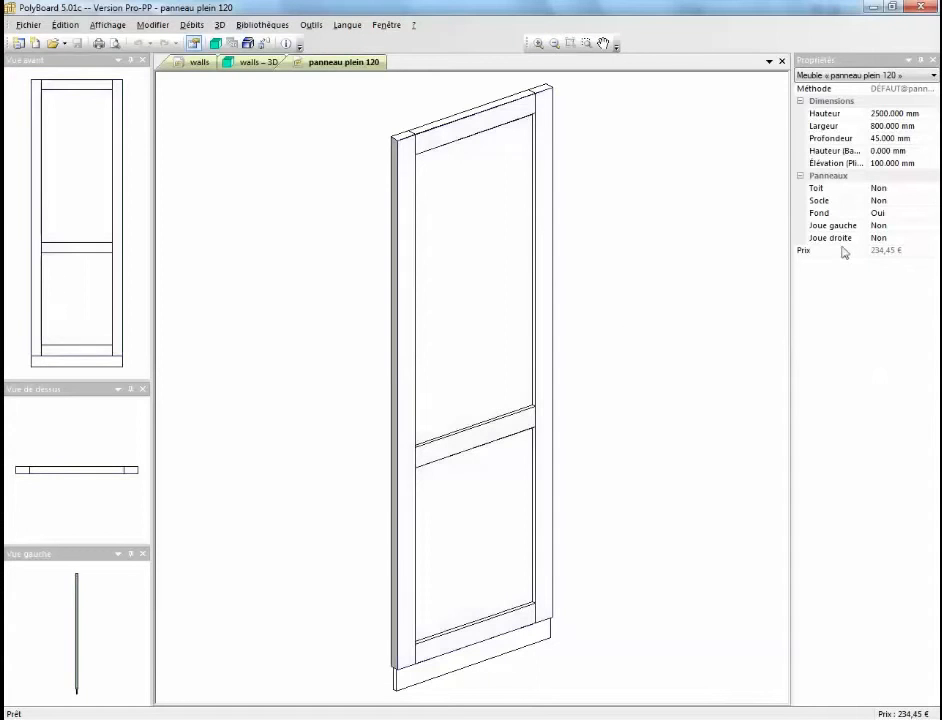
pyautogui.click(927, 128)
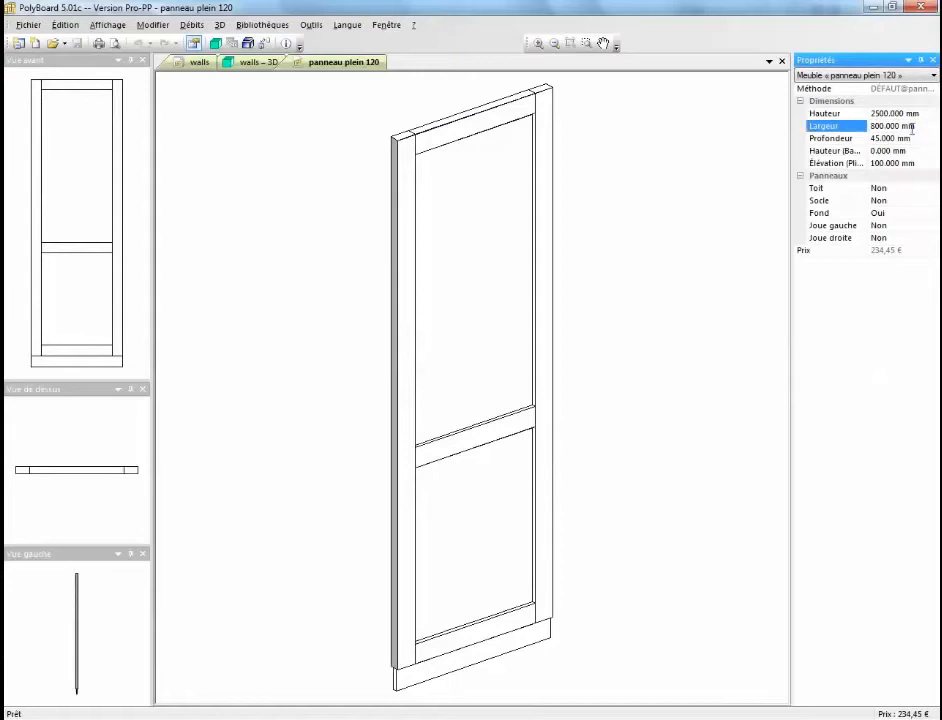
pyautogui.moveTo(912, 128); pyautogui.dragTo(869, 128)
pyautogui.write('1800')
pyautogui.press('Return')
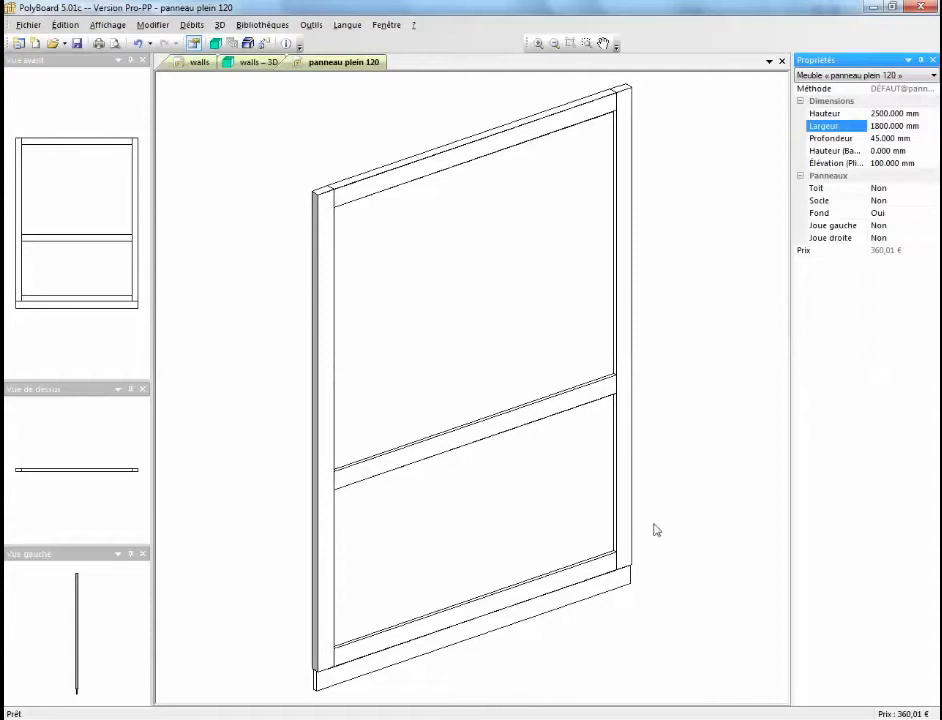
# - Delete the plinth below the 1800 mm panel and set the model's Élévation (Plinthe) to 0 mm
pyautogui.click(530, 614)
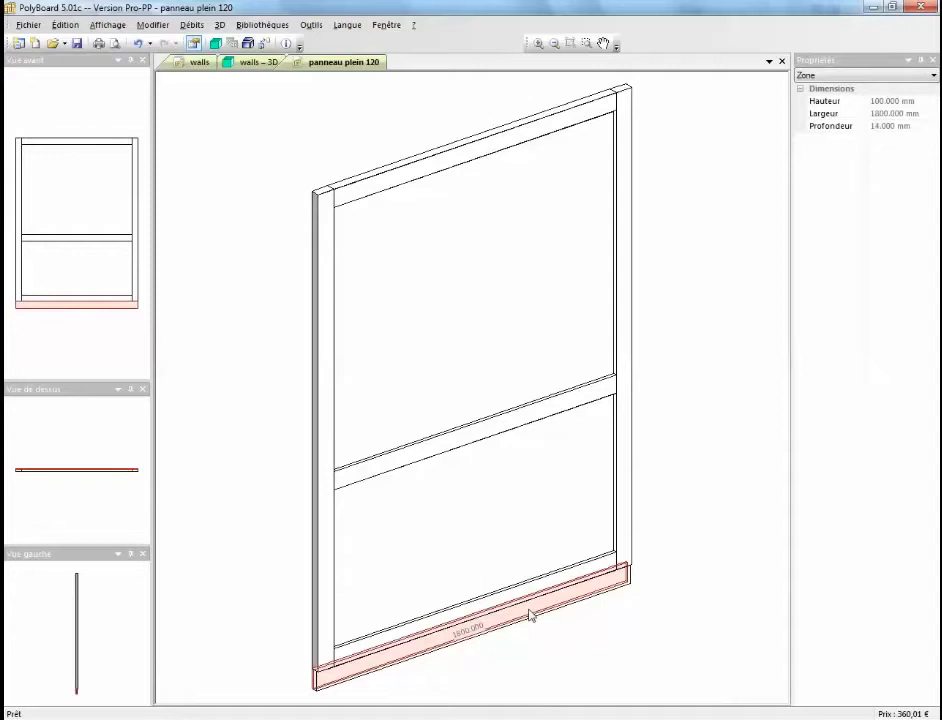
pyautogui.click(320, 688)
pyautogui.press('Delete')
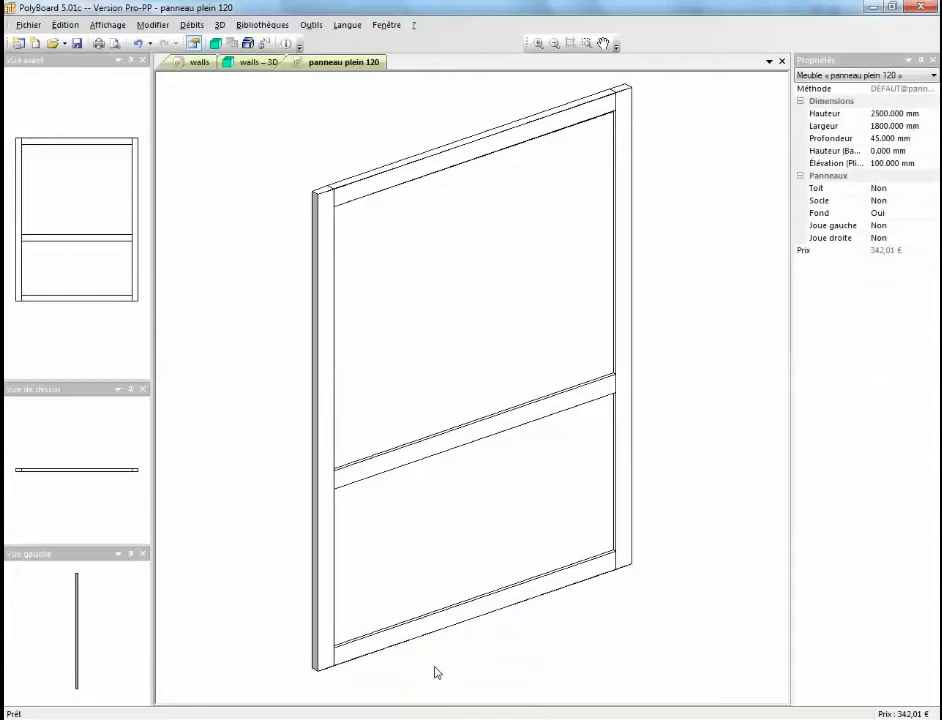
pyautogui.click(934, 164)
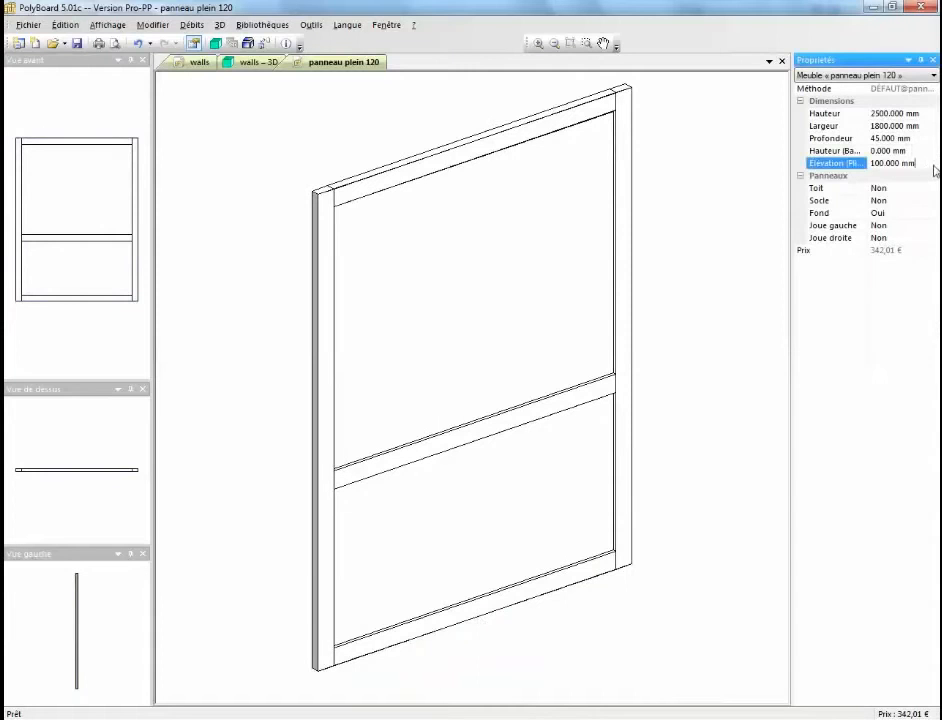
pyautogui.hotkey('ctrl', 'a')
pyautogui.write('0')
pyautogui.press('Return')
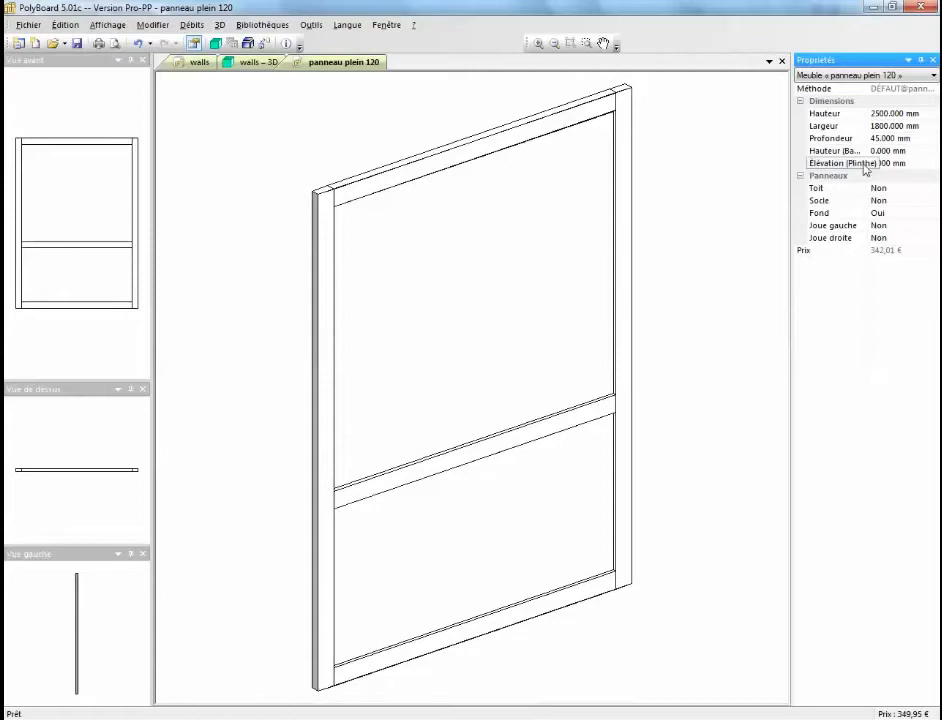
# - Remove the frame's bottom rail (Traverse basse) by setting its material to <Panneau nul>
pyautogui.click(610, 575)
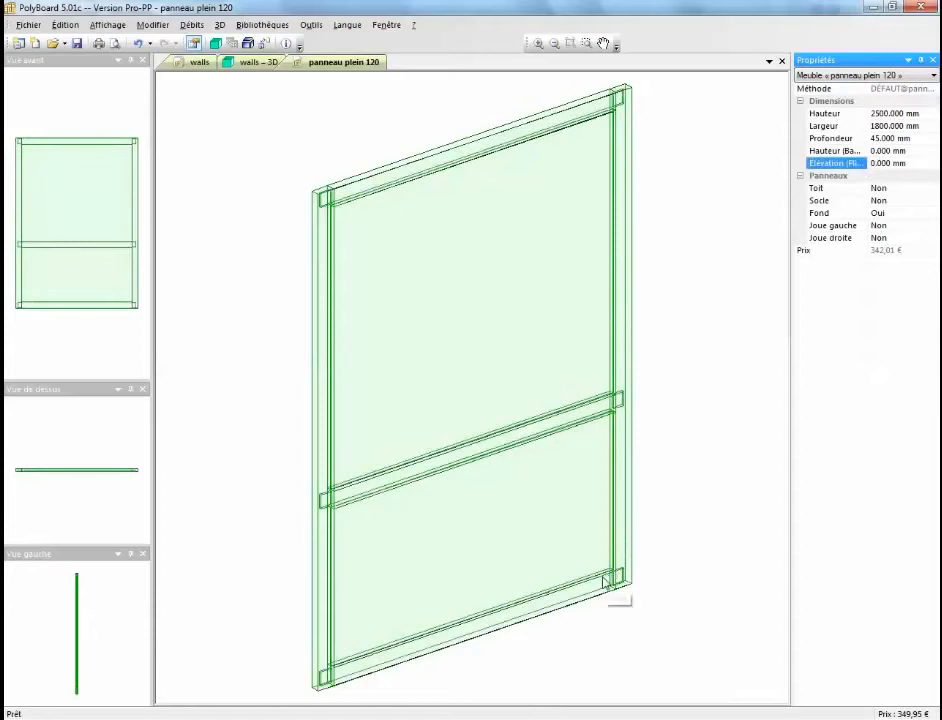
pyautogui.click(572, 591)
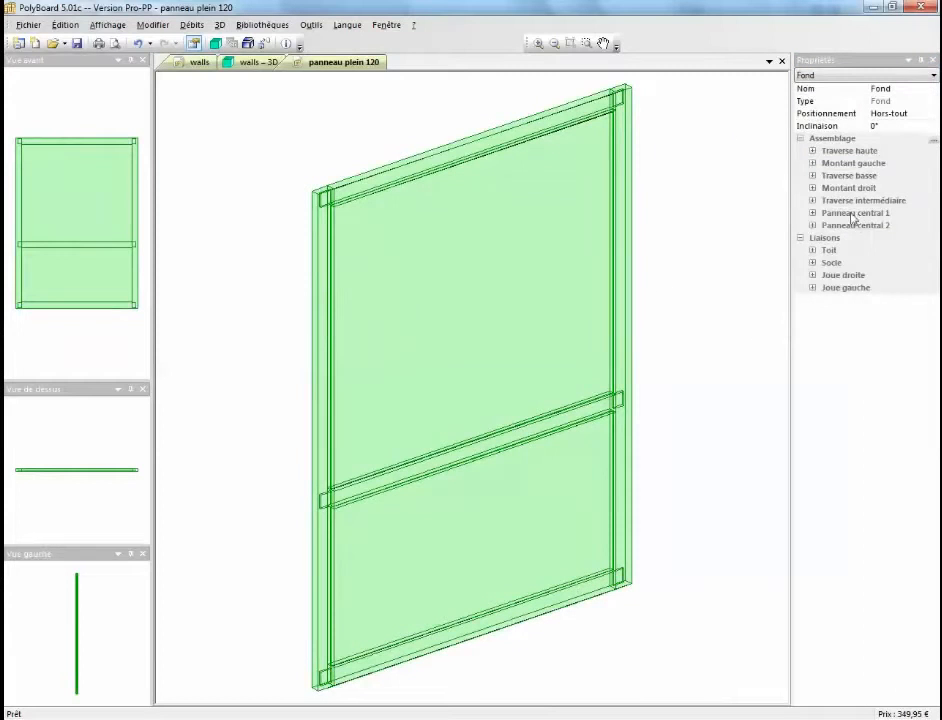
pyautogui.click(813, 176)
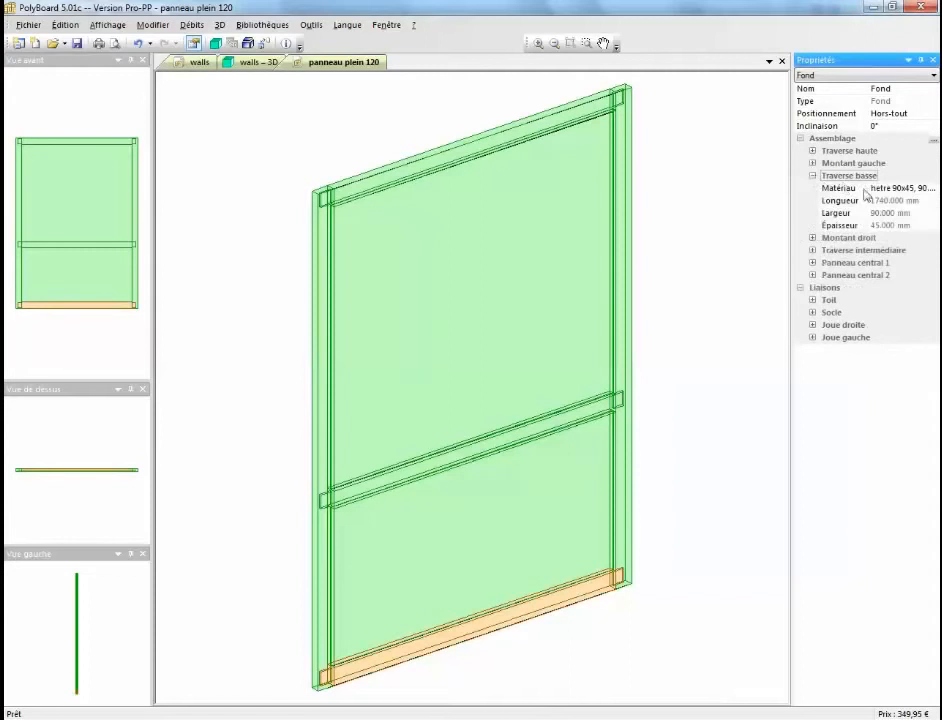
pyautogui.click(868, 189)
pyautogui.click(898, 189)
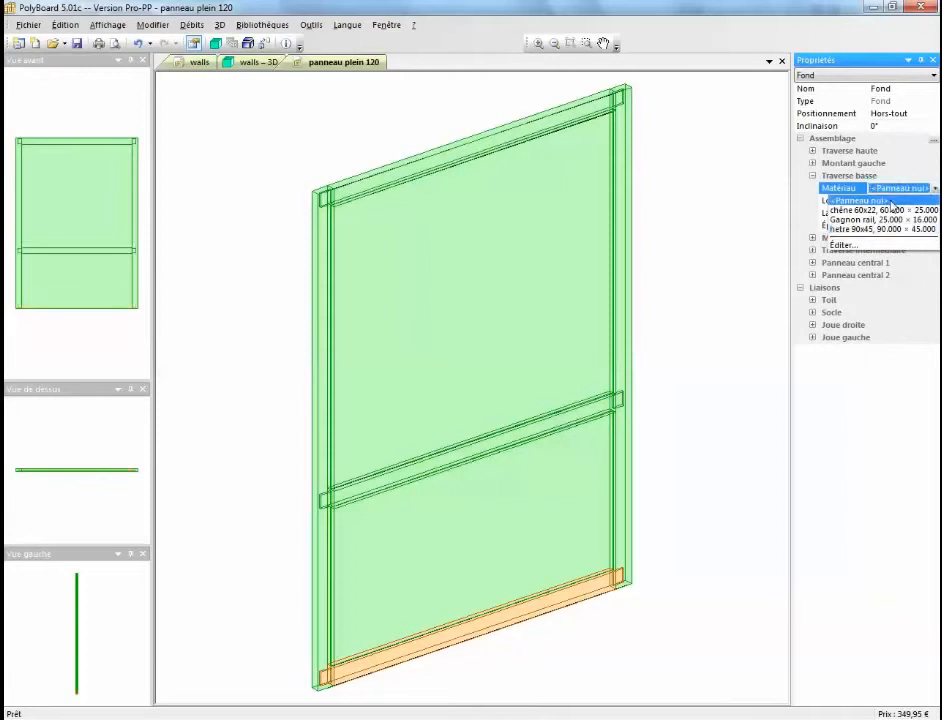
pyautogui.click(862, 200)
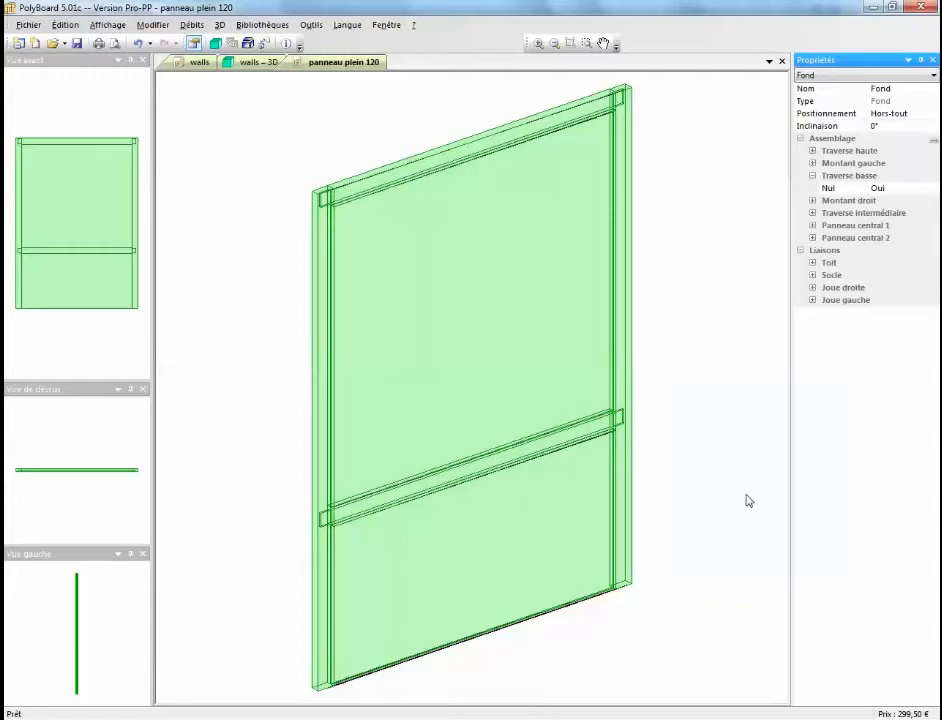
# - Set the material of the lower panel (Panneau central 2) to <Panneau nul> and check the open frame in a 3D view
pyautogui.click(836, 228)
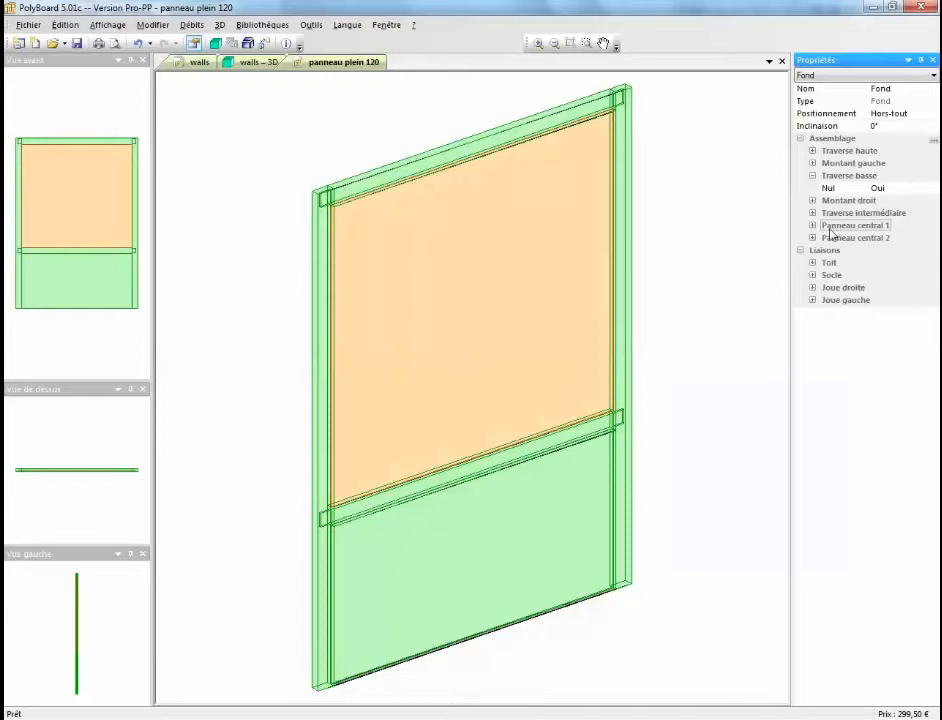
pyautogui.click(814, 240)
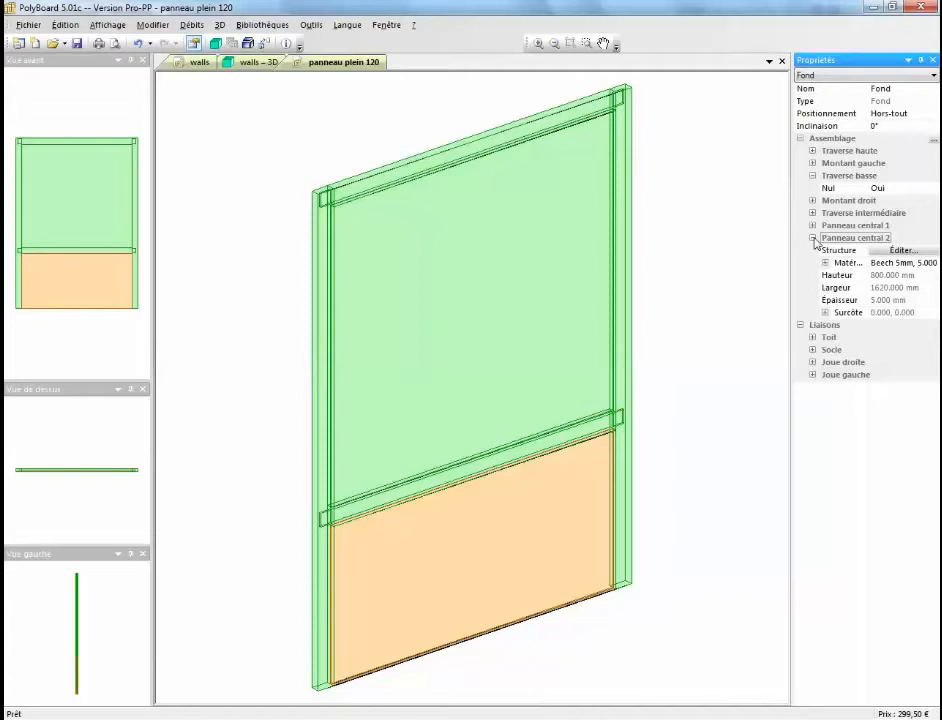
pyautogui.click(889, 263)
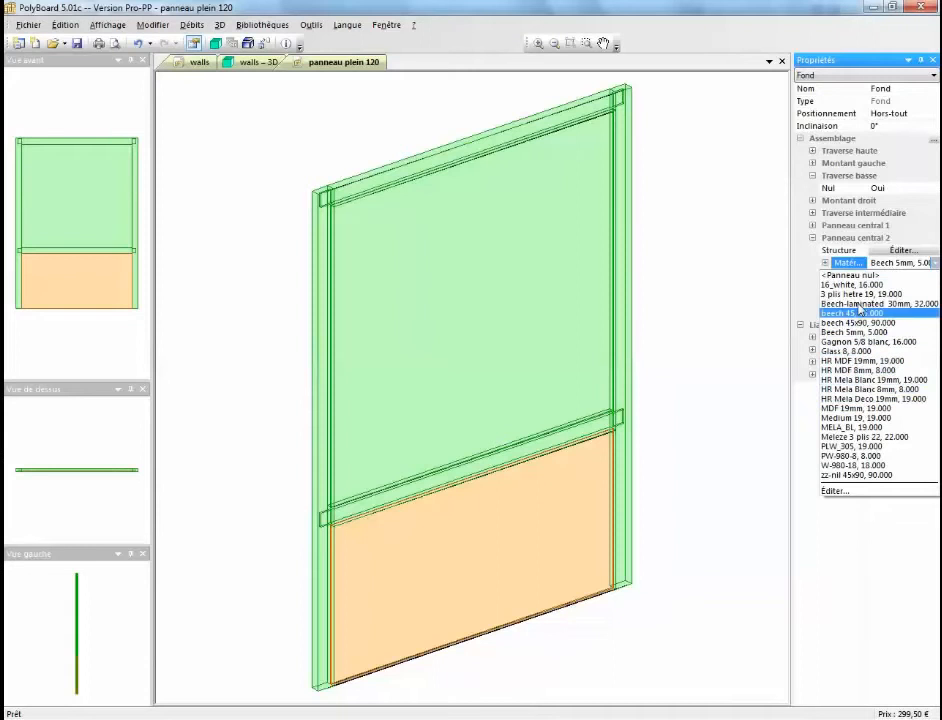
pyautogui.click(852, 275)
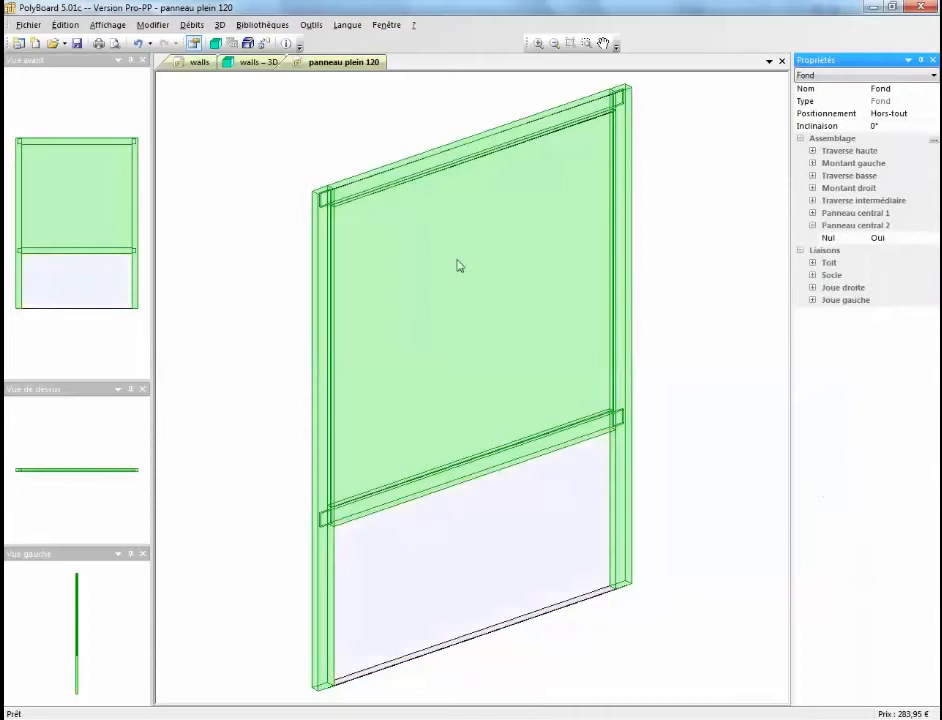
pyautogui.click(214, 44)
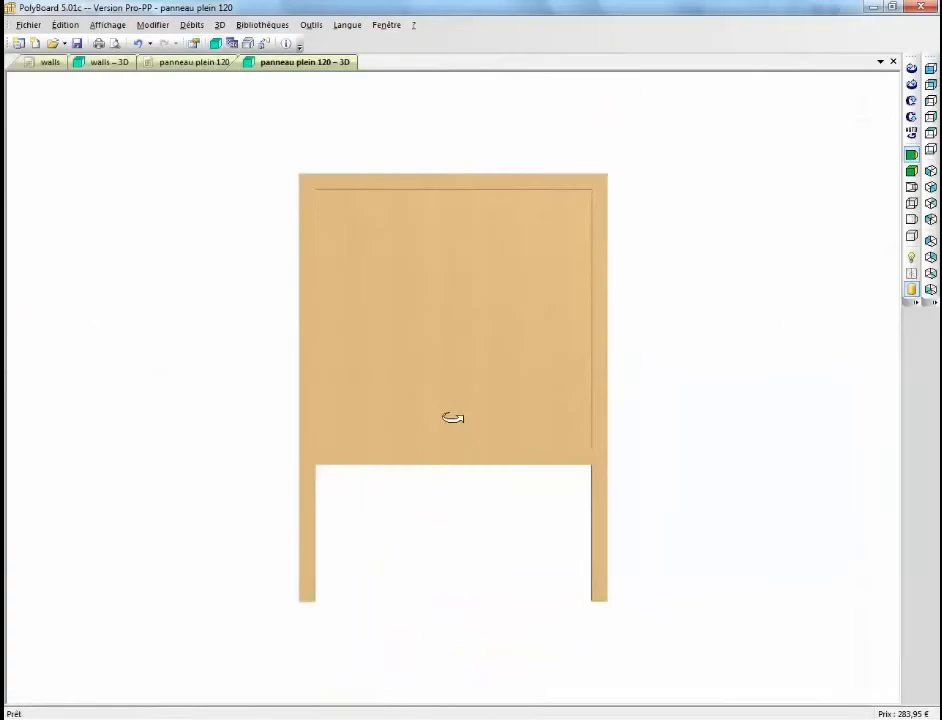
pyautogui.moveTo(452, 417); pyautogui.dragTo(656, 480)
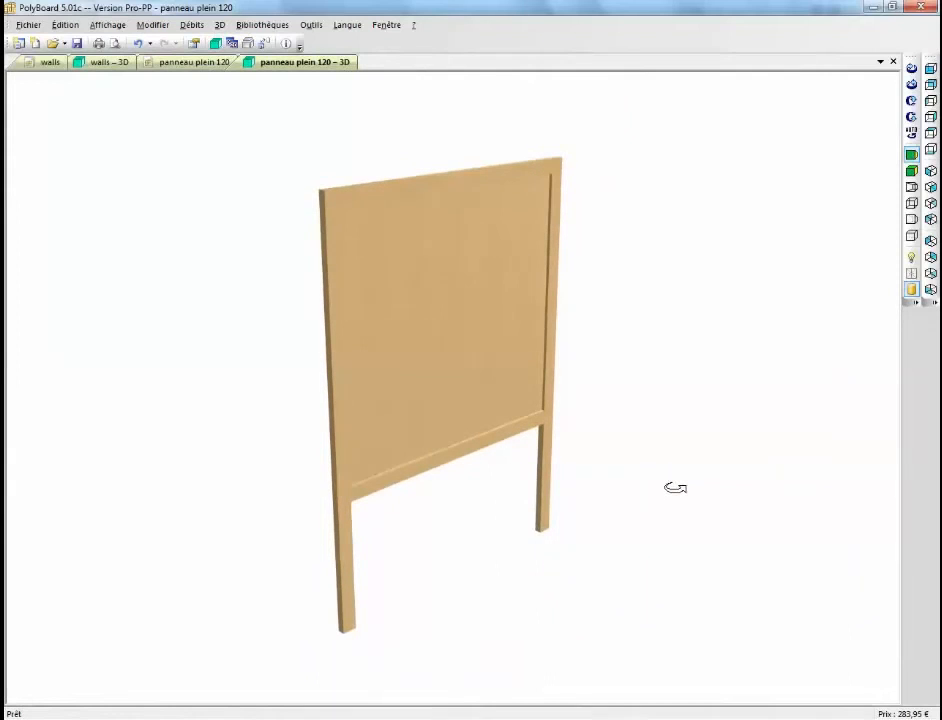
pyautogui.click(194, 63)
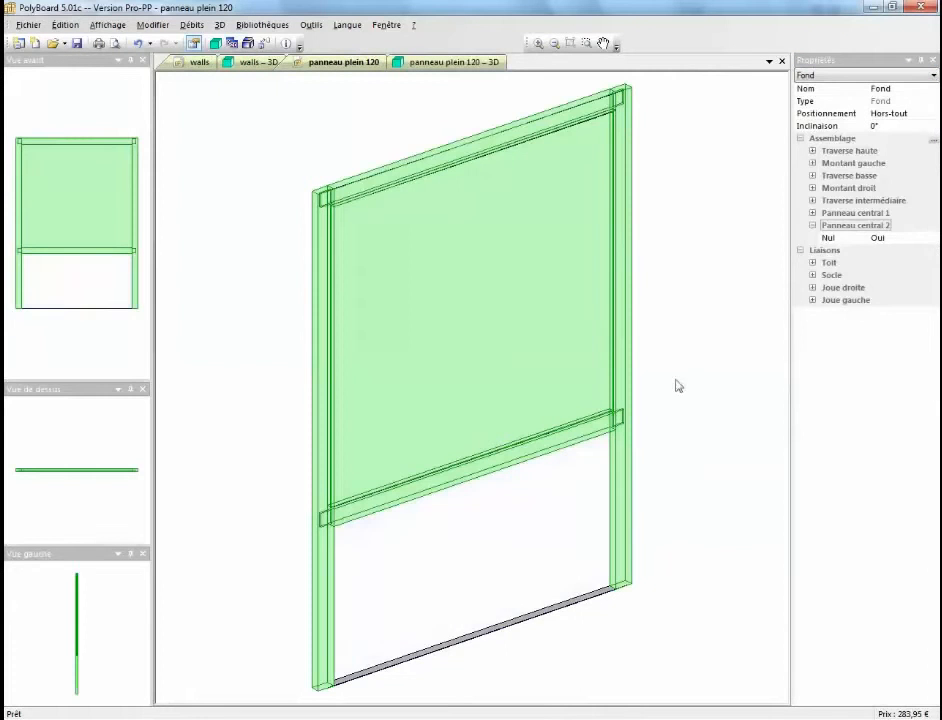
# - Set the intermediate rail (Traverse intermédiaire) of the frame assembly to 2000 mm from the bottom and check the frame in 3D
pyautogui.click(933, 140)
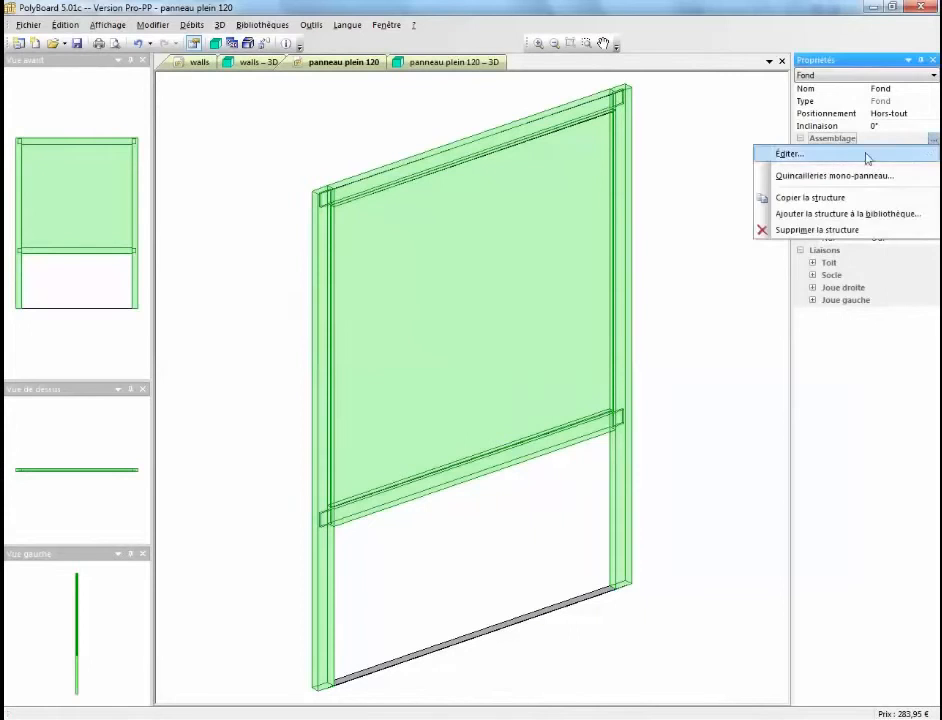
pyautogui.click(776, 153)
pyautogui.moveTo(589, 232); pyautogui.dragTo(838, 333)
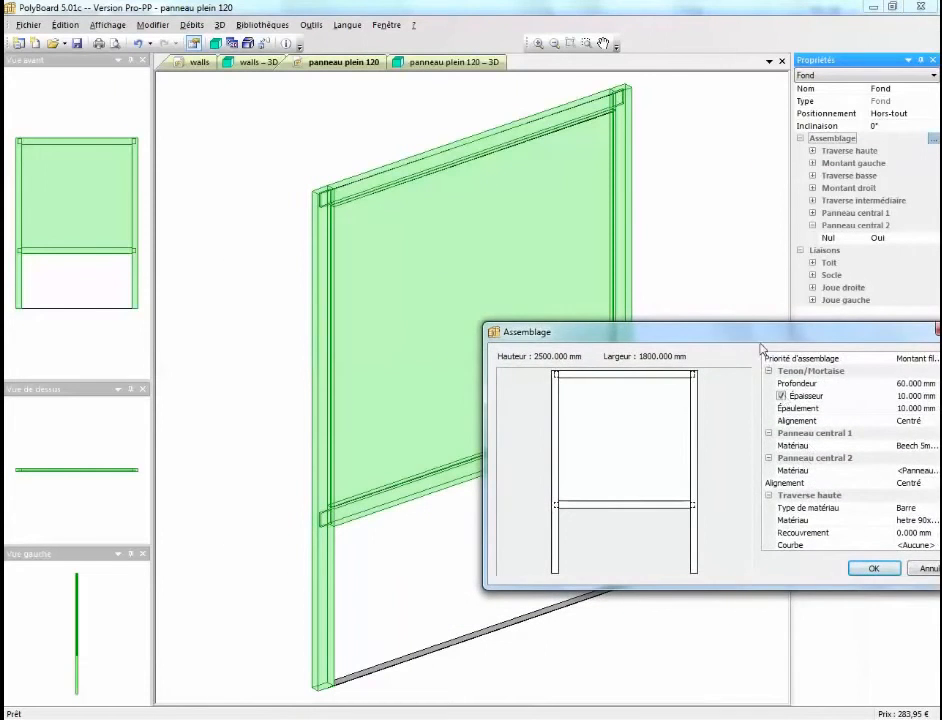
pyautogui.moveTo(755, 342); pyautogui.dragTo(450, 242)
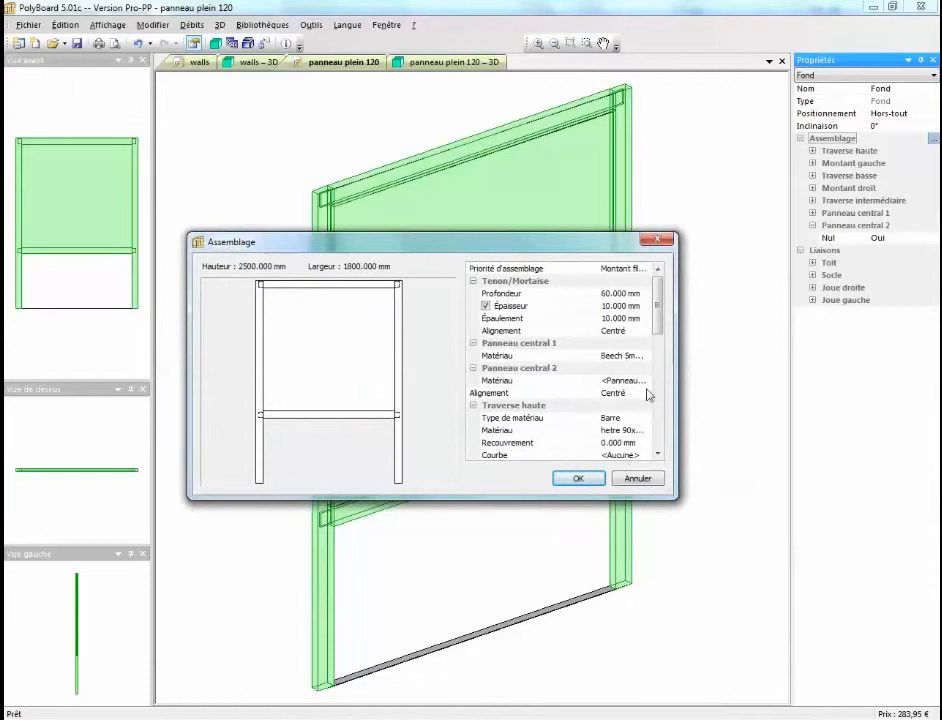
pyautogui.moveTo(657, 325); pyautogui.dragTo(657, 420)
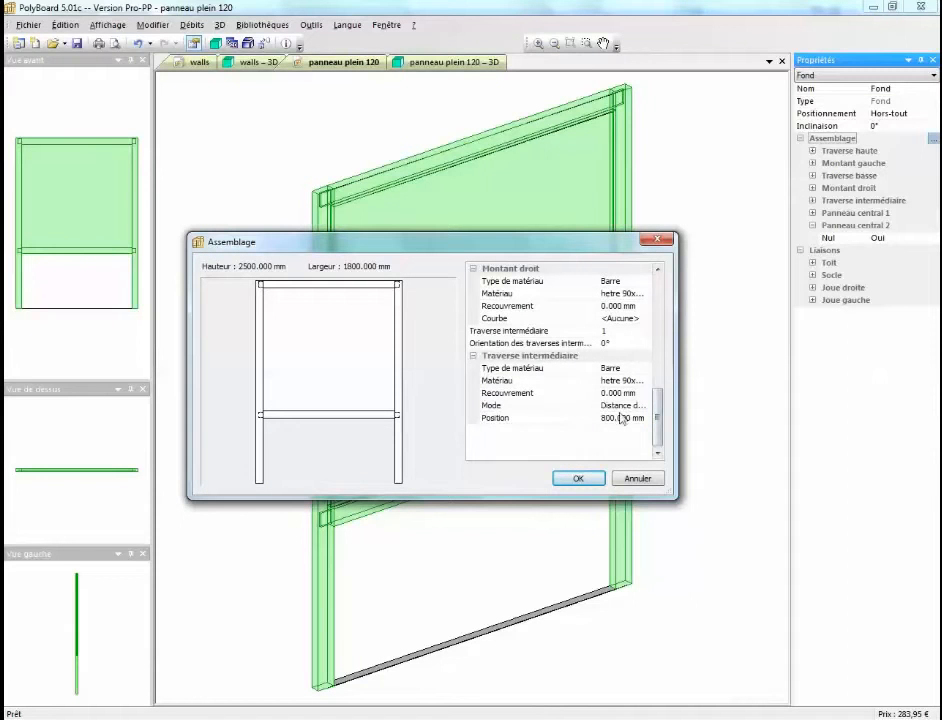
pyautogui.click(626, 418)
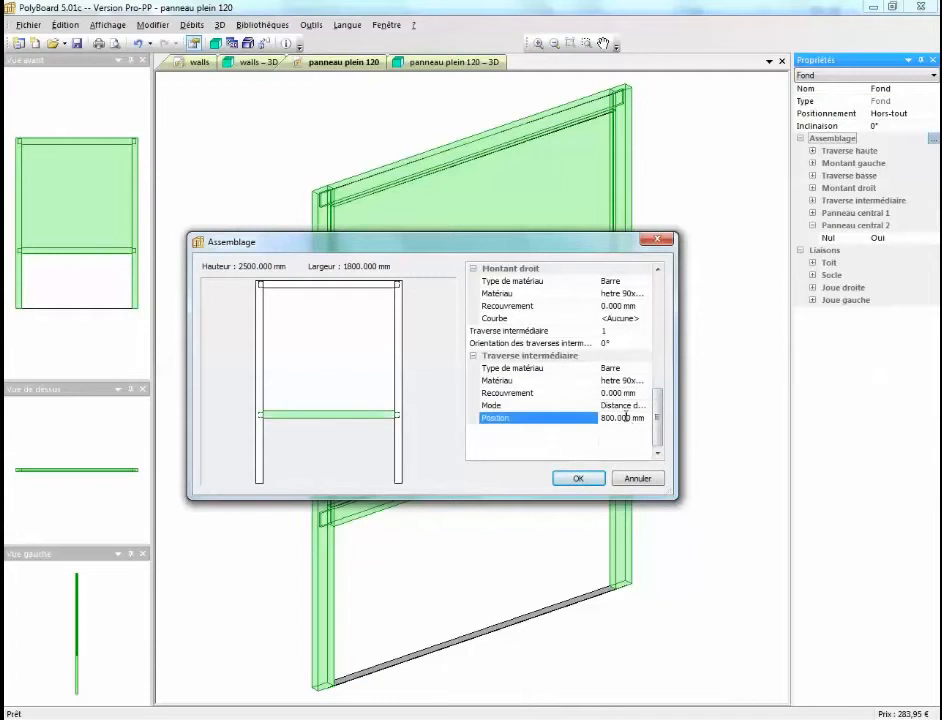
pyautogui.click(602, 419)
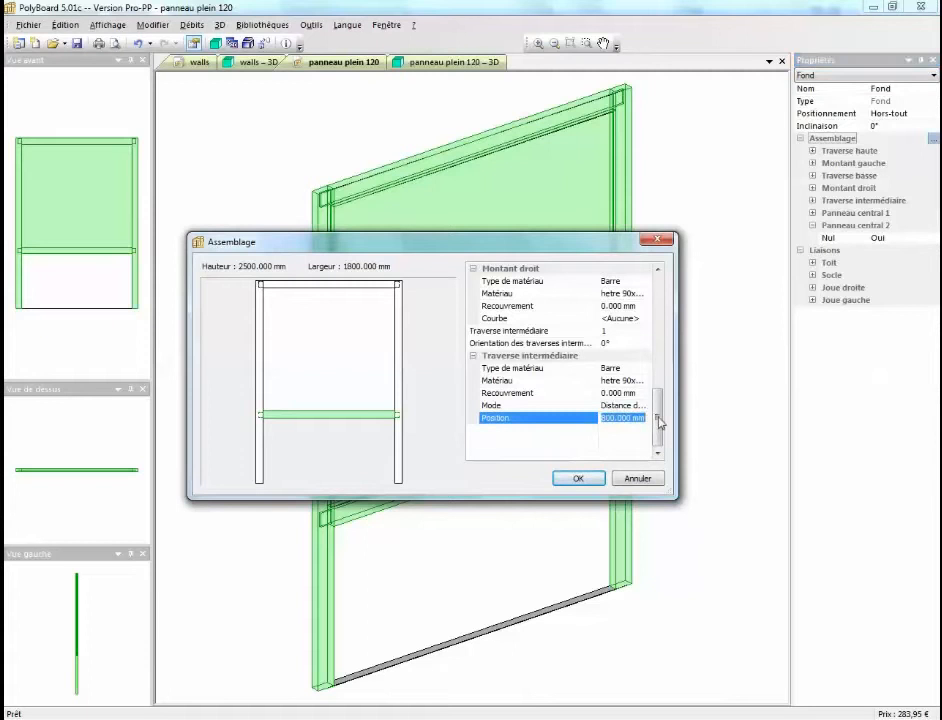
pyautogui.write('2000')
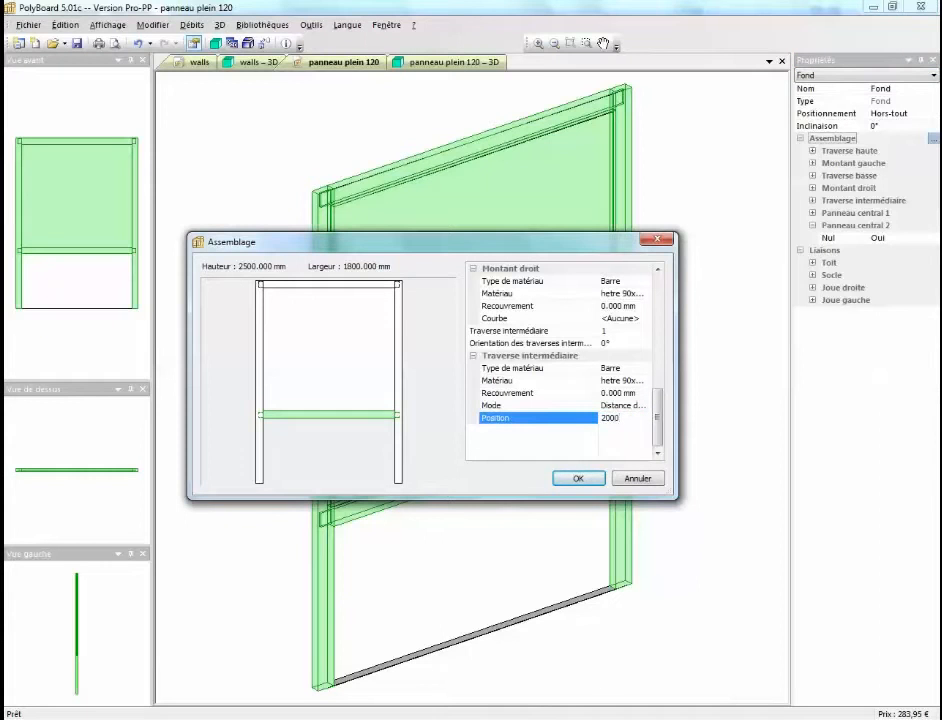
pyautogui.click(645, 405)
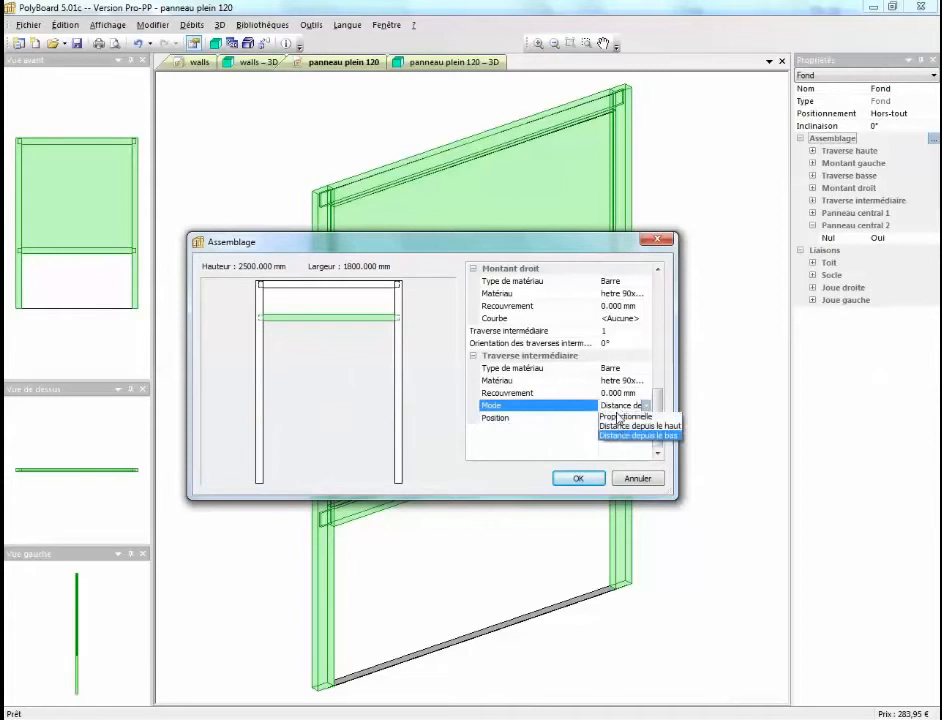
pyautogui.click(592, 484)
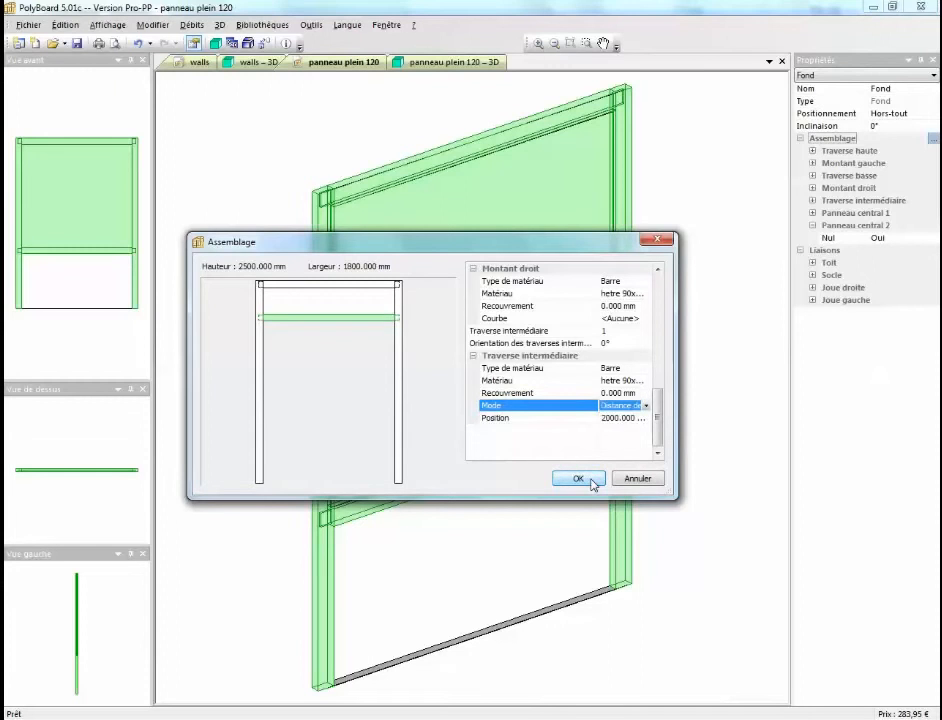
pyautogui.click(592, 481)
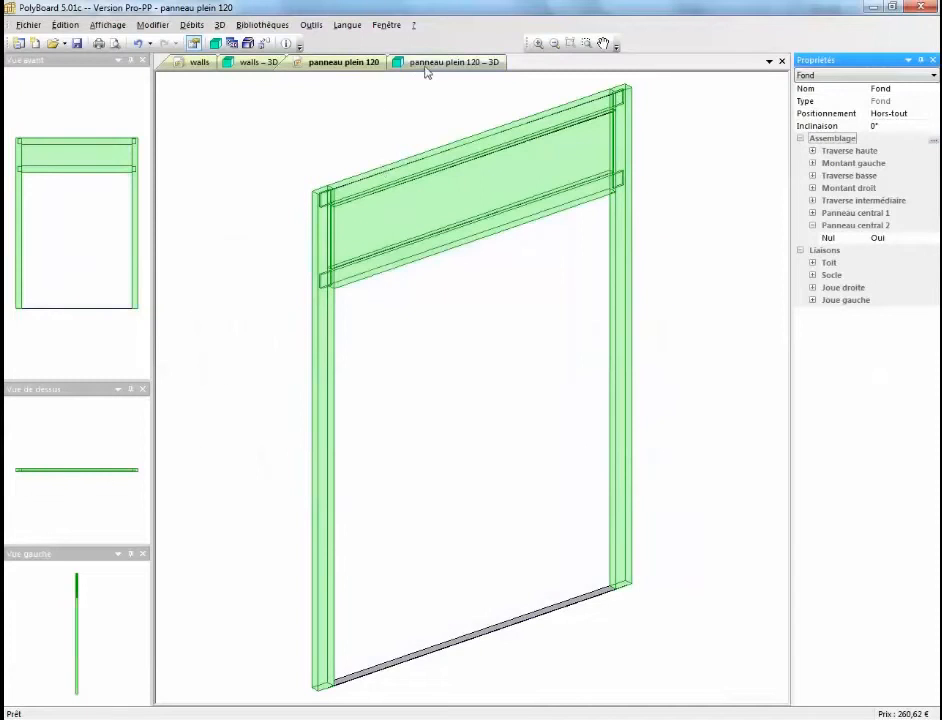
pyautogui.click(425, 67)
pyautogui.moveTo(498, 349); pyautogui.dragTo(374, 366)
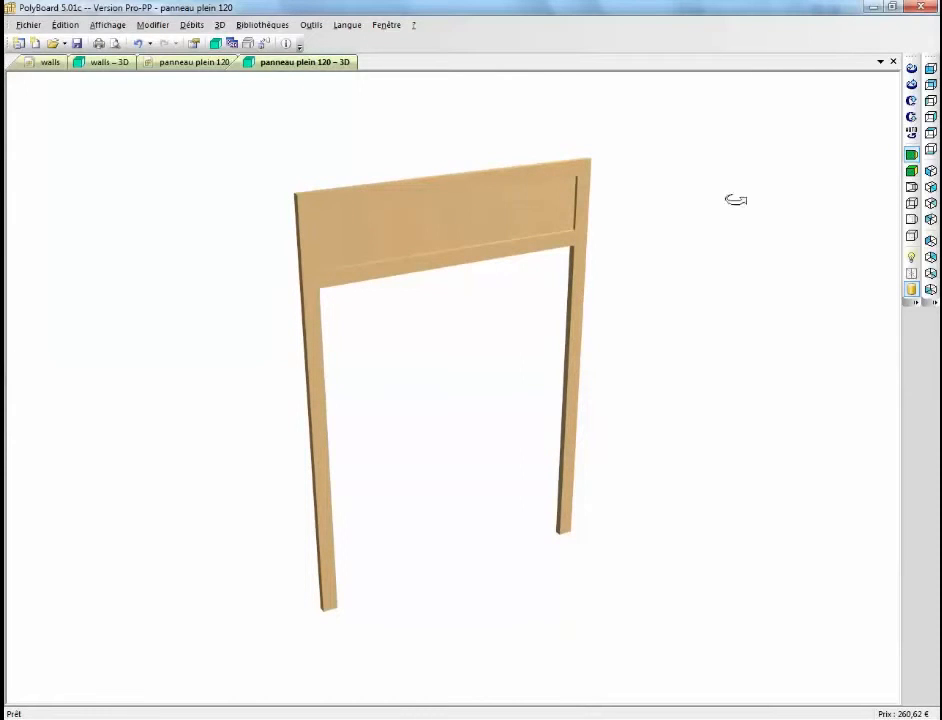
# - Close the panel's views and save the modified panel as a new model named cadre 1800
pyautogui.click(893, 61)
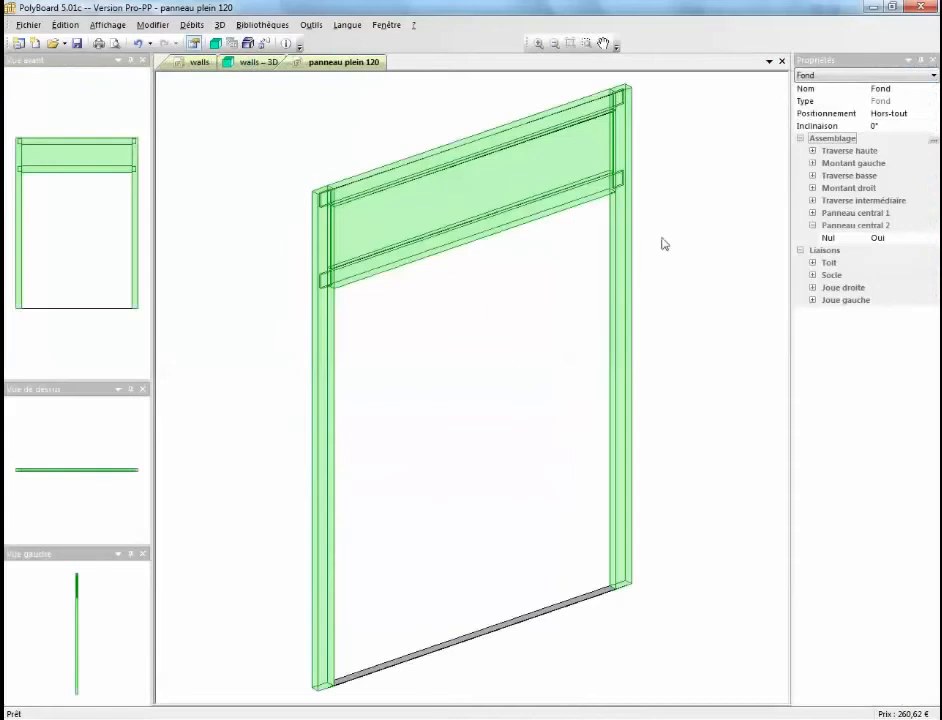
pyautogui.click(782, 61)
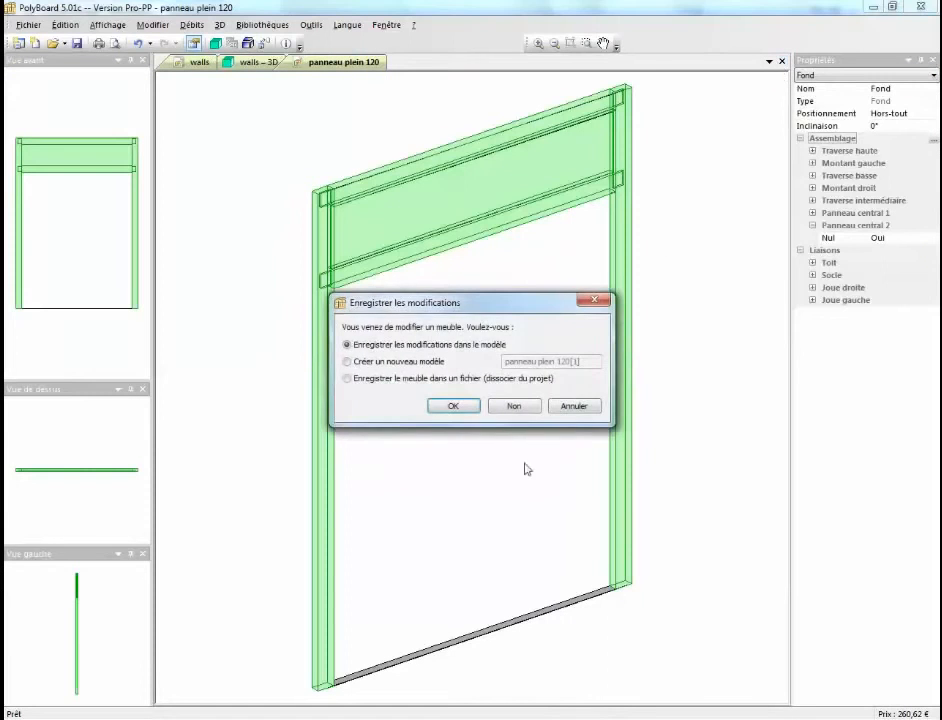
pyautogui.click(368, 362)
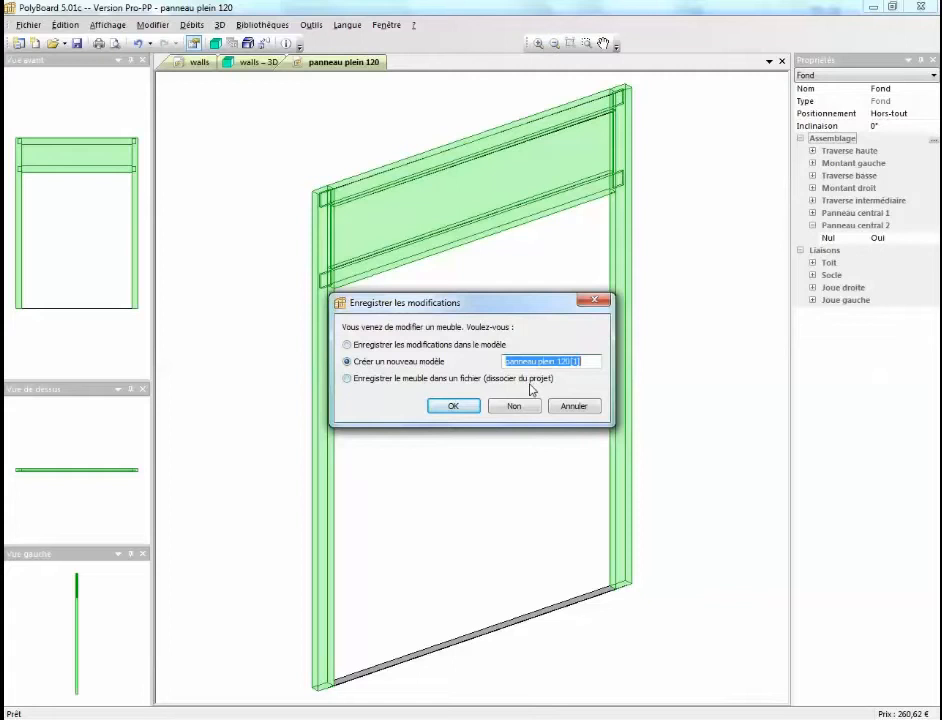
pyautogui.write('cadre 1800')
pyautogui.press('Return')
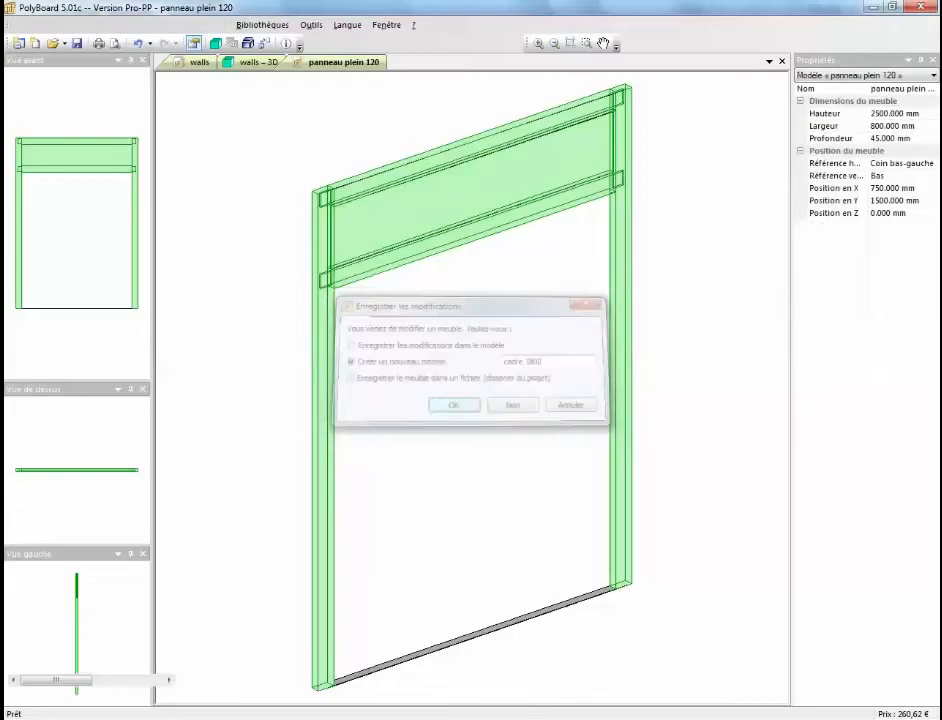
# - Place the cadre 1800 model beside the 1200 mm panel in the walls plan and inspect the room in 3D
pyautogui.click(50, 466)
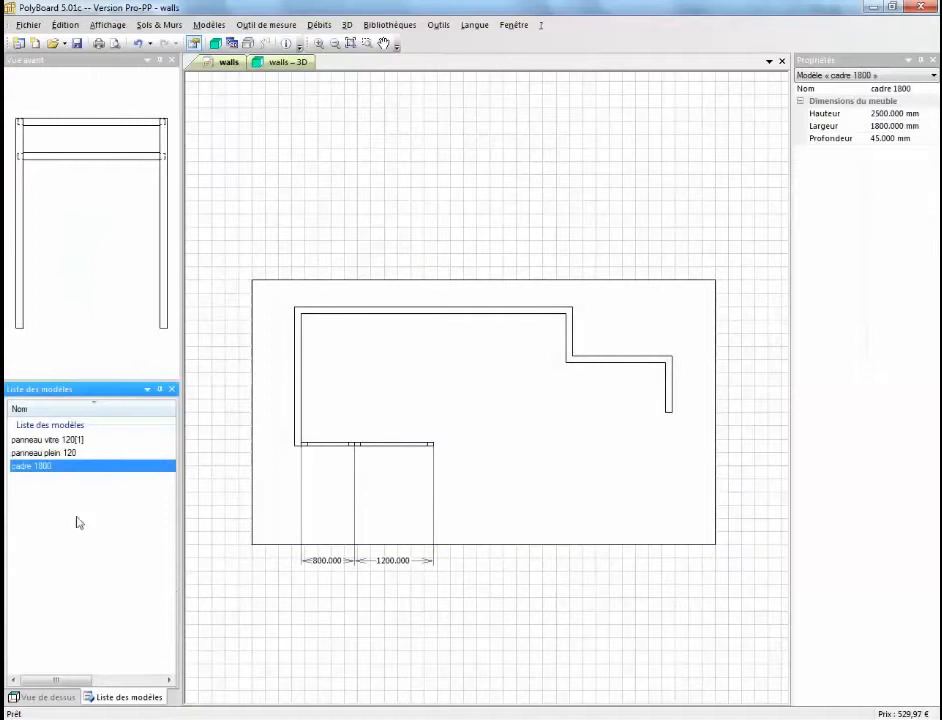
pyautogui.moveTo(60, 467); pyautogui.dragTo(448, 435)
pyautogui.click(288, 62)
pyautogui.scroll(4, 507, 452)
pyautogui.scroll(-5, 448, 435)
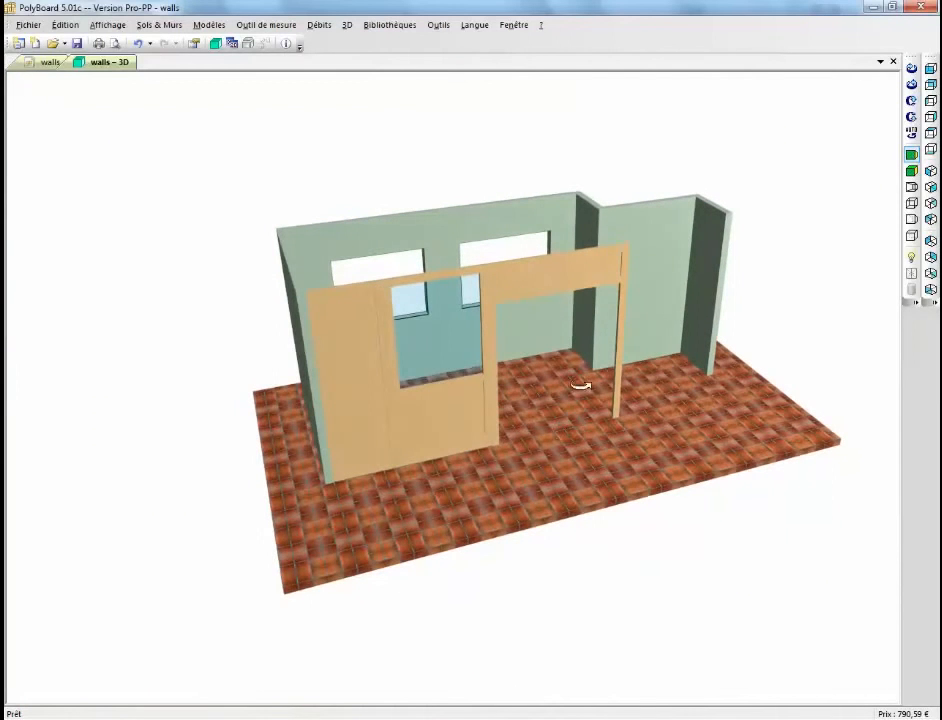
# - Return to the walls plan and open the cadre 1800 model for editing
pyautogui.click(47, 62)
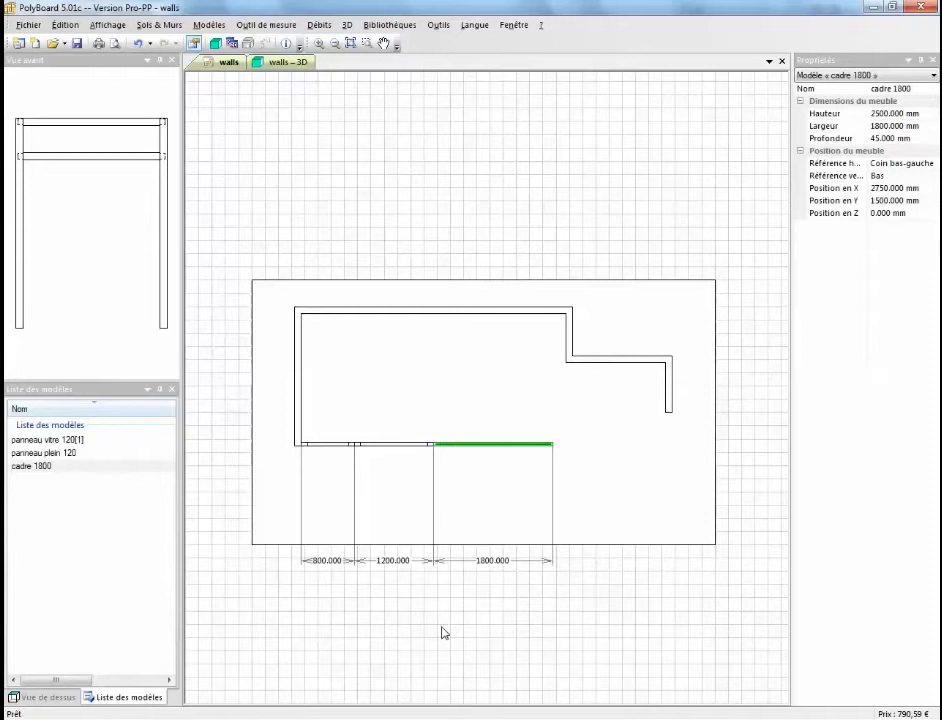
pyautogui.doubleClick(40, 466)
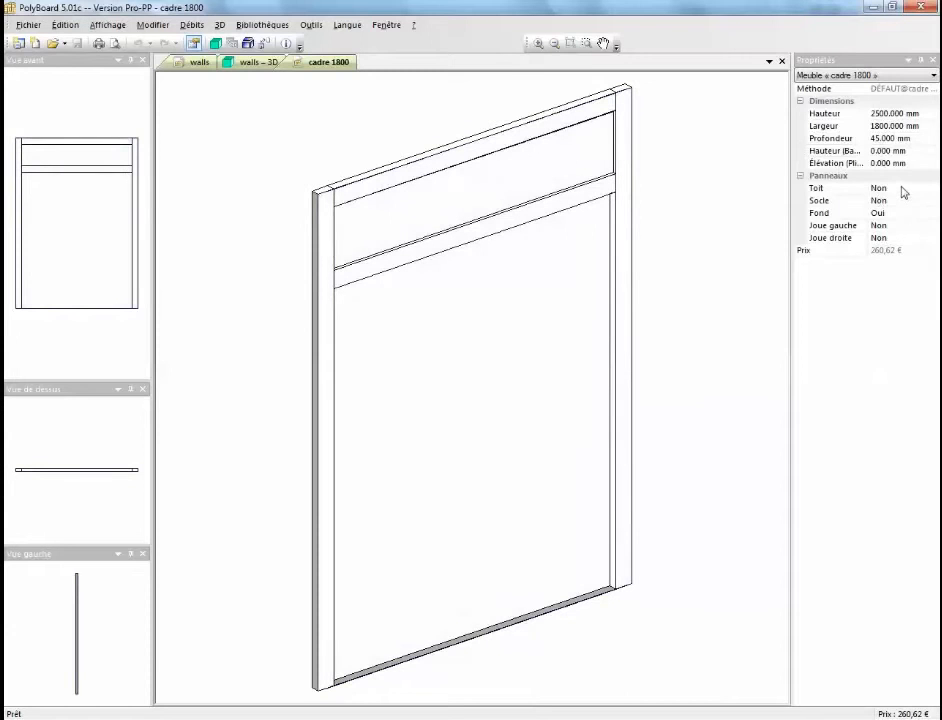
pyautogui.click(903, 189)
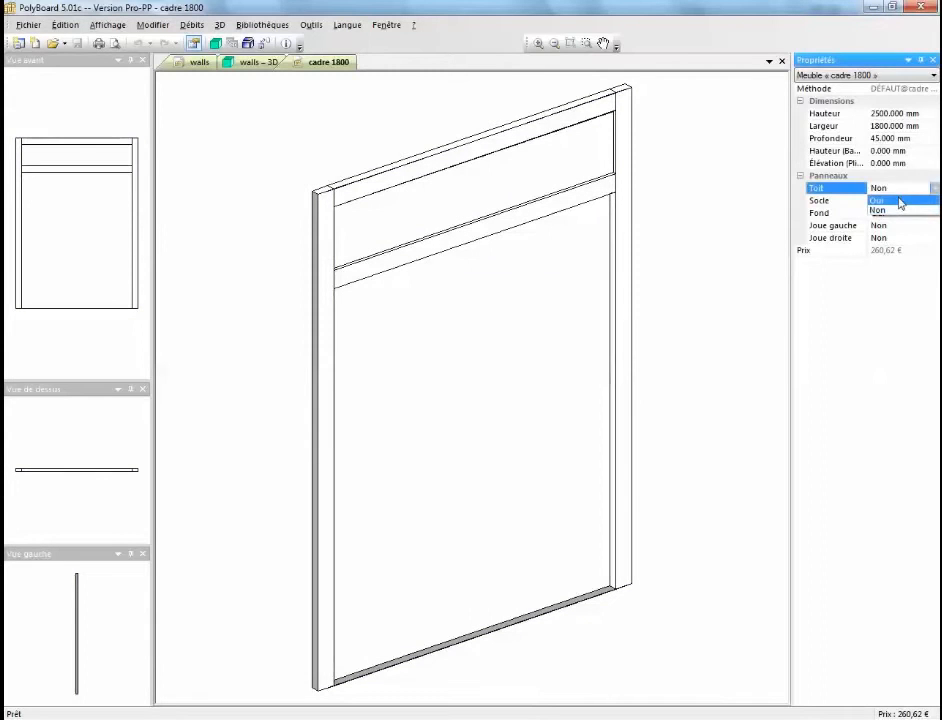
pyautogui.click(900, 201)
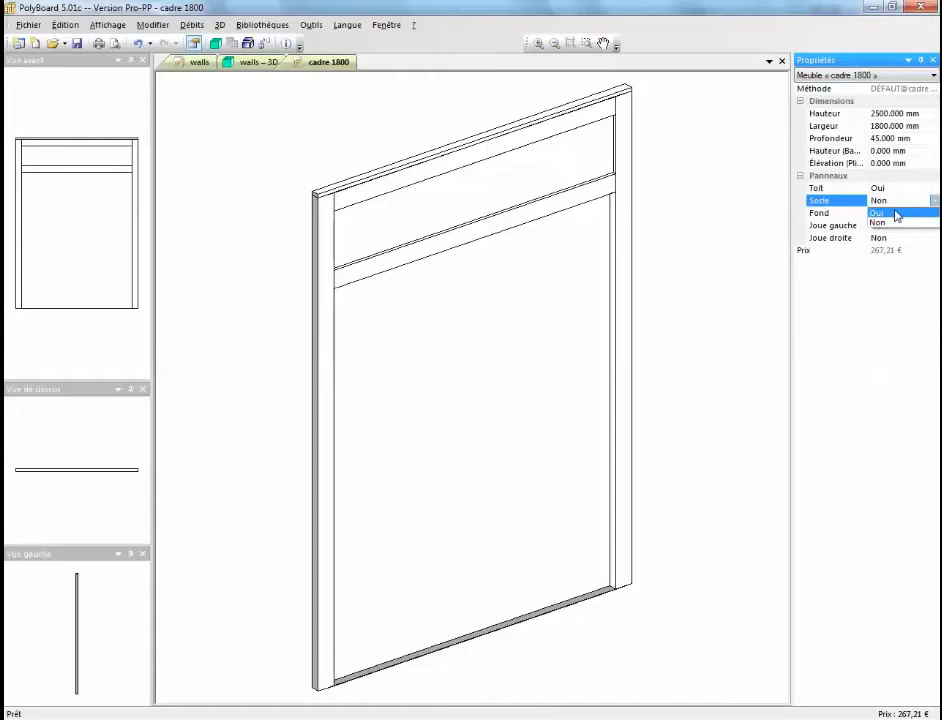
pyautogui.click(895, 190)
pyautogui.click(894, 189)
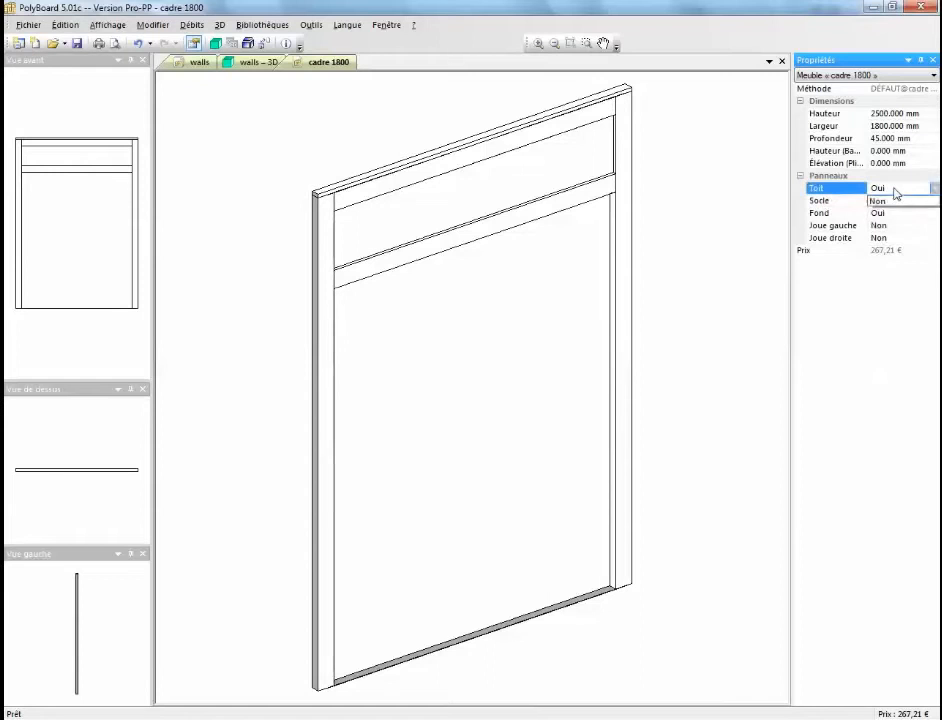
pyautogui.click(895, 211)
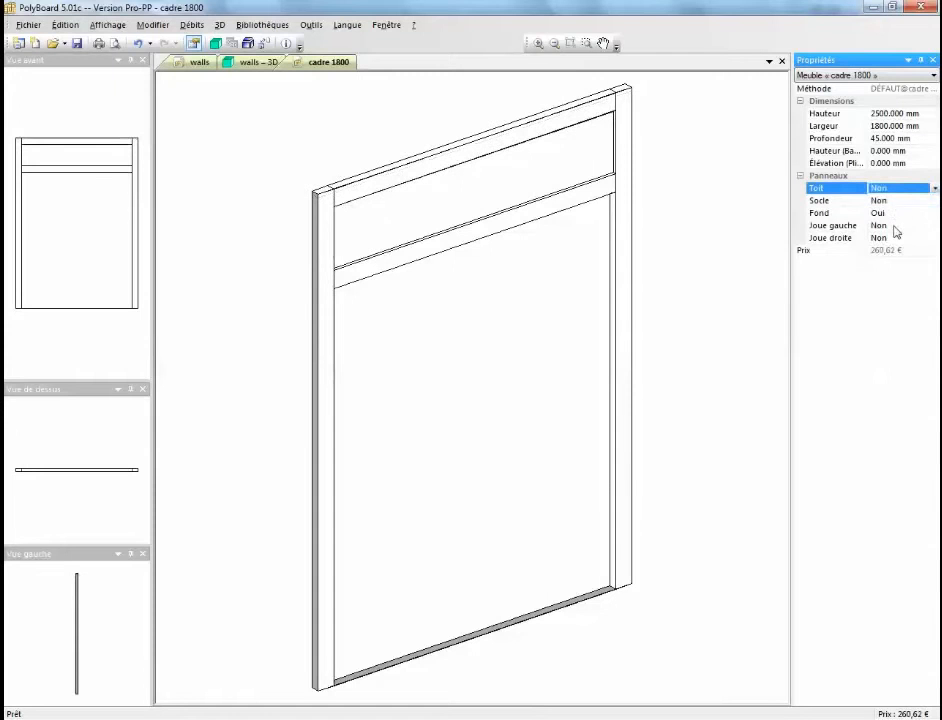
# - Add the left and right sides (Joue gauche, Joue droite) to the cadre 1800 model and remove its back (Fond)
pyautogui.click(894, 226)
pyautogui.click(895, 241)
pyautogui.click(894, 238)
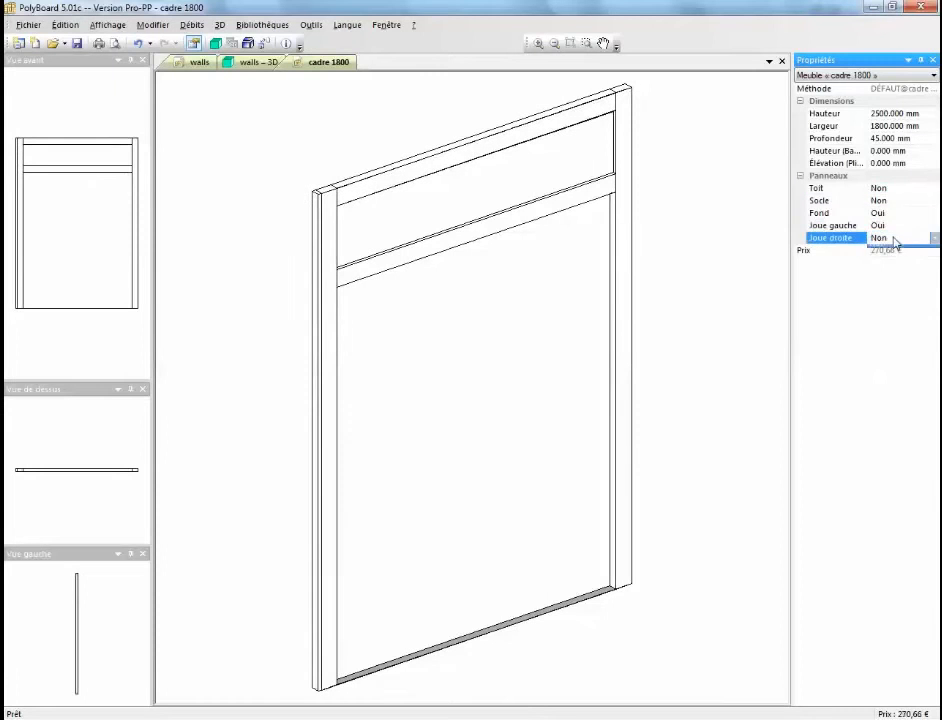
pyautogui.click(894, 251)
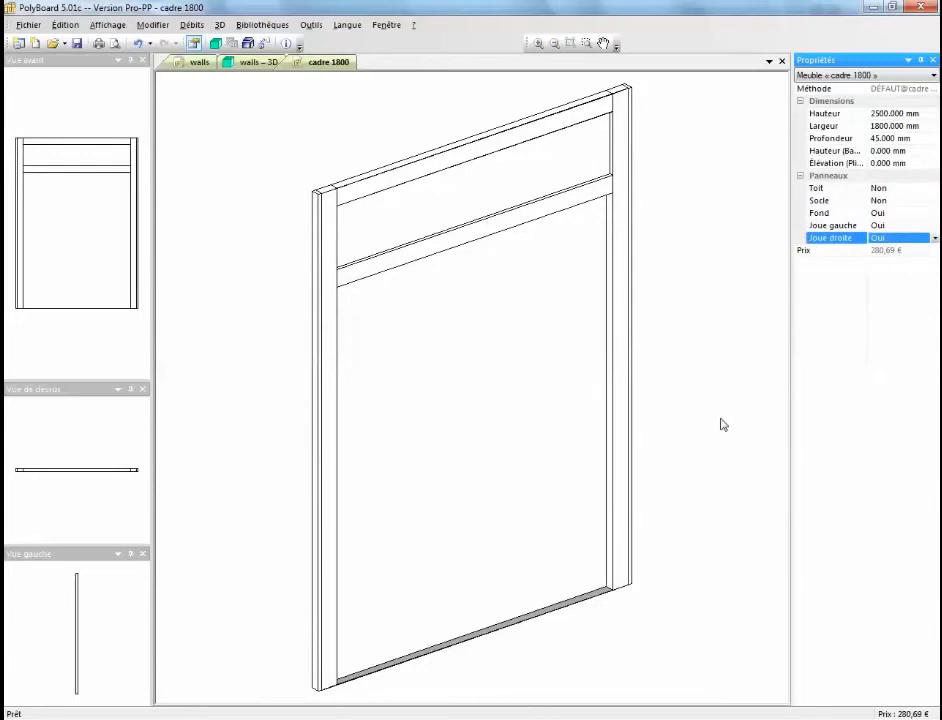
pyautogui.click(903, 214)
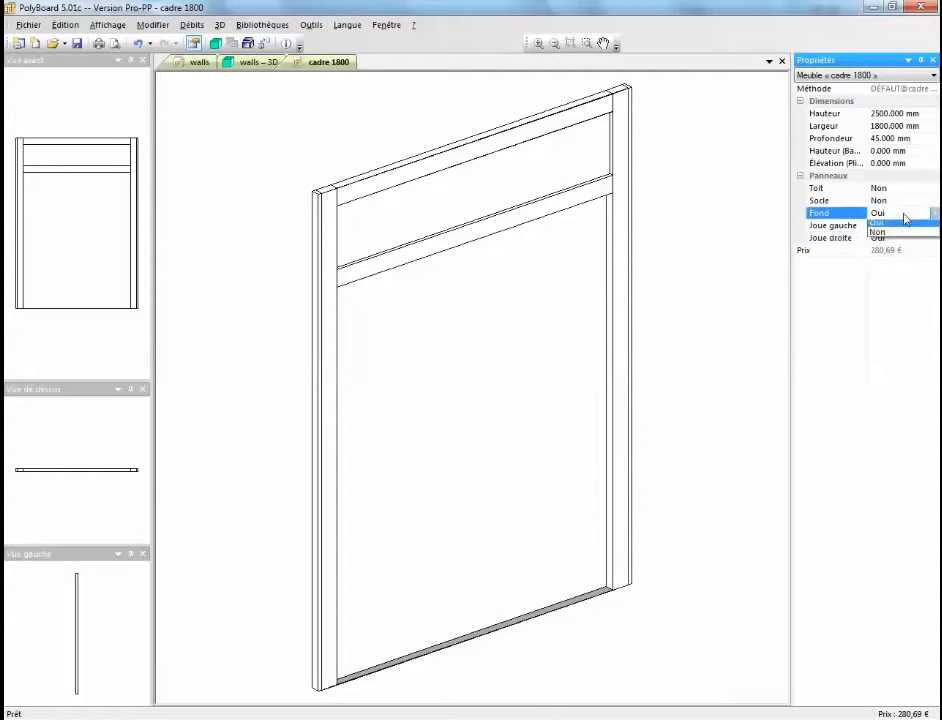
pyautogui.click(900, 236)
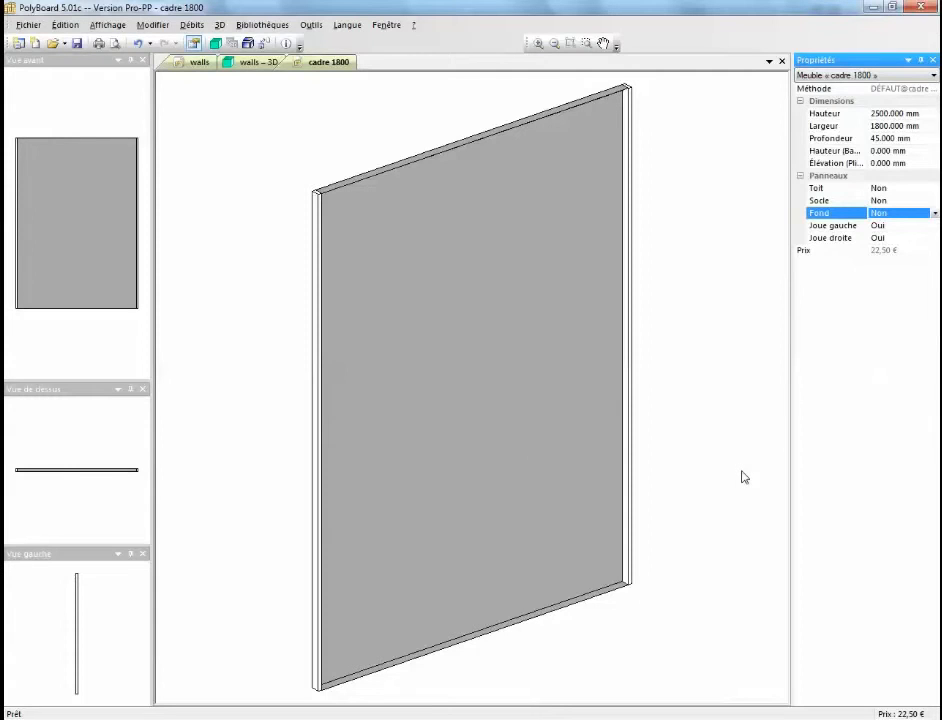
# - Set the material of both Joue droite and Joue gauche to zz-nil 45x90 and check the model in 3D
pyautogui.click(627, 105)
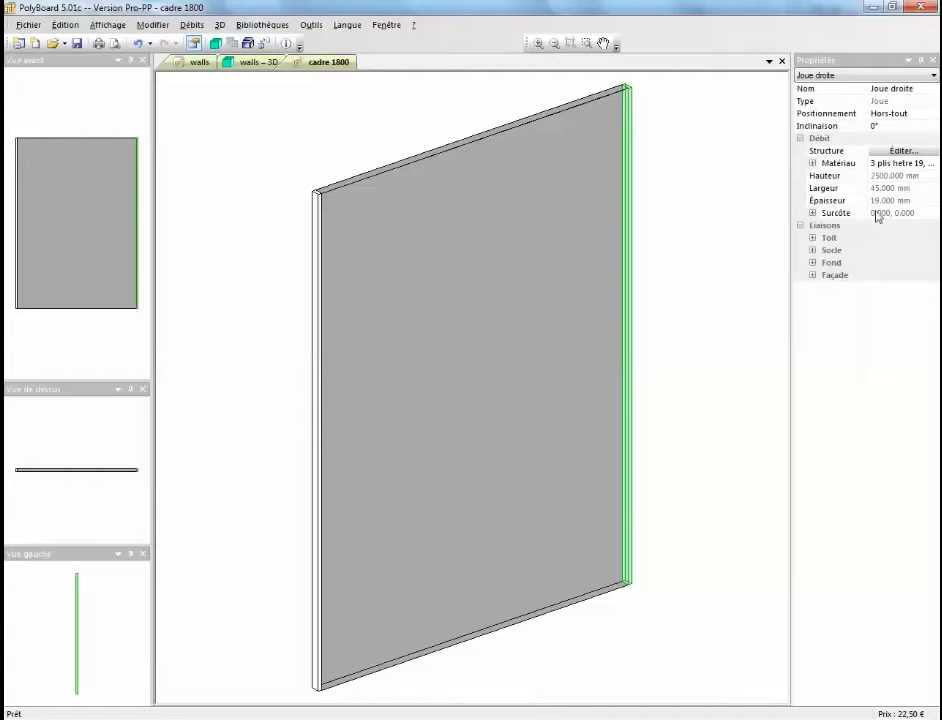
pyautogui.click(900, 162)
pyautogui.click(932, 162)
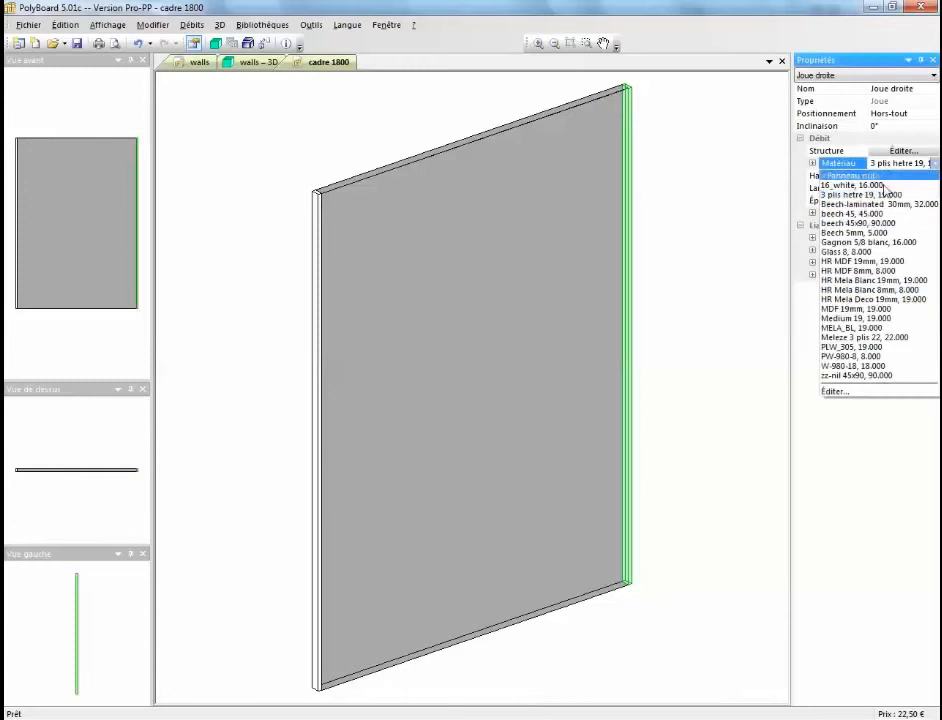
pyautogui.click(866, 376)
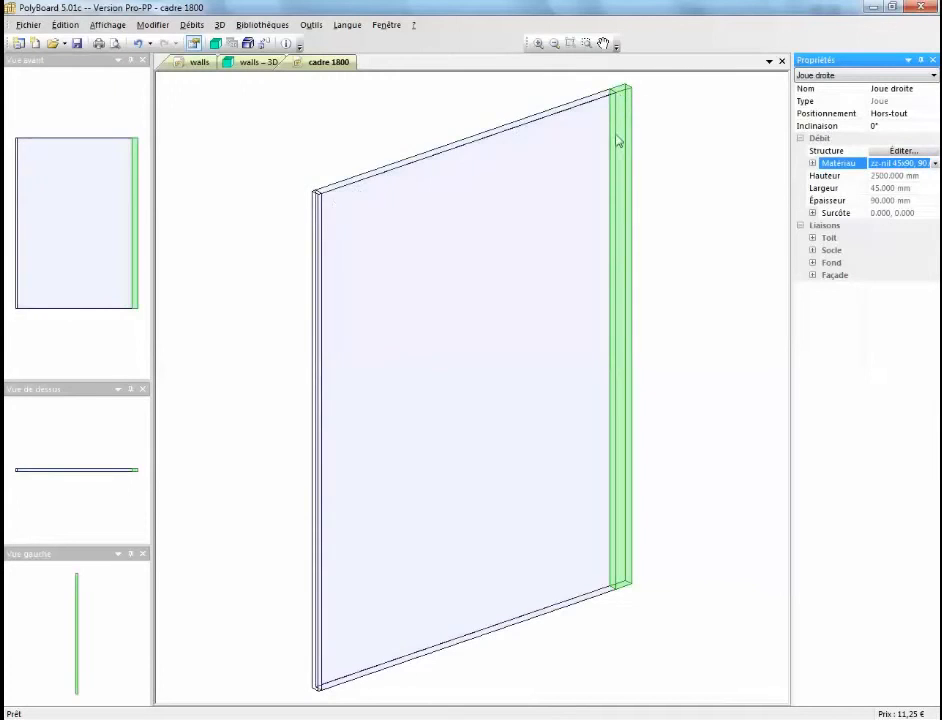
pyautogui.click(321, 212)
pyautogui.click(893, 163)
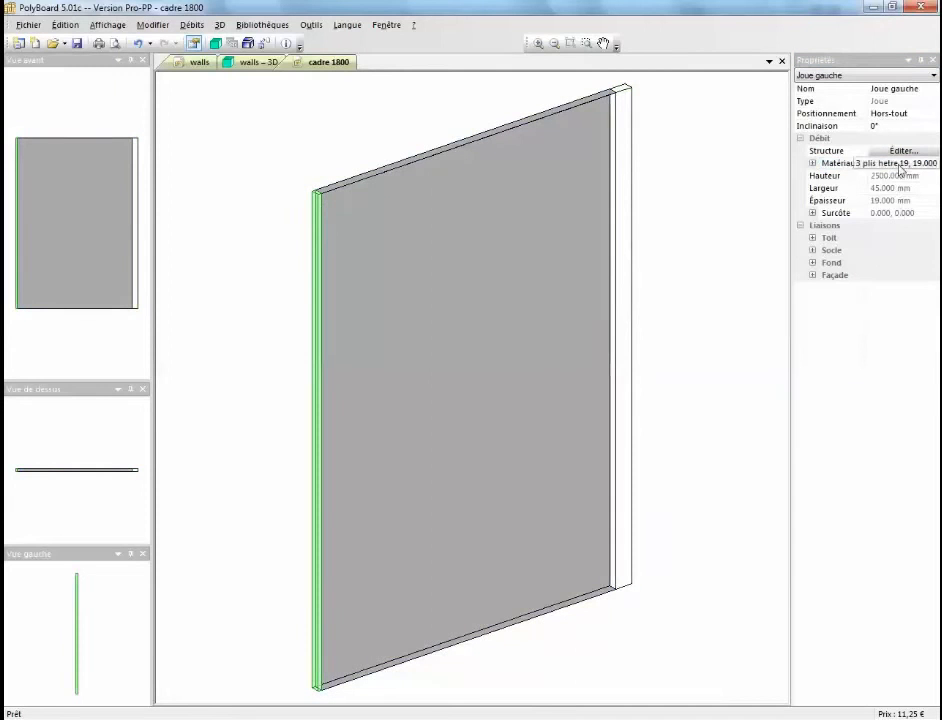
pyautogui.click(860, 375)
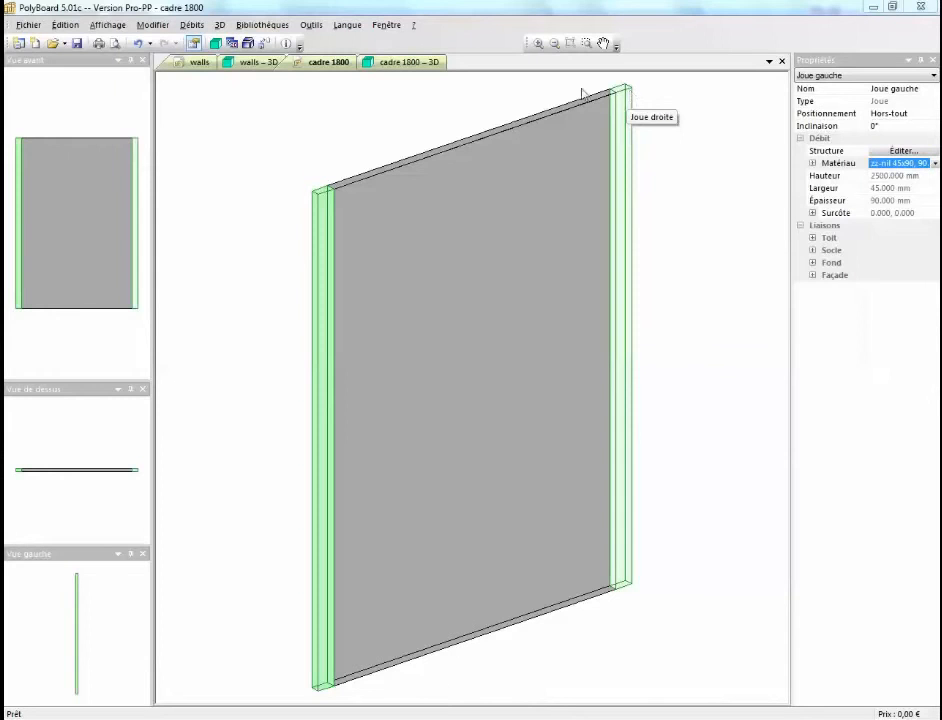
pyautogui.click(415, 63)
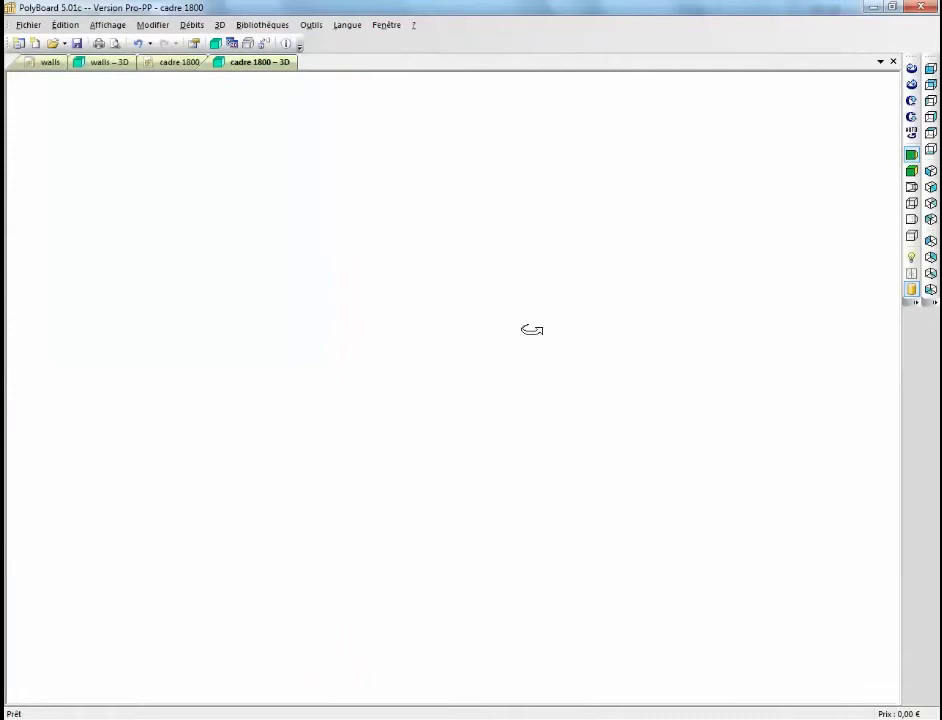
pyautogui.click(176, 64)
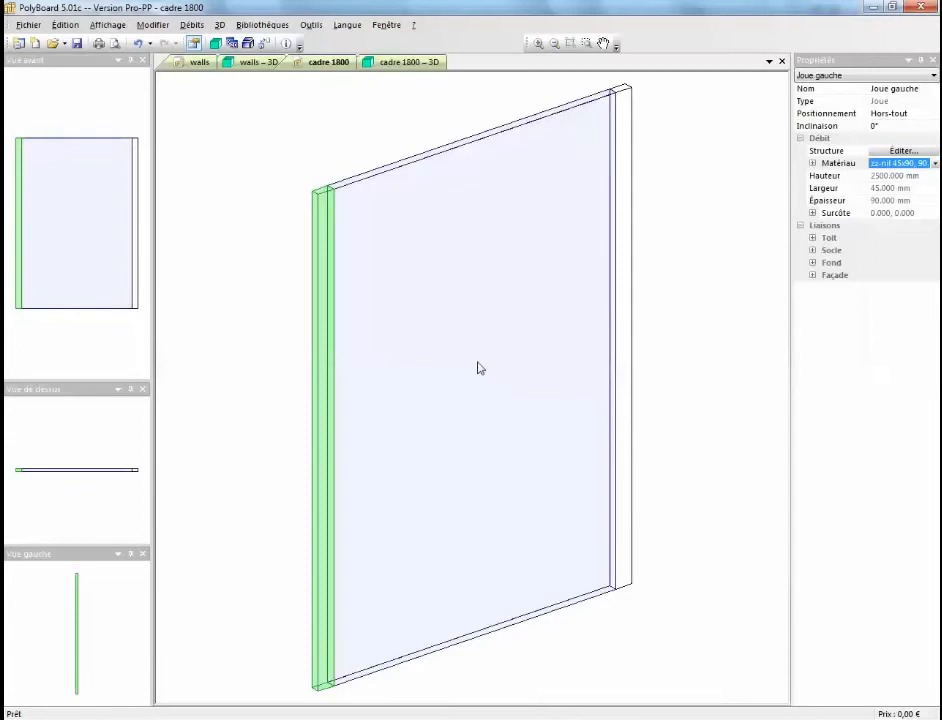
# - Add a double door (Porte double, Applique global) to the front of the cadre 1800 zone and test its opening in 3D
pyautogui.rightClick(478, 368)
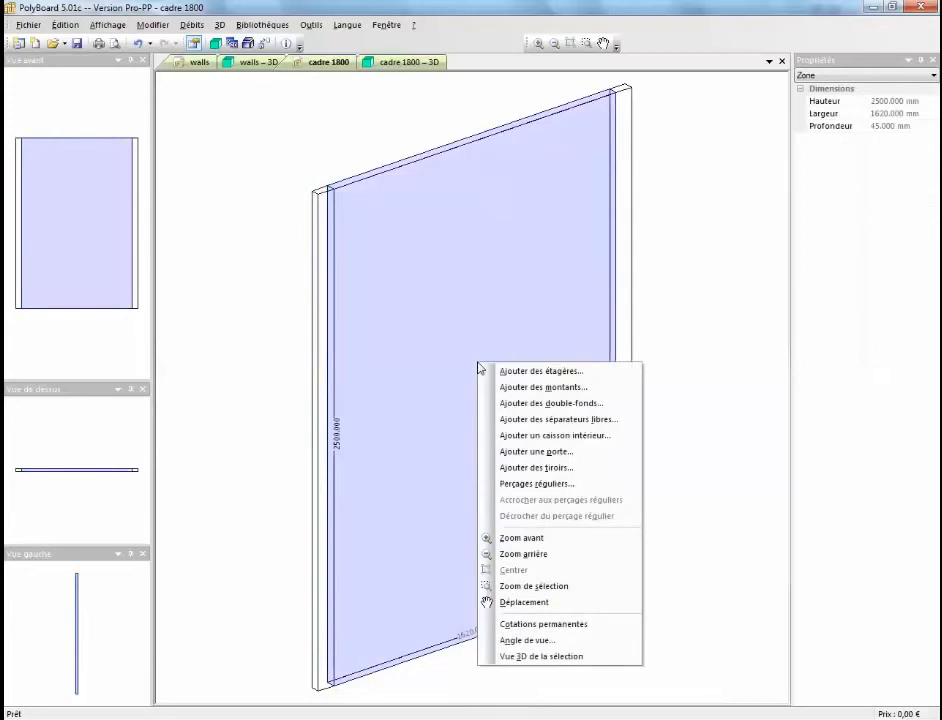
pyautogui.click(508, 452)
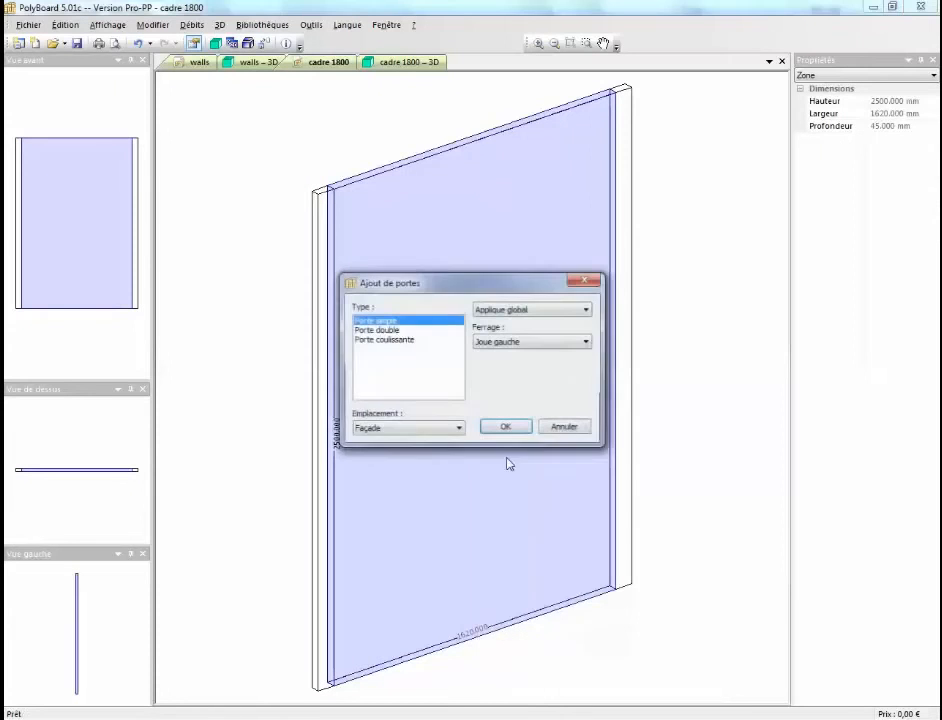
pyautogui.click(398, 330)
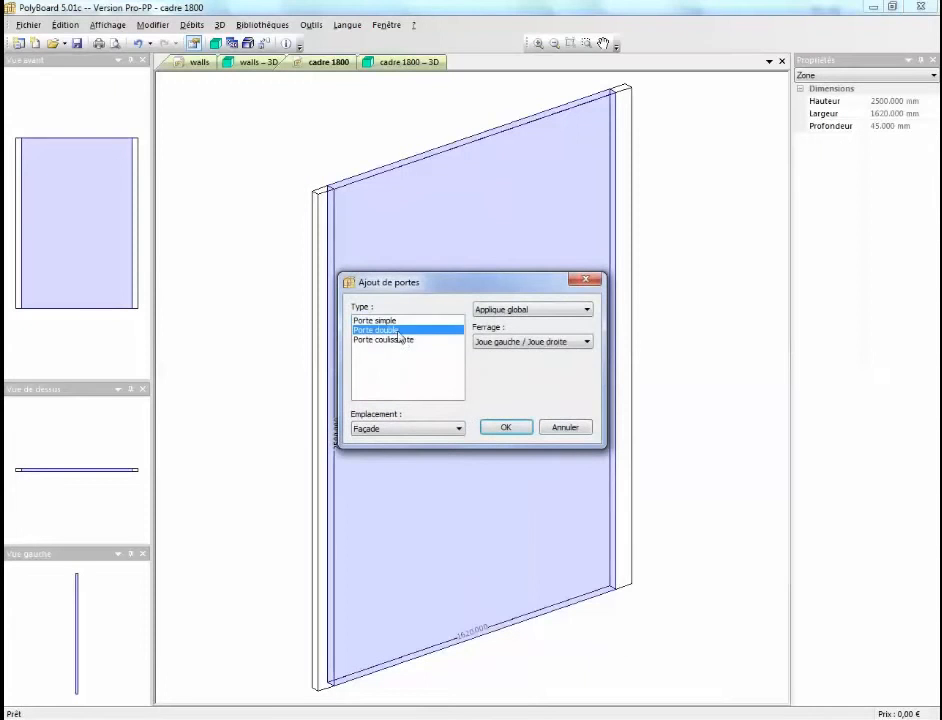
pyautogui.click(506, 427)
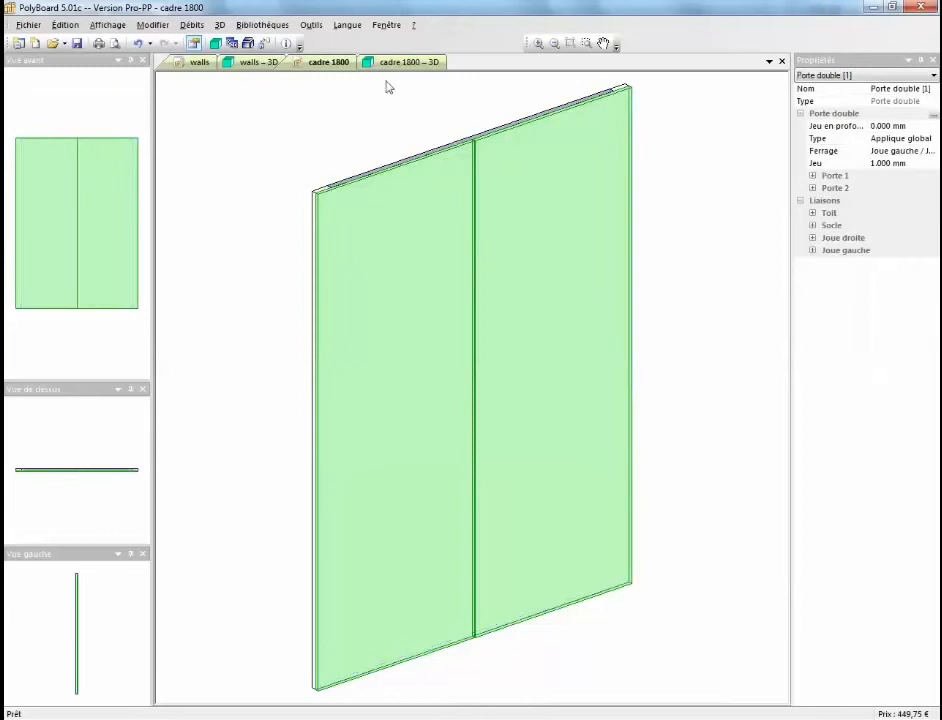
pyautogui.click(390, 62)
pyautogui.click(612, 525)
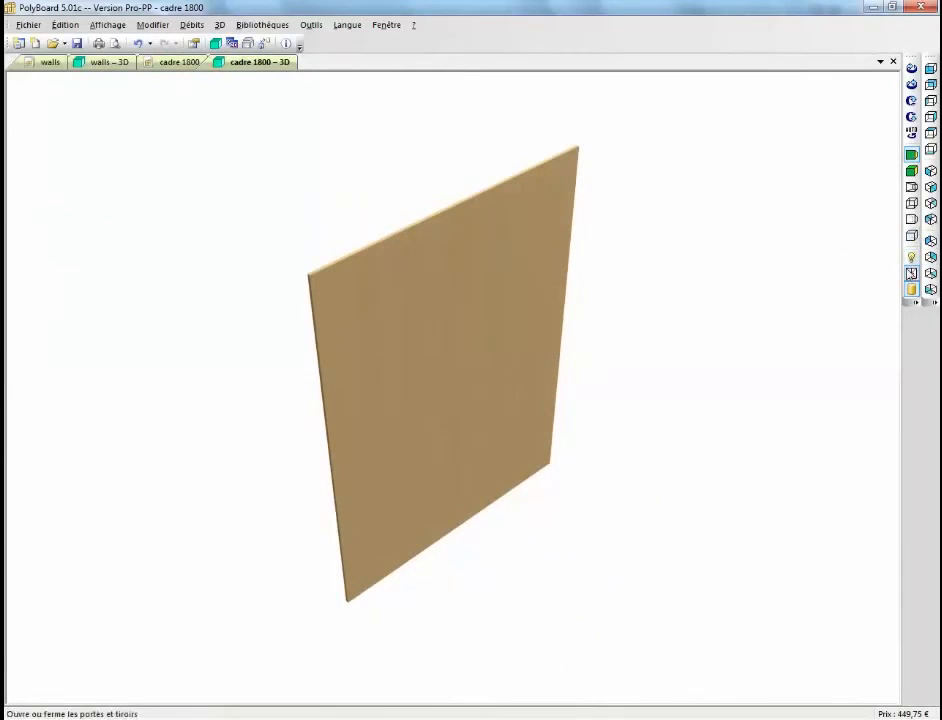
pyautogui.click(911, 273)
pyautogui.click(911, 273)
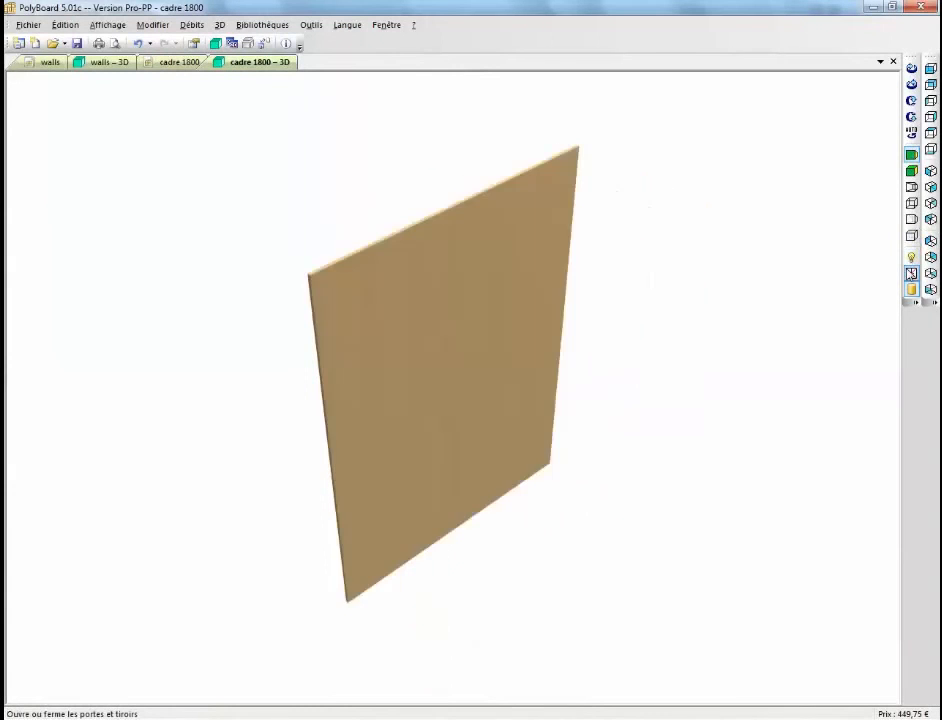
# - Change the double door's mounting type in the cadre 1800 model to Encastrer
pyautogui.click(182, 62)
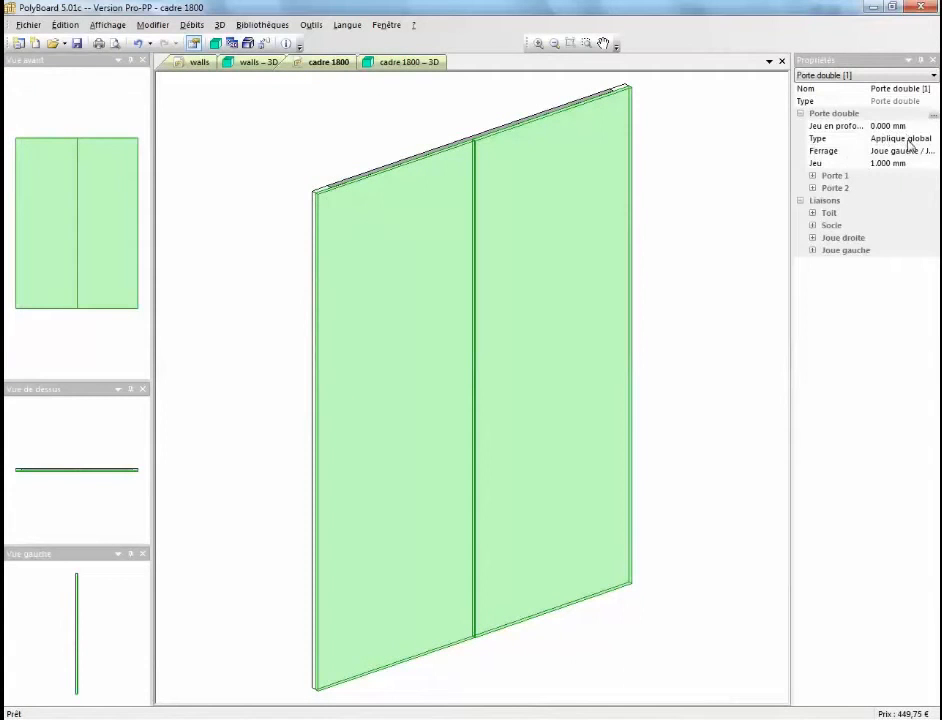
pyautogui.click(906, 138)
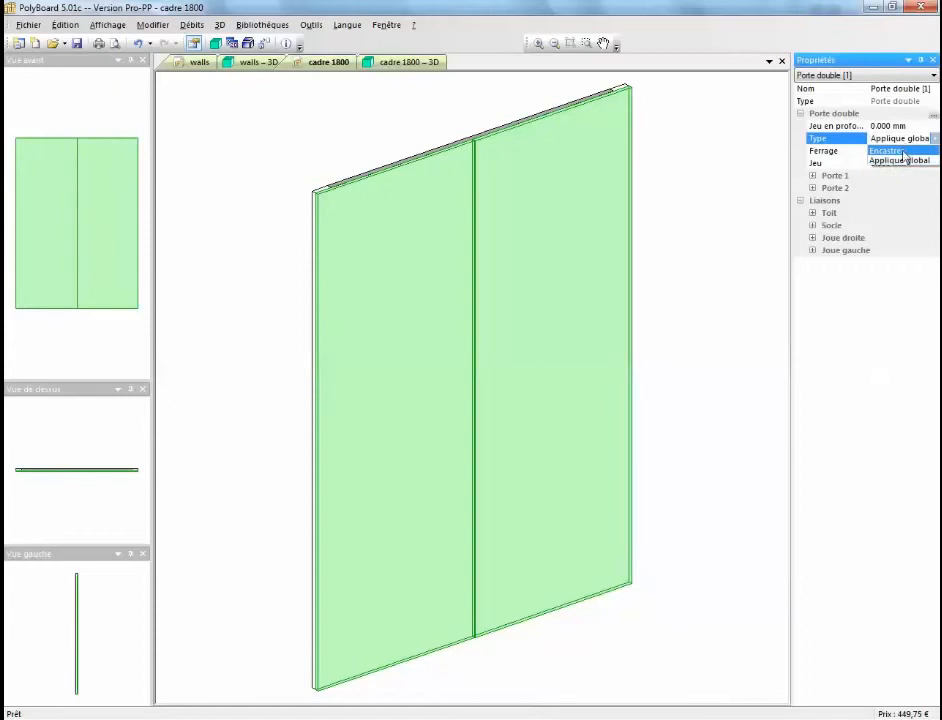
pyautogui.click(902, 152)
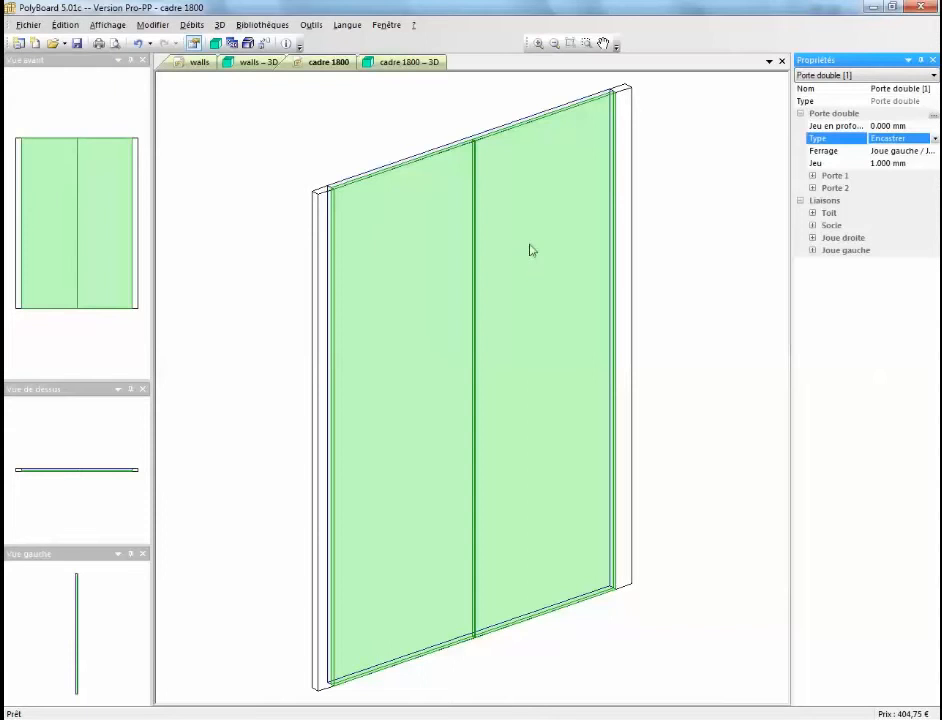
# - Open the panneau vitre 120[1] model from the walls project and copy the structure of its back (Fond)
pyautogui.click(196, 63)
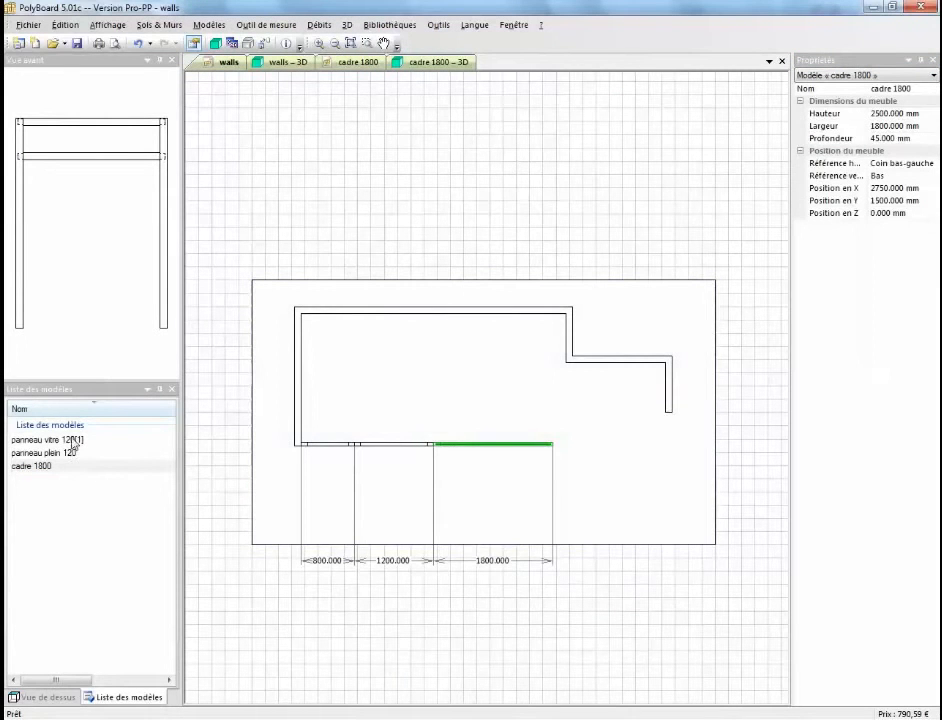
pyautogui.doubleClick(74, 441)
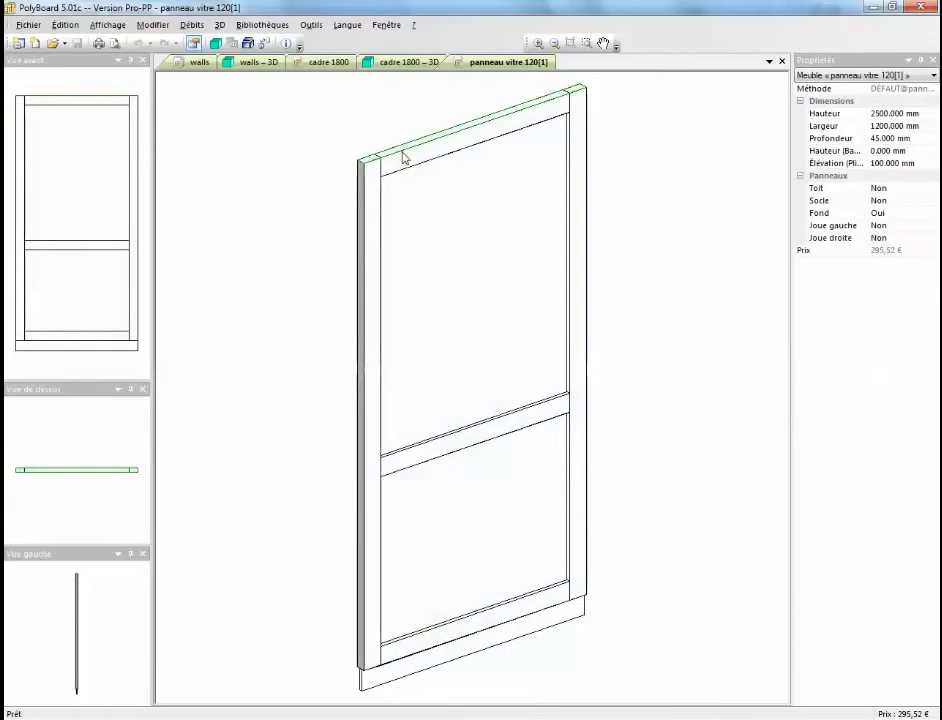
pyautogui.click(480, 145)
pyautogui.click(486, 143)
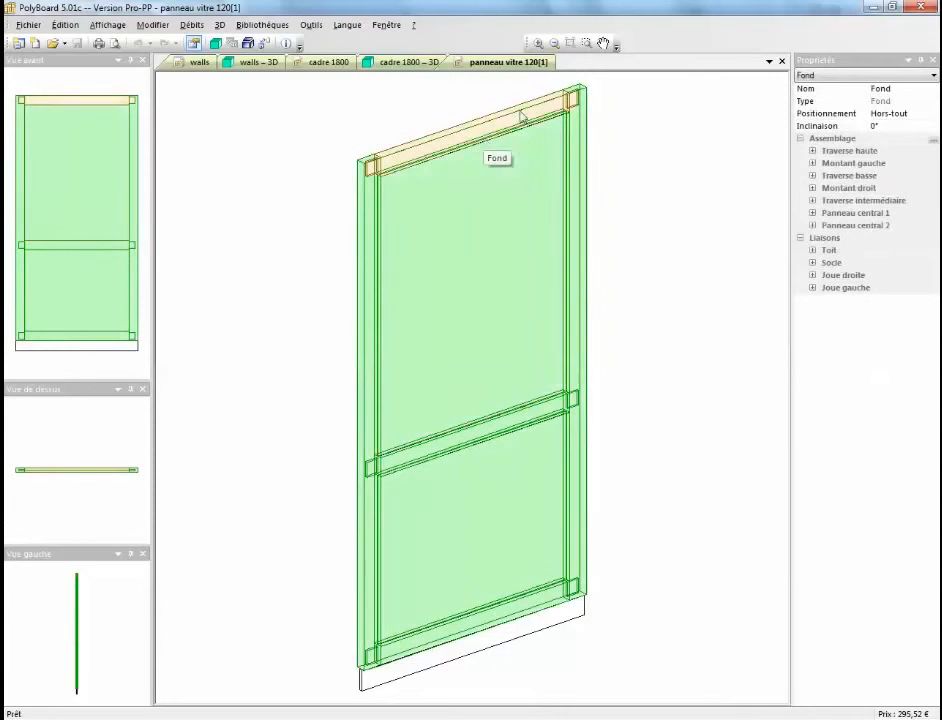
pyautogui.rightClick(556, 115)
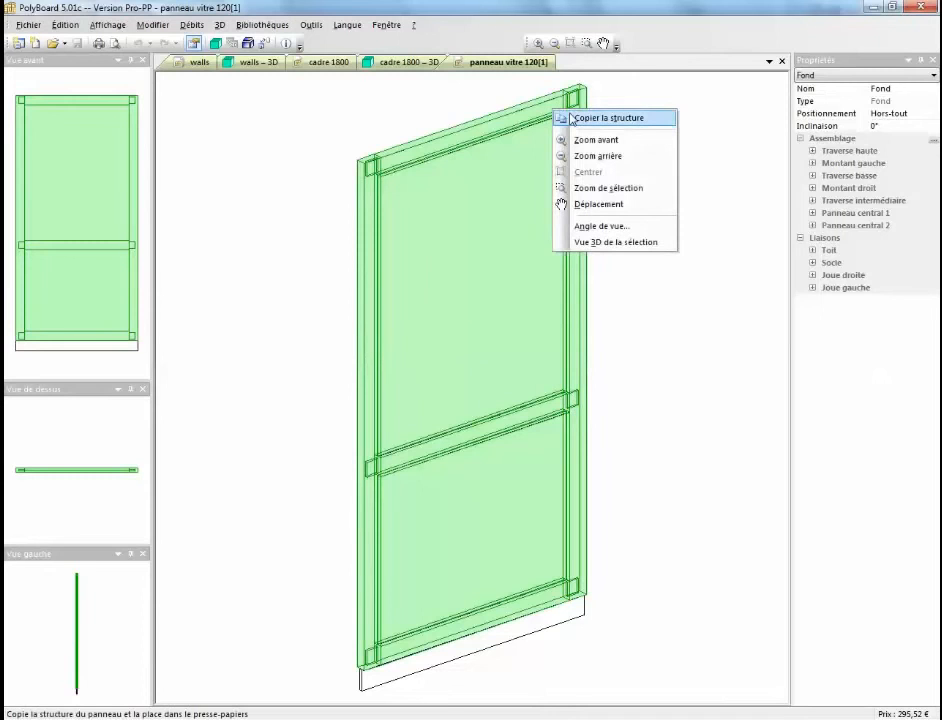
pyautogui.click(572, 120)
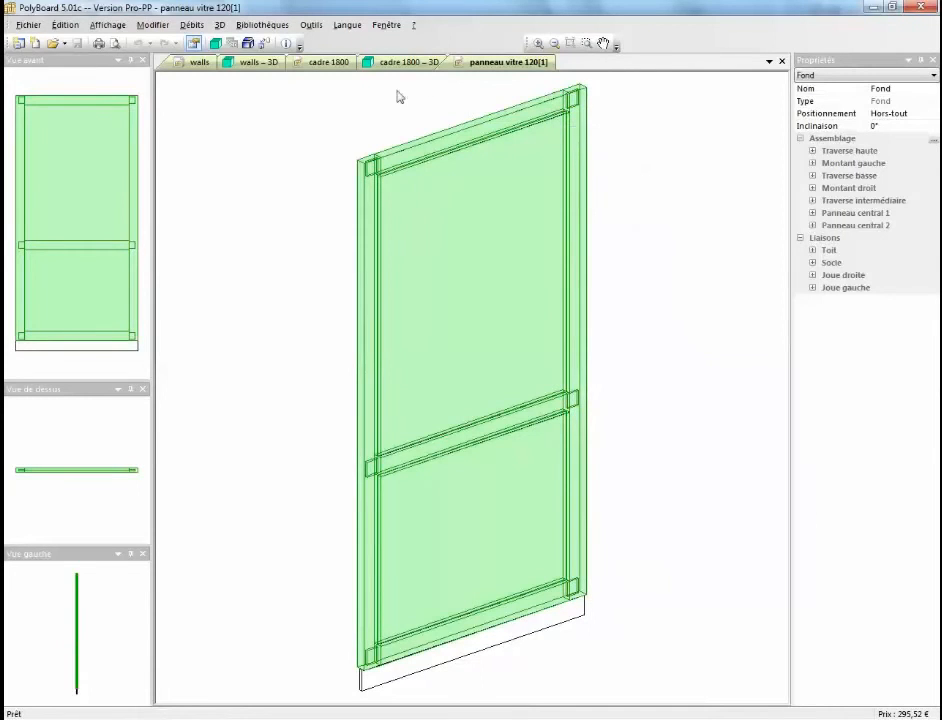
# - Paste the copied panel structure onto both Porte 1 and Porte 2 of the cadre 1800 double door
pyautogui.click(333, 63)
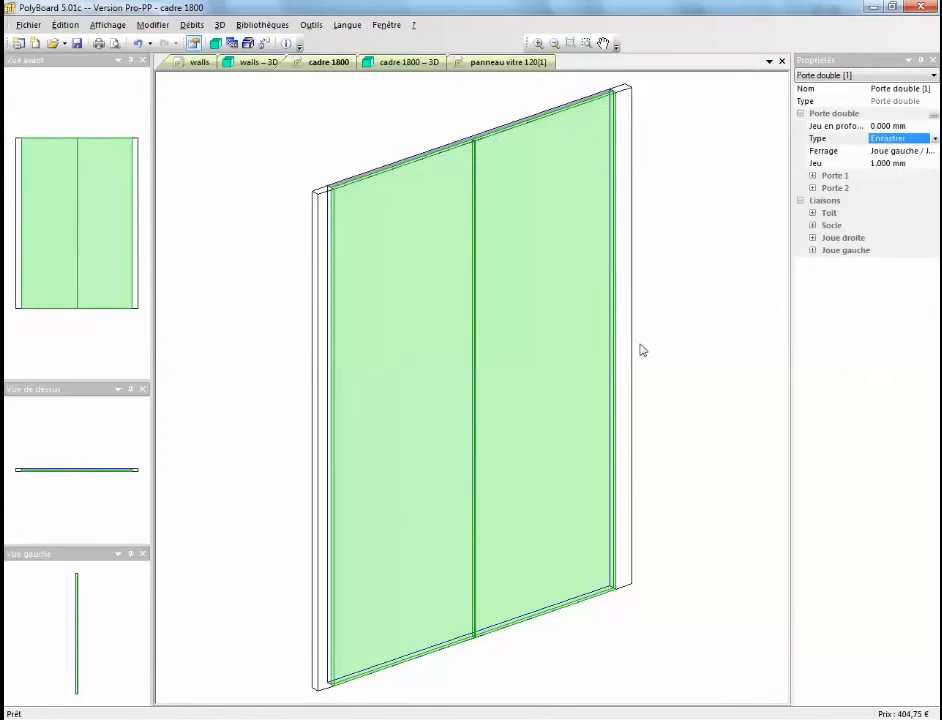
pyautogui.click(834, 176)
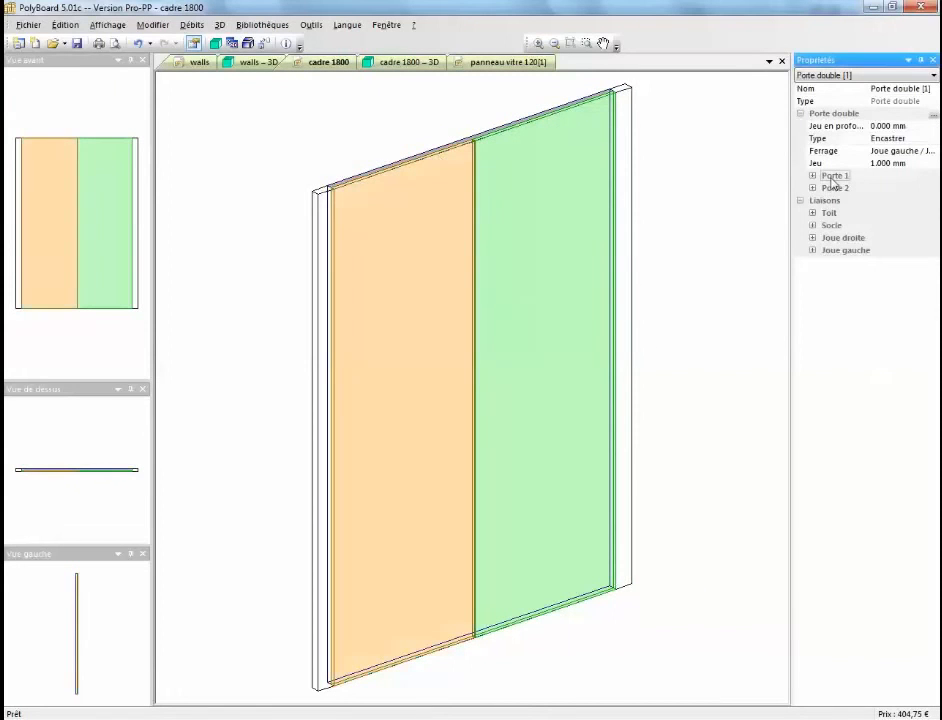
pyautogui.rightClick(457, 220)
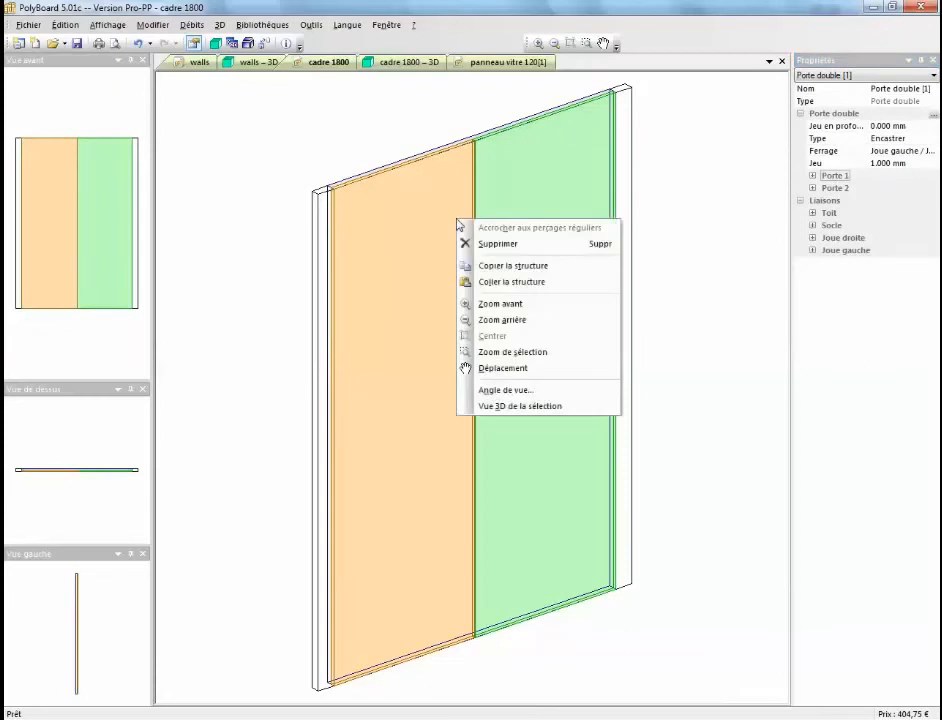
pyautogui.click(501, 286)
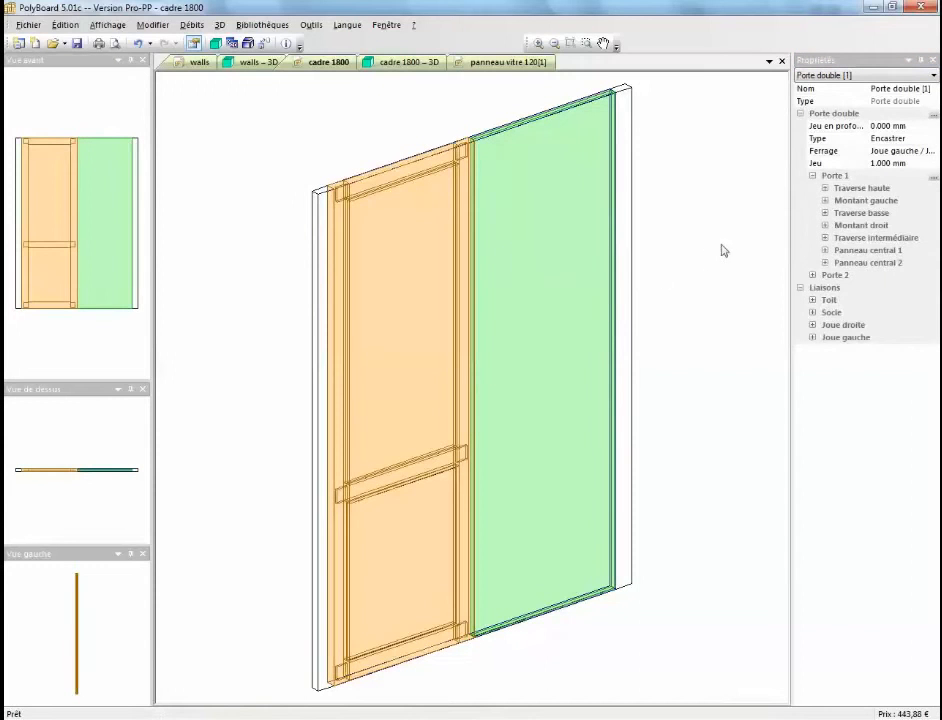
pyautogui.click(835, 275)
pyautogui.rightClick(544, 214)
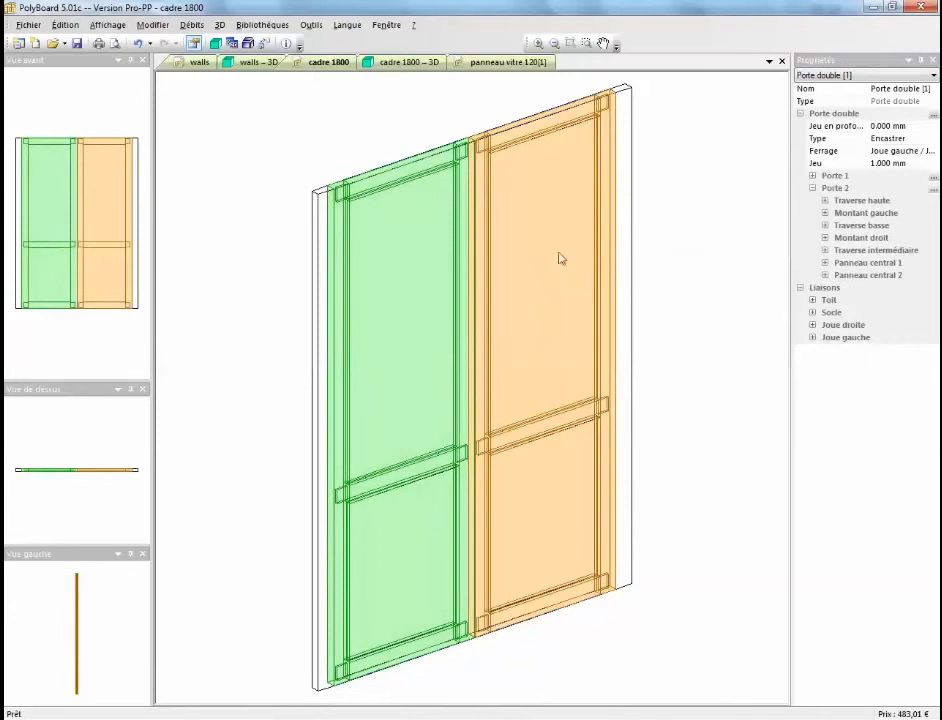
# - Close the panneau vitre 120[1] model and inspect the cadre 1800 doors in 3D, opening and closing them
pyautogui.click(504, 65)
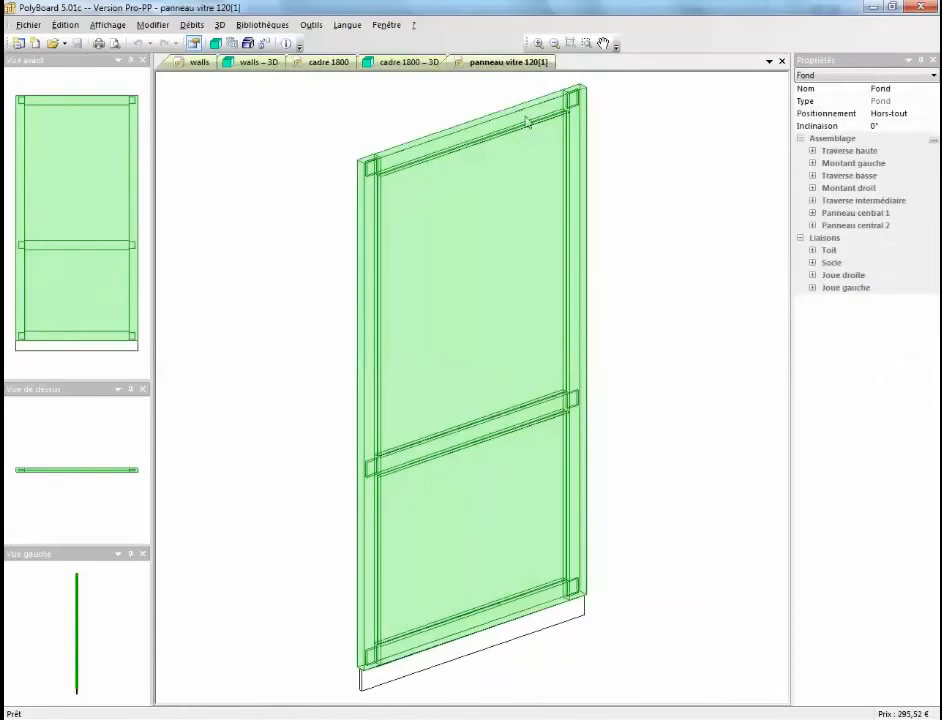
pyautogui.click(782, 62)
pyautogui.click(408, 62)
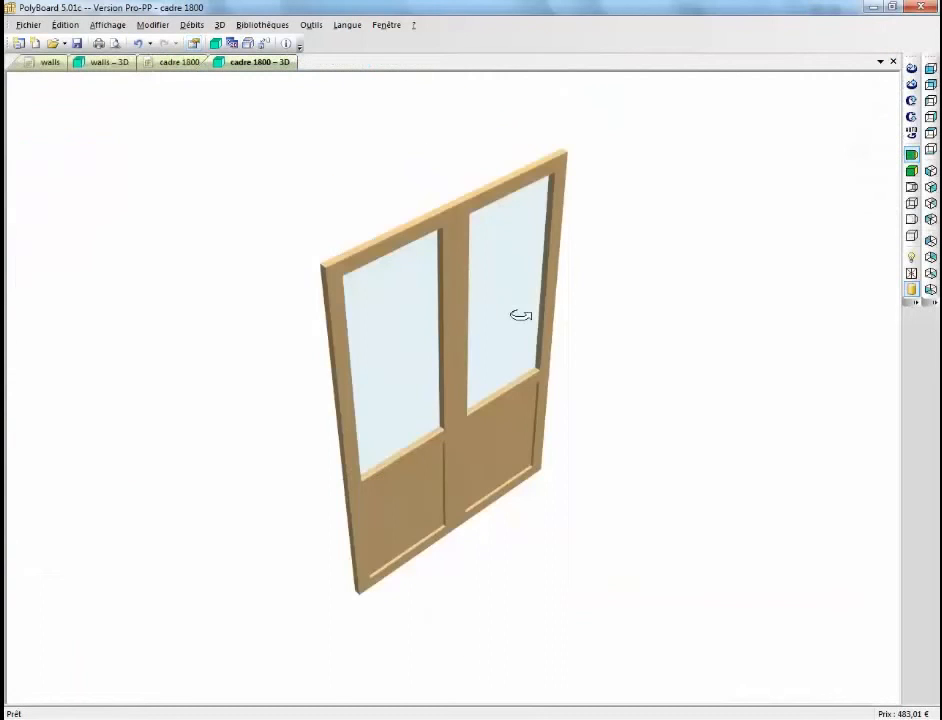
pyautogui.moveTo(639, 348); pyautogui.dragTo(602, 291)
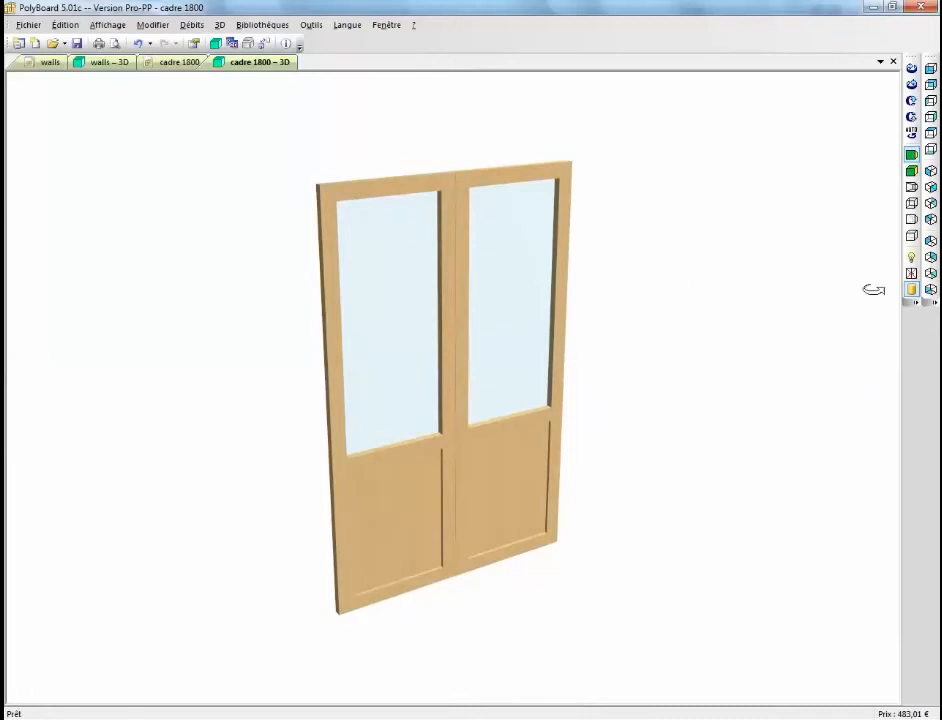
pyautogui.click(911, 274)
pyautogui.click(911, 274)
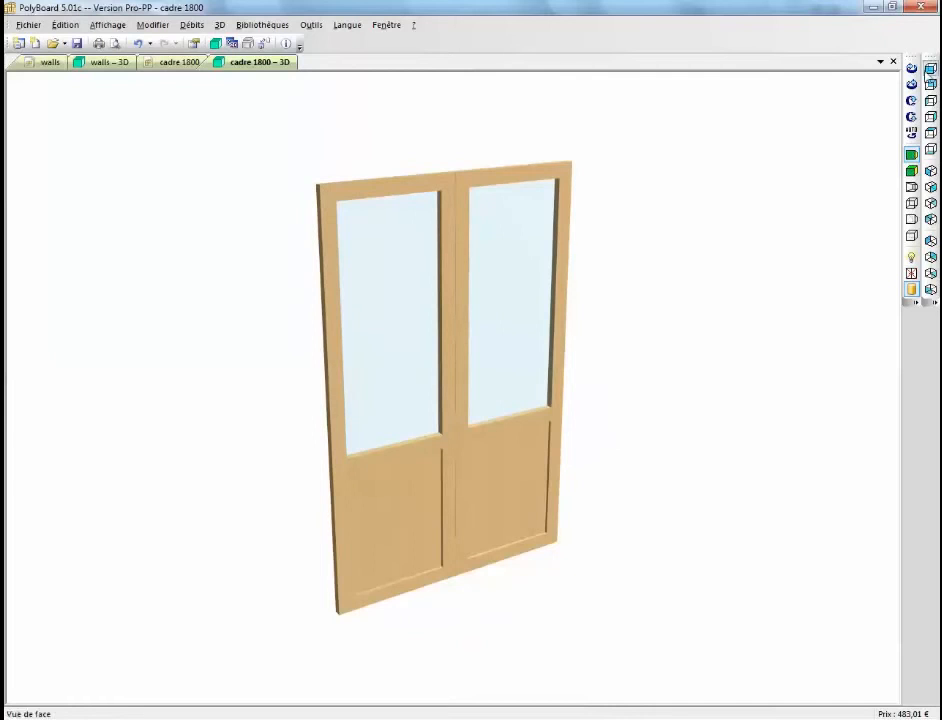
# - Close the cadre 1800 views and save the modified furniture as a new model named 2 portes 1800
pyautogui.click(893, 61)
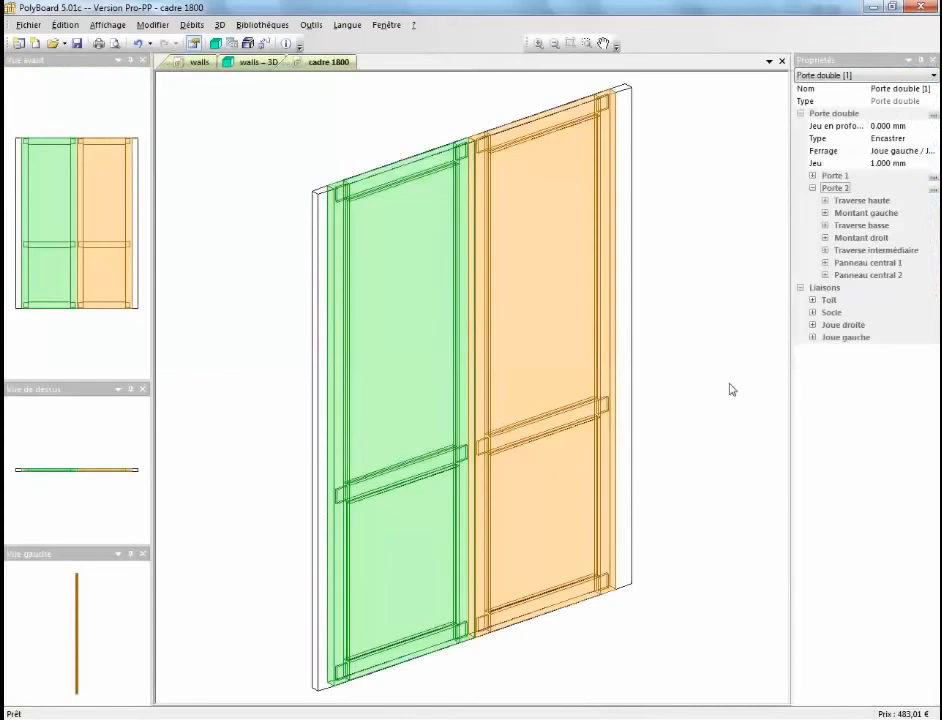
pyautogui.click(782, 62)
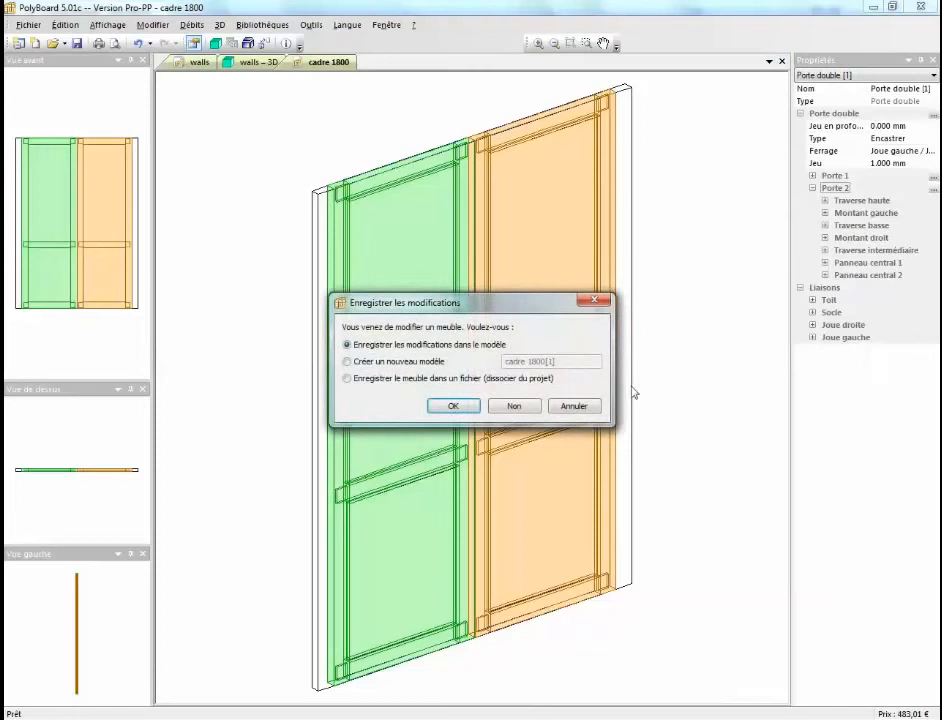
pyautogui.click(347, 361)
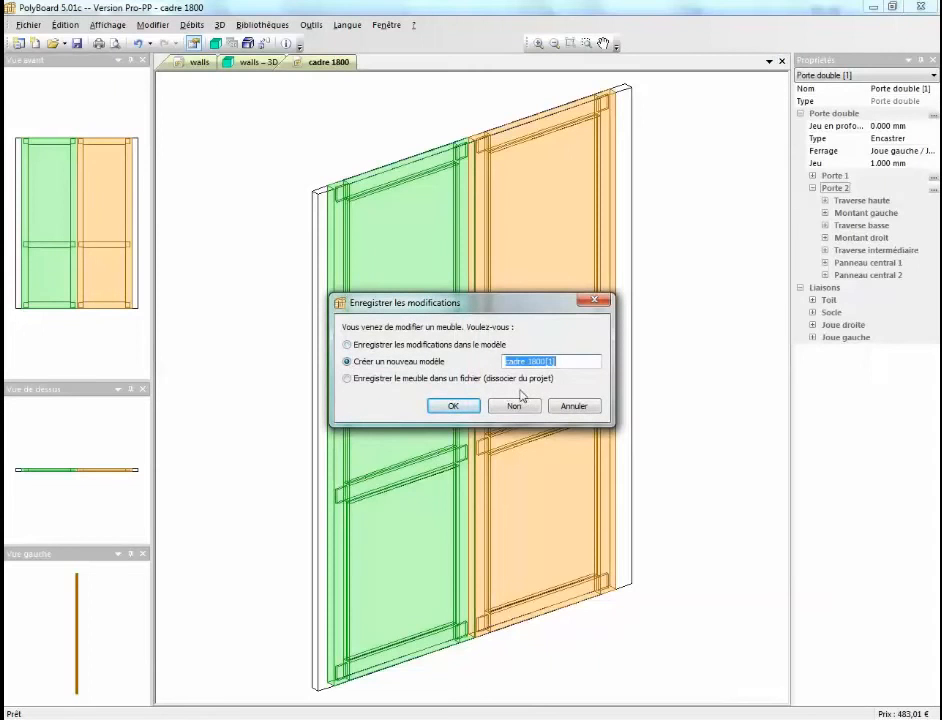
pyautogui.write('portes')
pyautogui.click(463, 411)
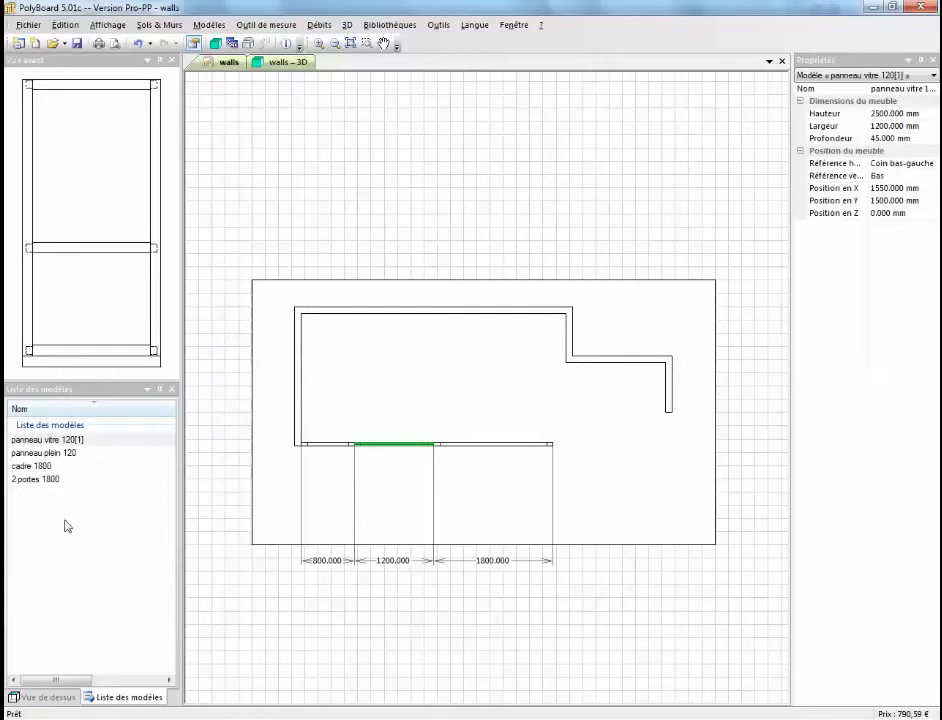
# - Place the 2 portes 1800 model at the 1800 mm frame in the walls plan and test its doors in the 3D room
pyautogui.click(49, 478)
pyautogui.moveTo(90, 486); pyautogui.dragTo(563, 505)
pyautogui.click(300, 65)
pyautogui.scroll(3, 547, 383)
pyautogui.moveTo(547, 383); pyautogui.dragTo(545, 368)
pyautogui.moveTo(545, 368); pyautogui.dragTo(403, 367, button='middle')
pyautogui.scroll(-2, 402, 368)
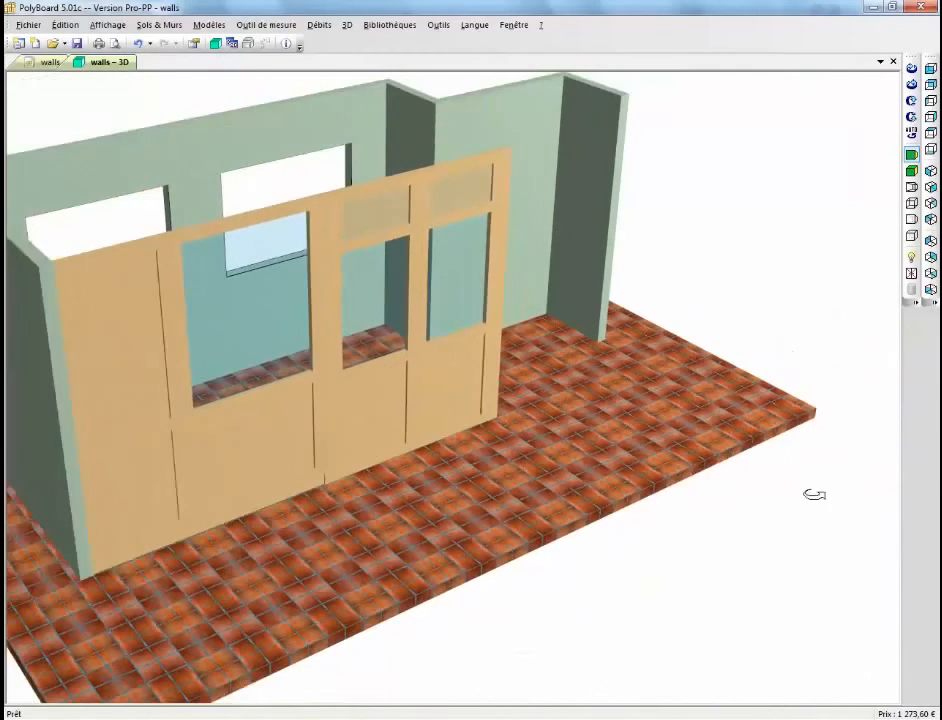
pyautogui.click(911, 273)
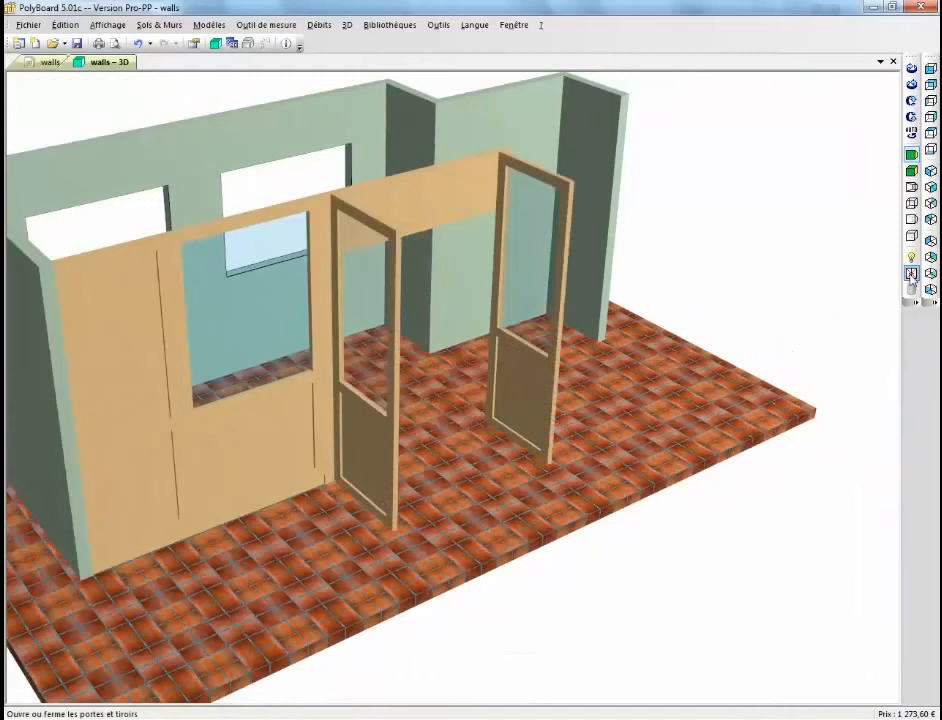
pyautogui.click(911, 273)
pyautogui.click(911, 273)
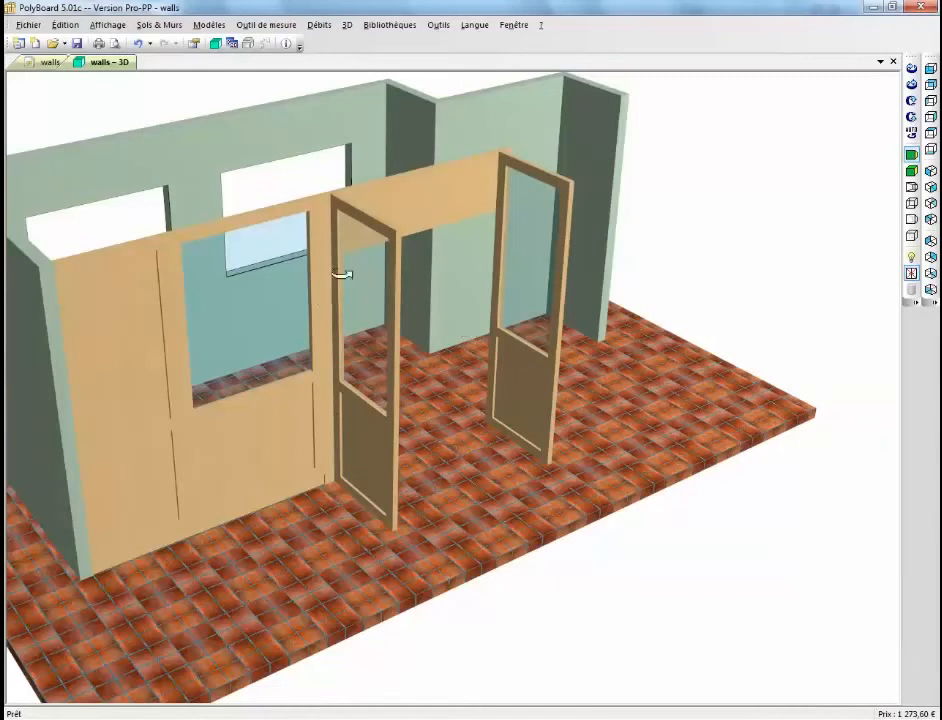
# - Open the 2 portes 1800 model from the walls plan, set its height to 2000 mm, and save the change in the model
pyautogui.click(27, 61)
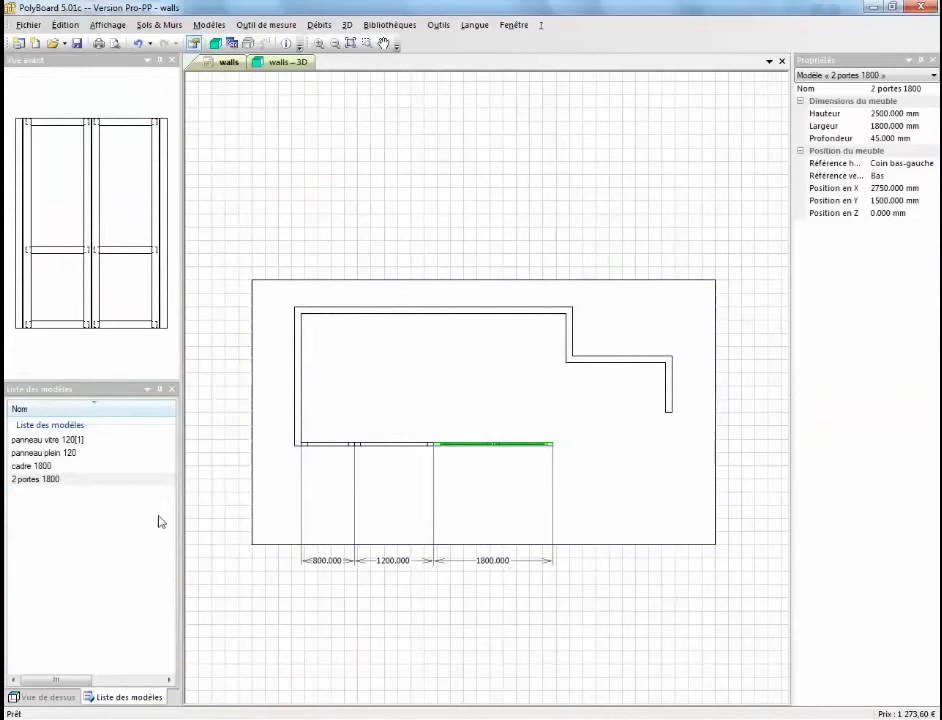
pyautogui.doubleClick(73, 481)
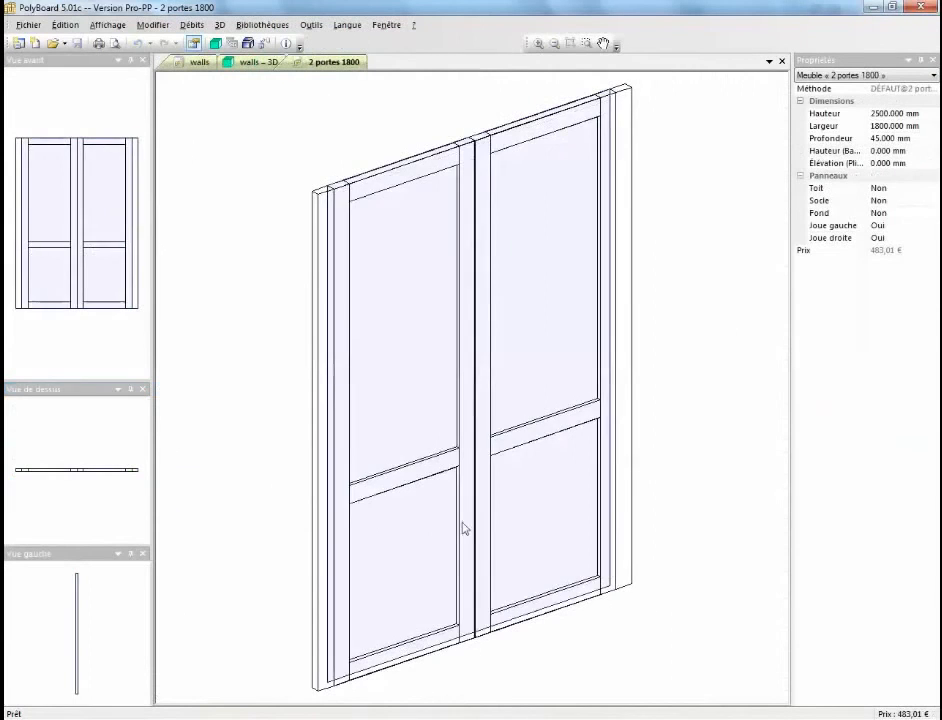
pyautogui.click(912, 113)
pyautogui.click(931, 113)
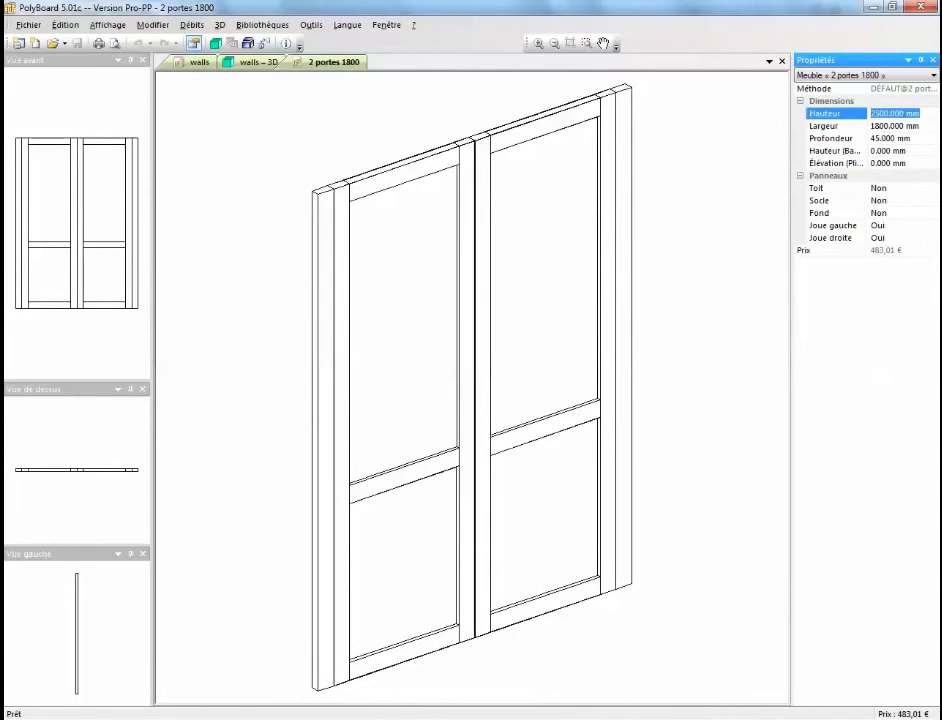
pyautogui.write('2000')
pyautogui.press('Return')
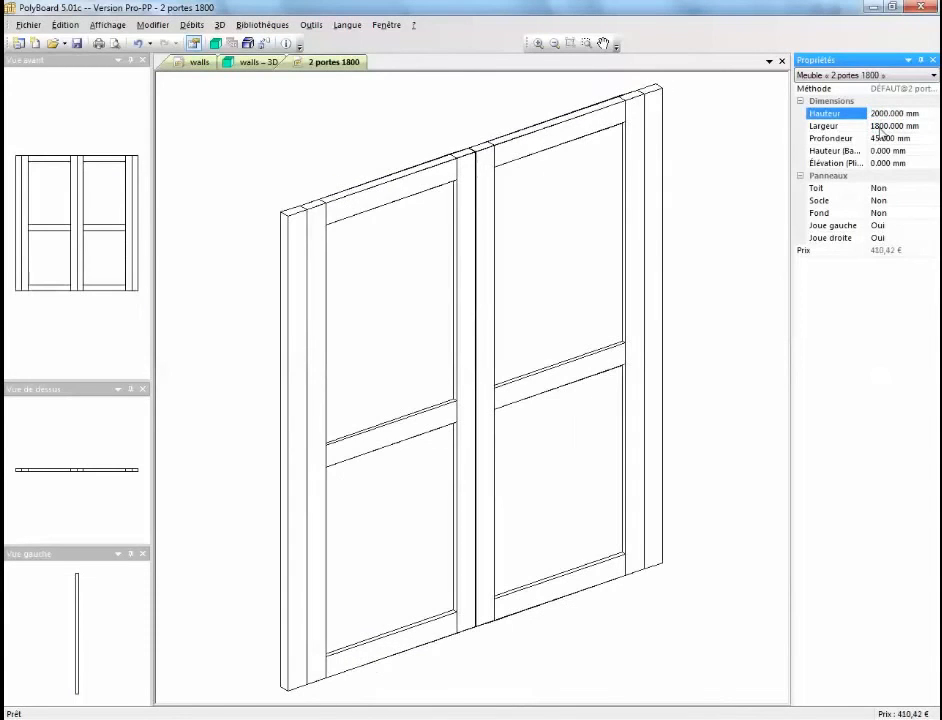
pyautogui.click(782, 61)
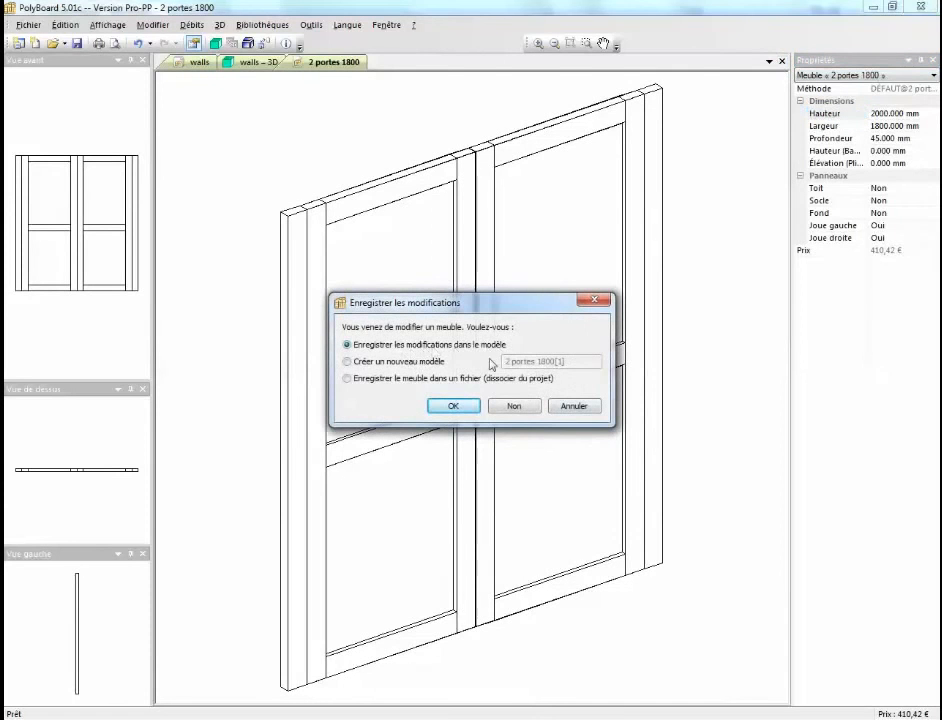
pyautogui.click(456, 408)
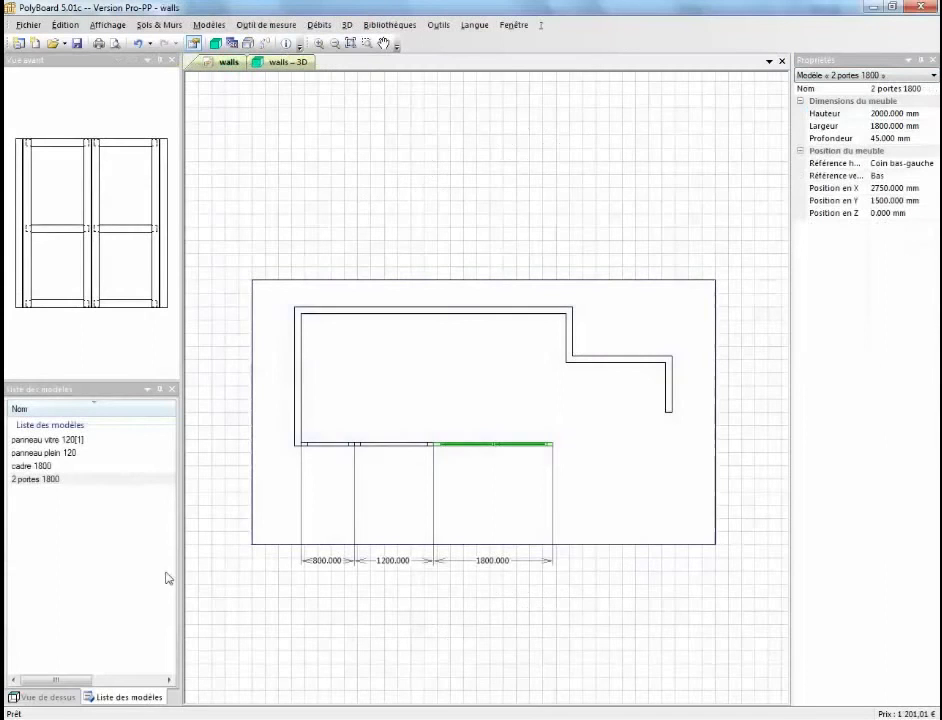
# - Inspect the double door in the 3D room, opening and closing its doors
pyautogui.click(287, 63)
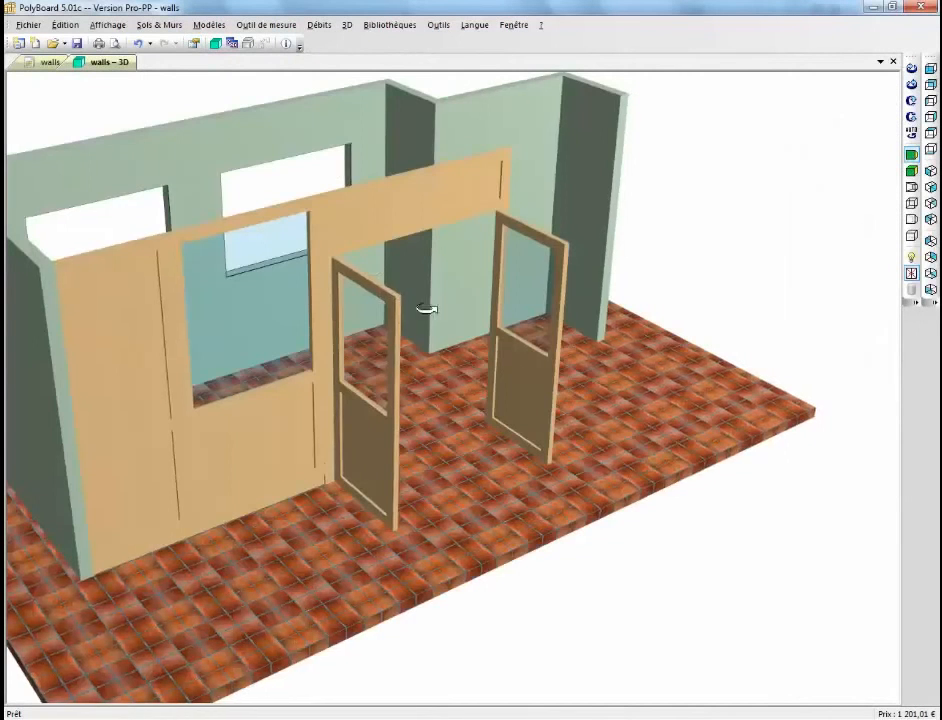
pyautogui.moveTo(427, 309); pyautogui.dragTo(492, 336)
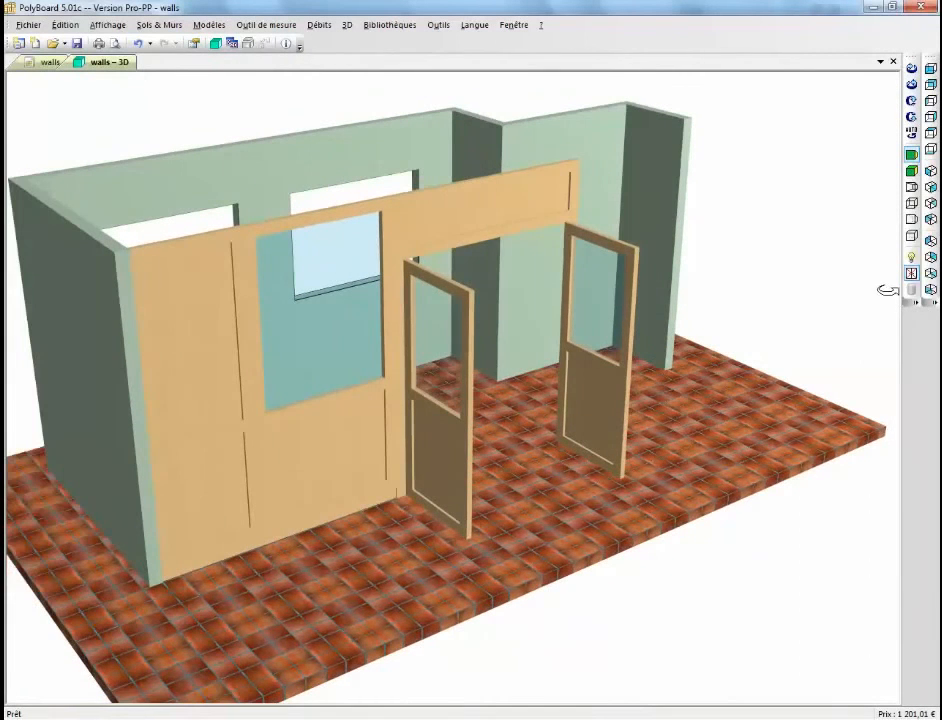
pyautogui.click(911, 273)
pyautogui.click(911, 274)
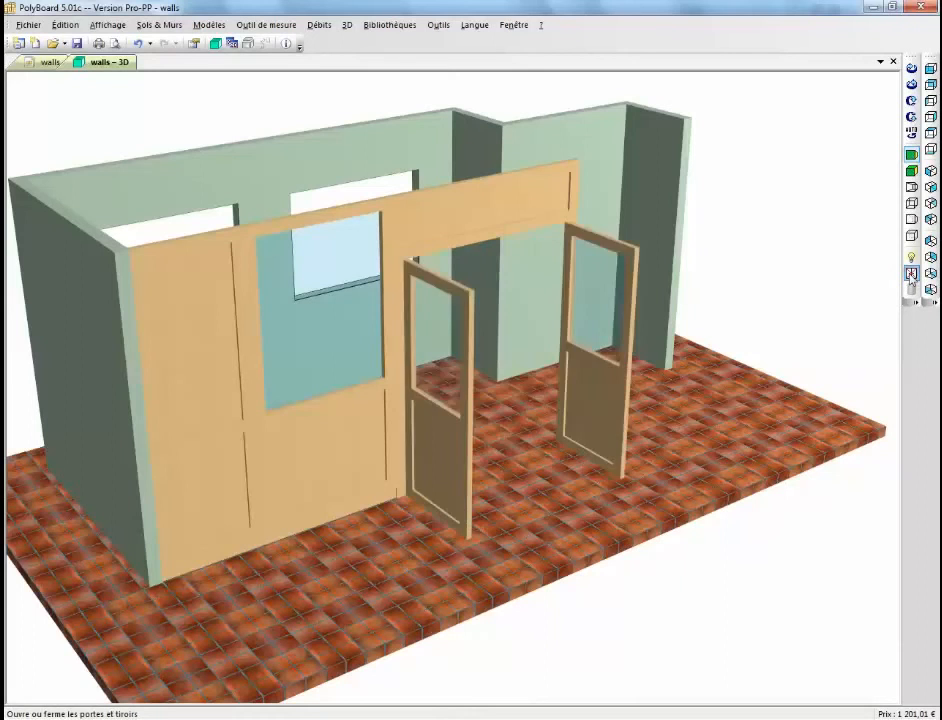
pyautogui.click(911, 273)
pyautogui.click(911, 273)
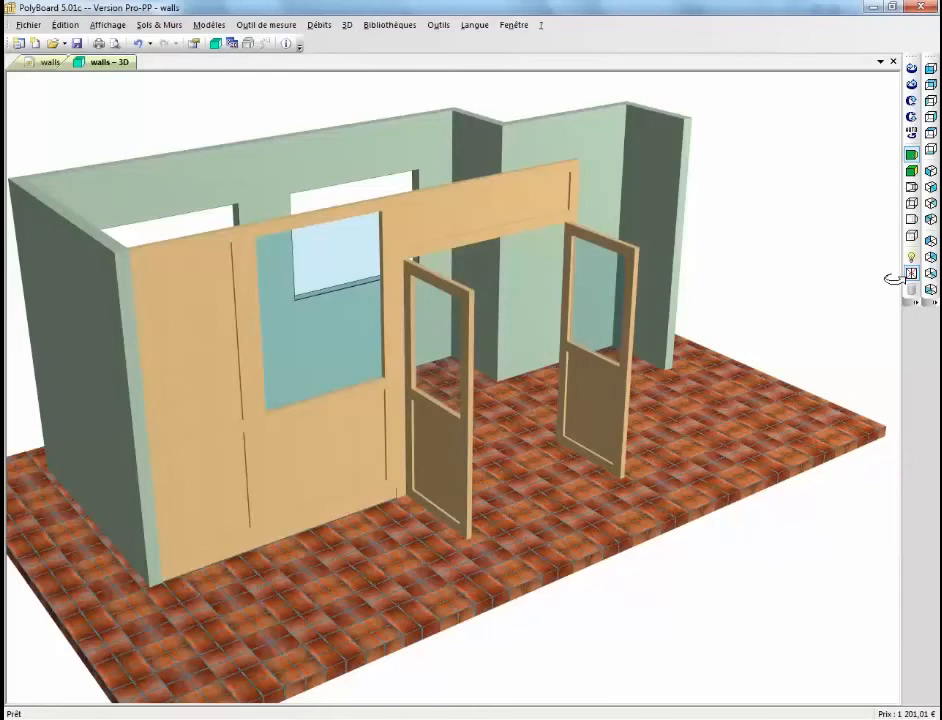
pyautogui.click(911, 273)
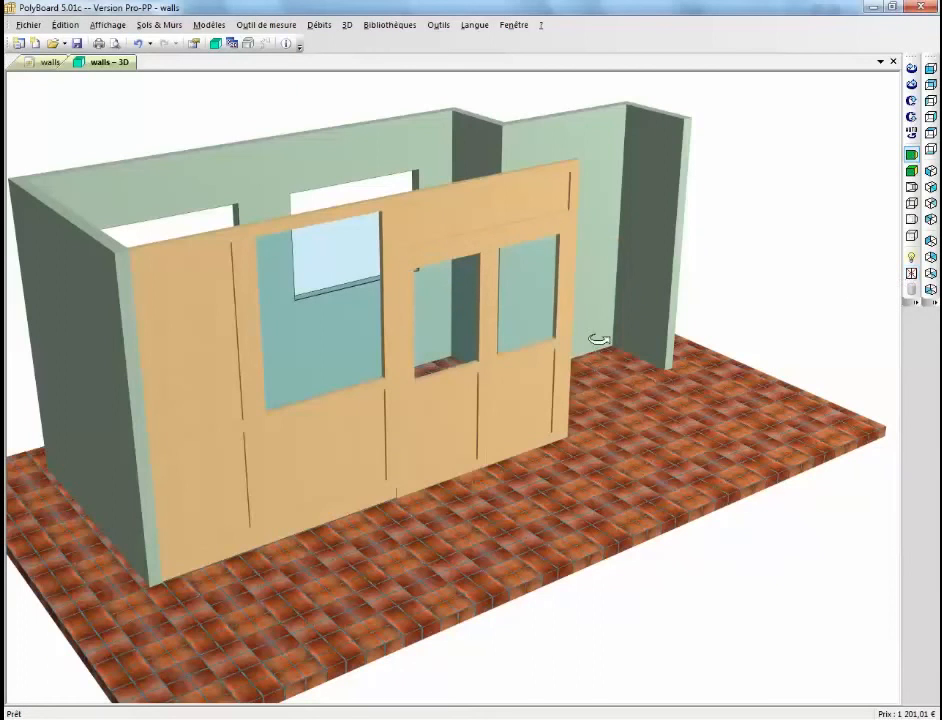
# - Place two panneau vitre 120[1] models end to end after the 1800 mm double door in the walls plan
pyautogui.click(30, 59)
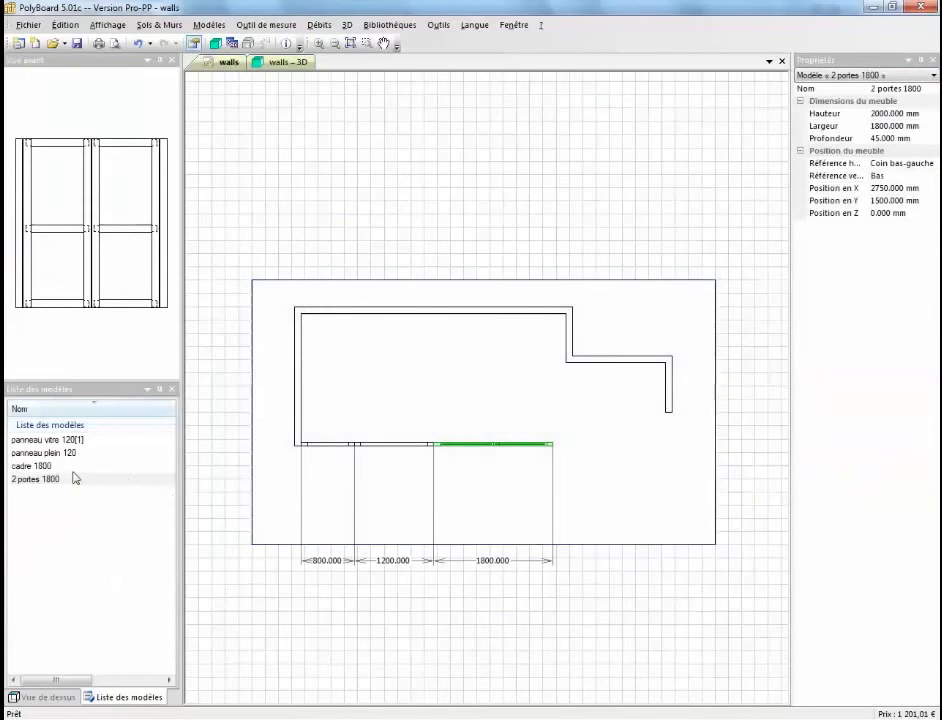
pyautogui.moveTo(60, 440); pyautogui.dragTo(566, 447)
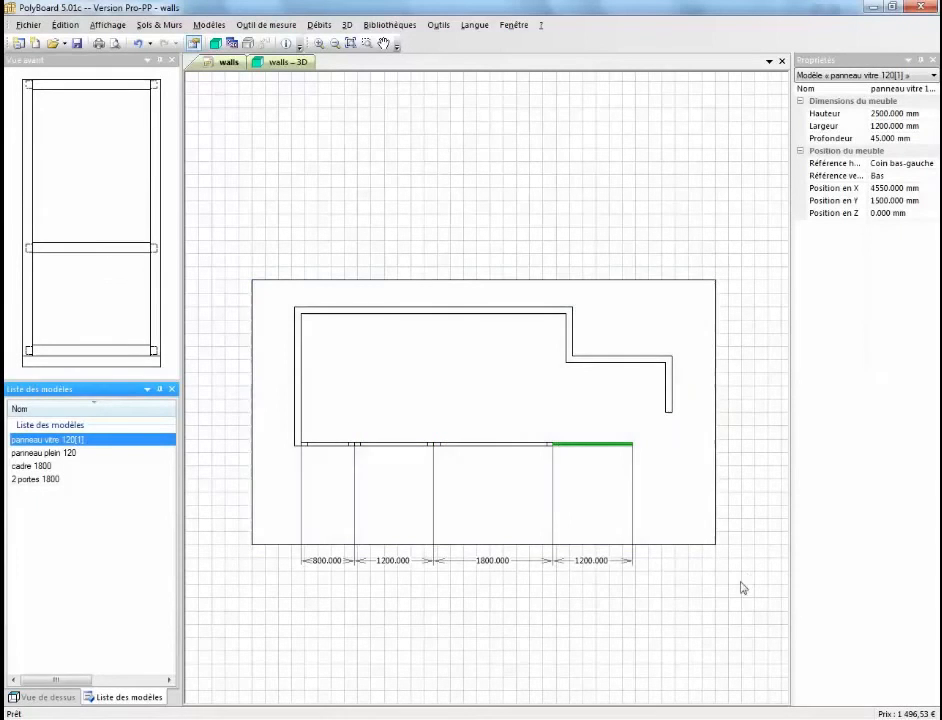
pyautogui.moveTo(619, 484); pyautogui.dragTo(573, 490, button='middle')
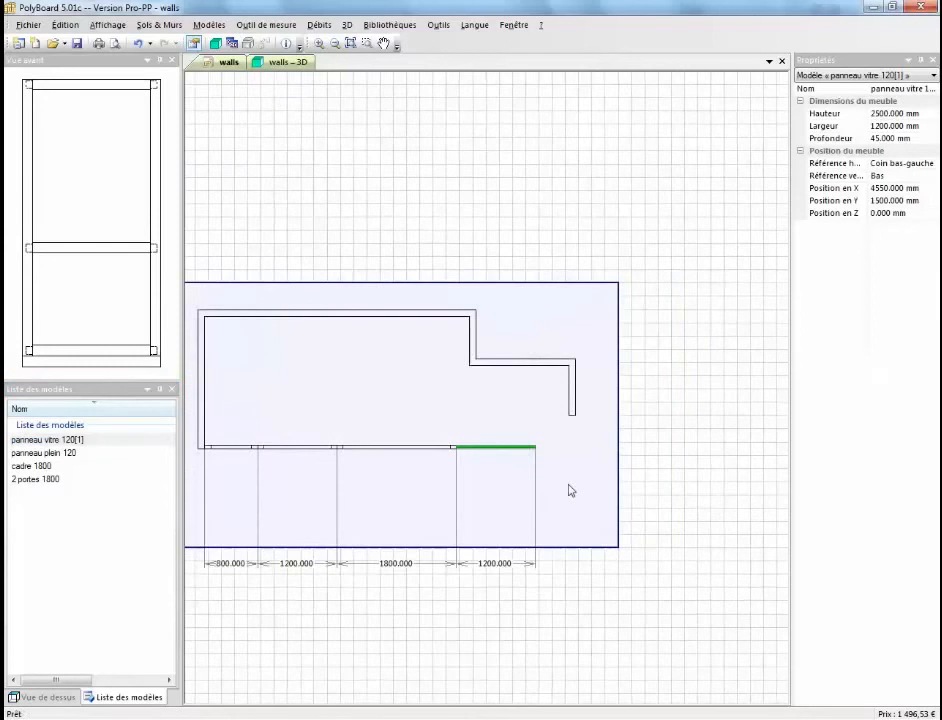
pyautogui.scroll(4, 569, 490)
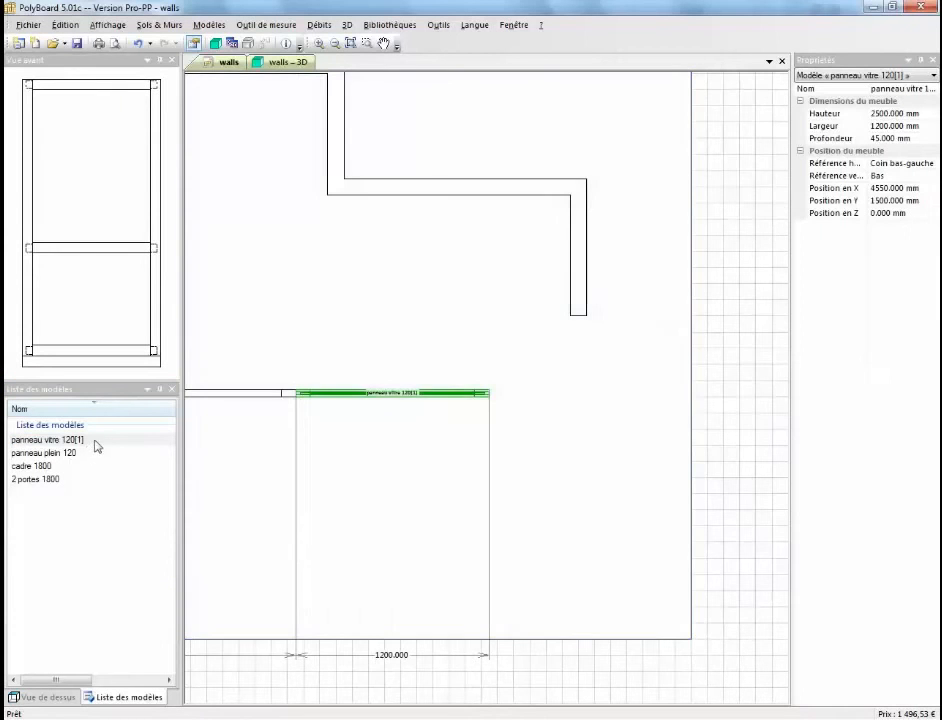
pyautogui.moveTo(95, 446); pyautogui.dragTo(507, 396)
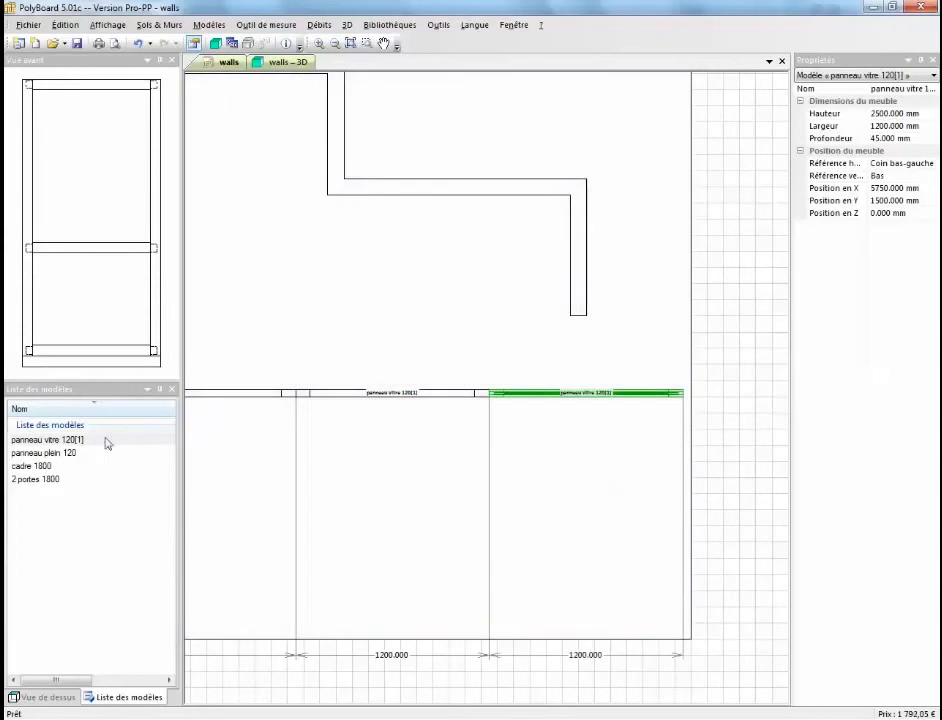
# - Try a panneau vitre 120[1] running down from the end of the short return wall, and delete it
pyautogui.moveTo(107, 440); pyautogui.dragTo(591, 336)
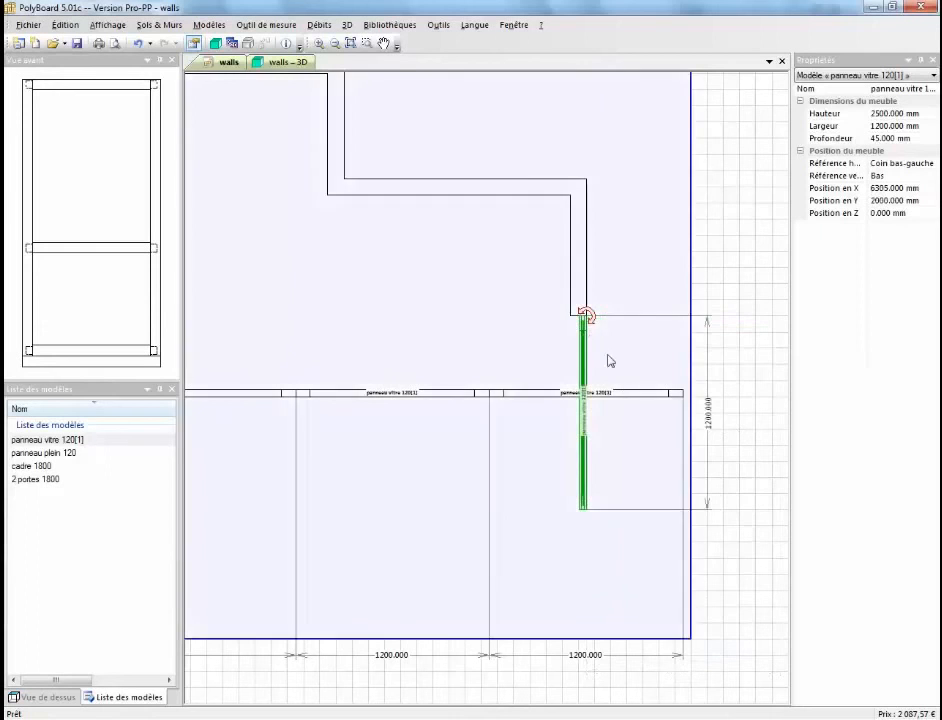
pyautogui.scroll(2, 612, 364)
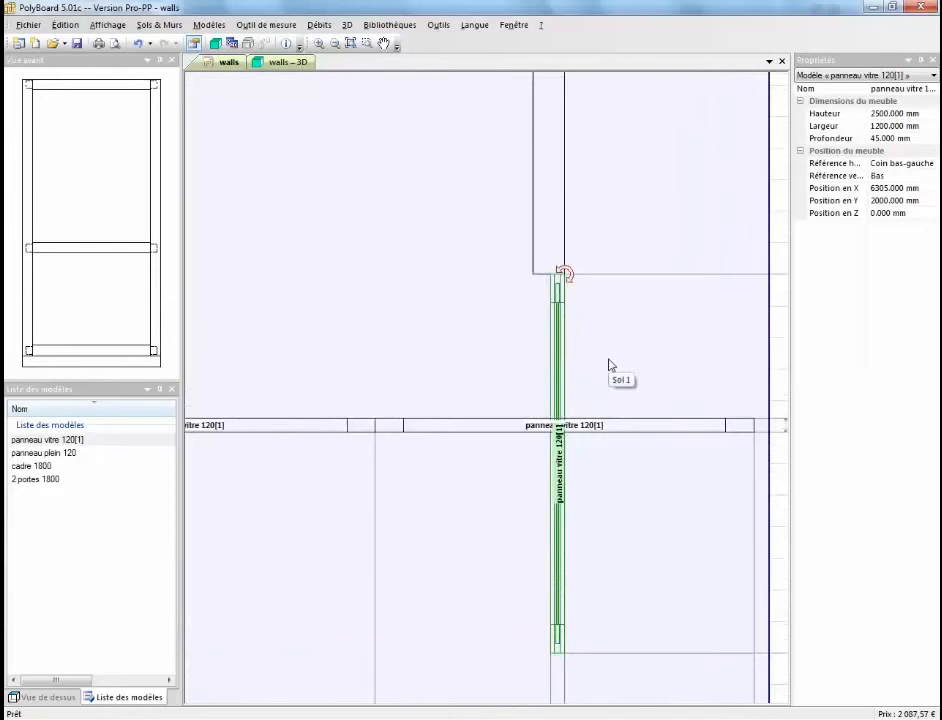
pyautogui.moveTo(572, 344); pyautogui.dragTo(533, 333, button='middle')
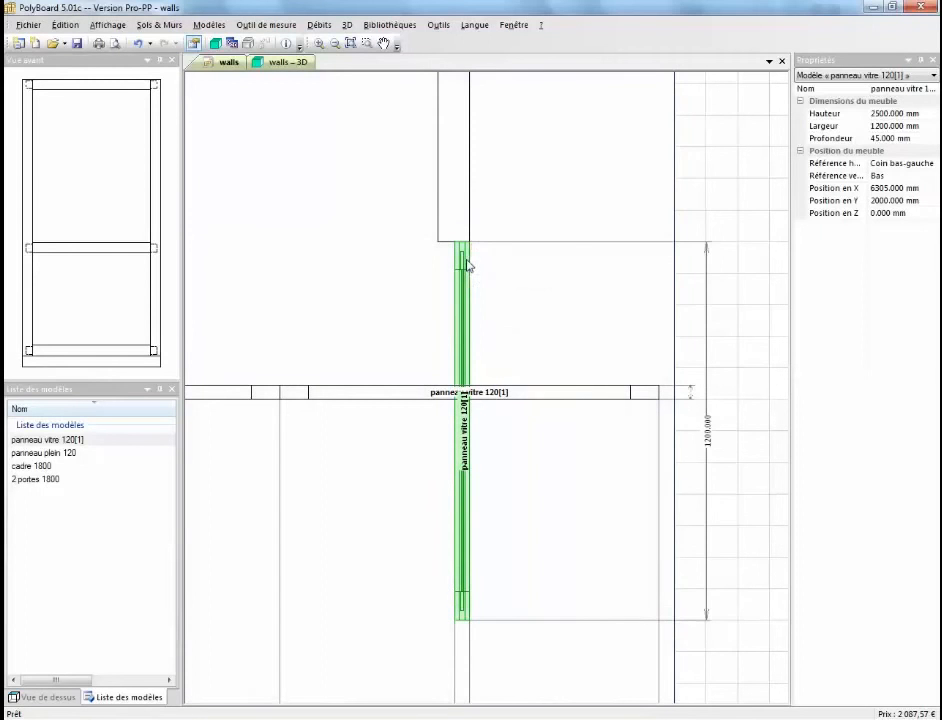
pyautogui.press('Delete')
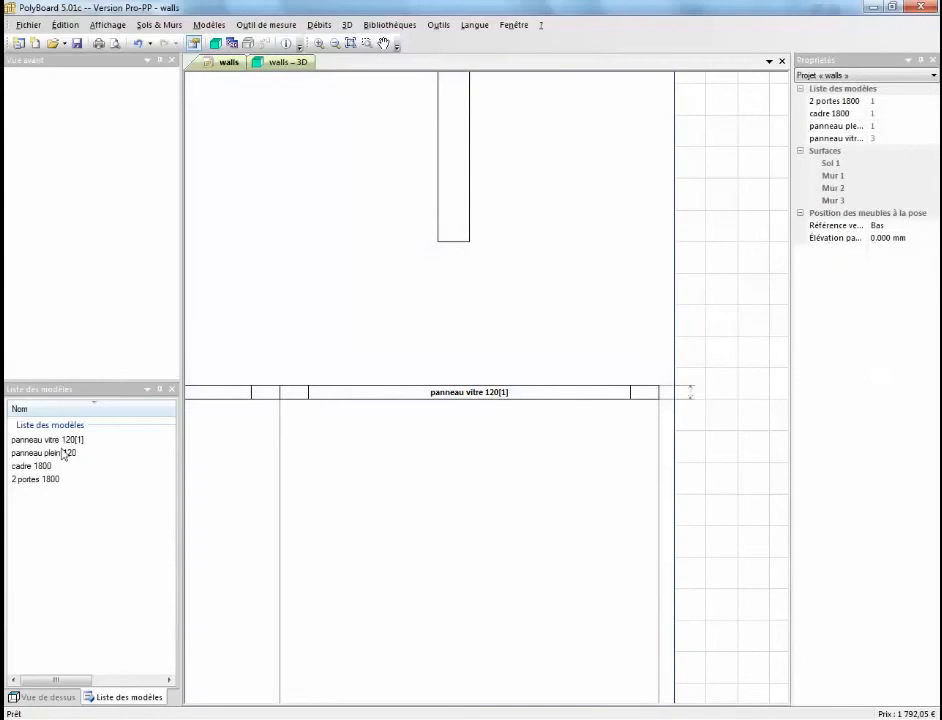
# - Place a panneau plein 120 at the end of the short return wall and rotate it in line with that wall
pyautogui.click(67, 452)
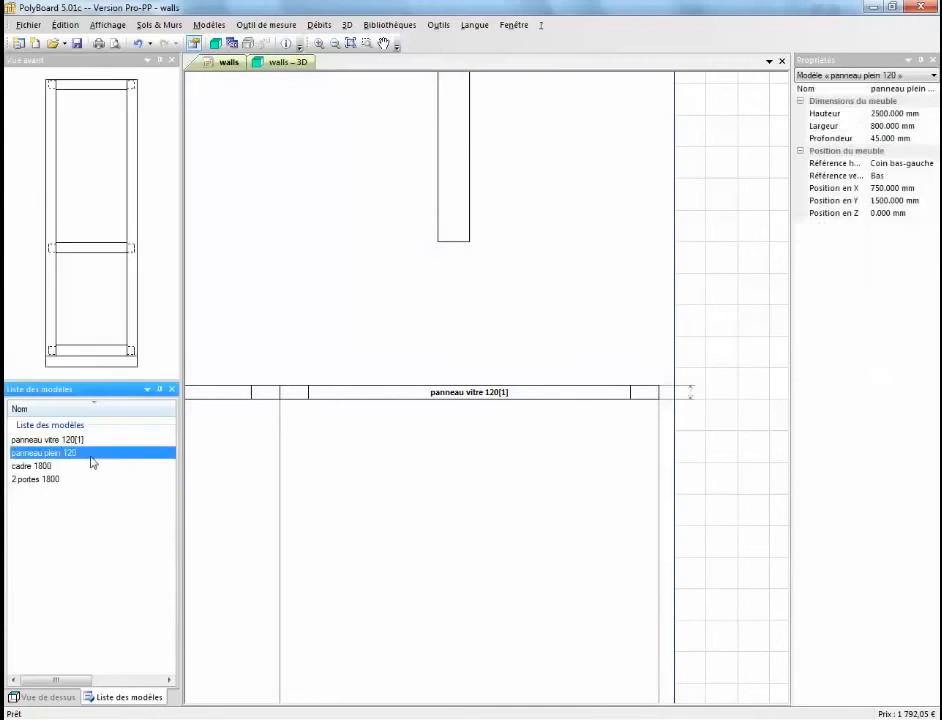
pyautogui.click(478, 256)
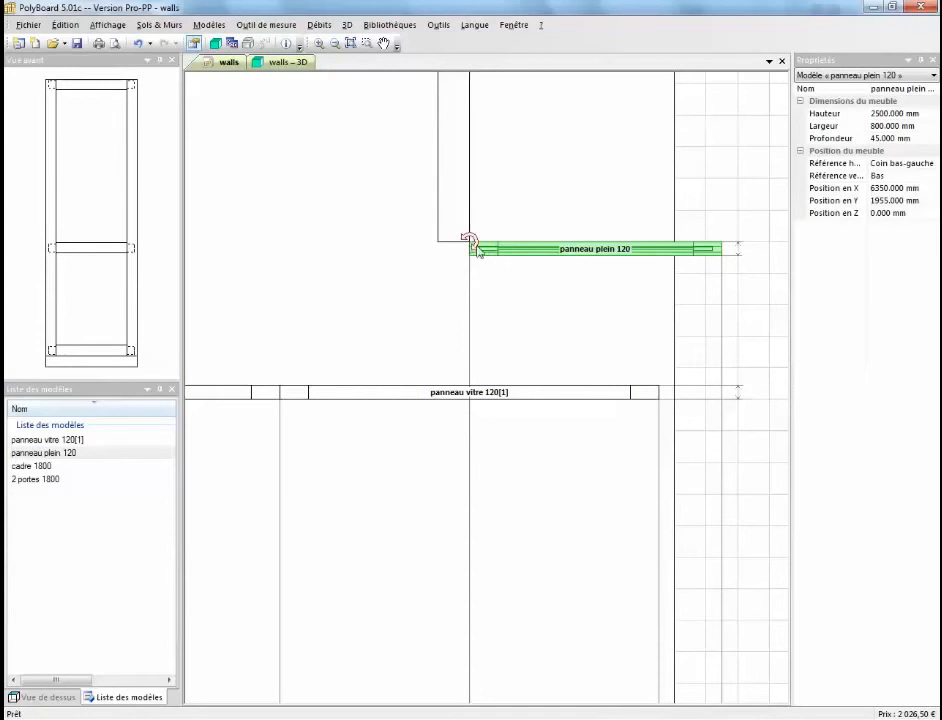
pyautogui.moveTo(476, 247); pyautogui.dragTo(462, 330)
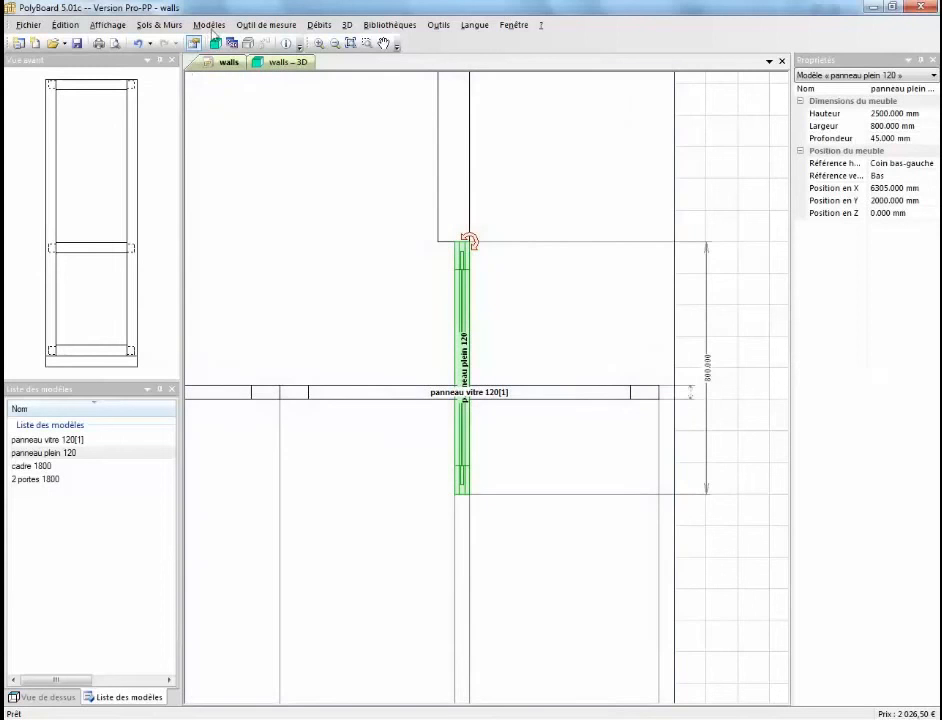
pyautogui.click(209, 25)
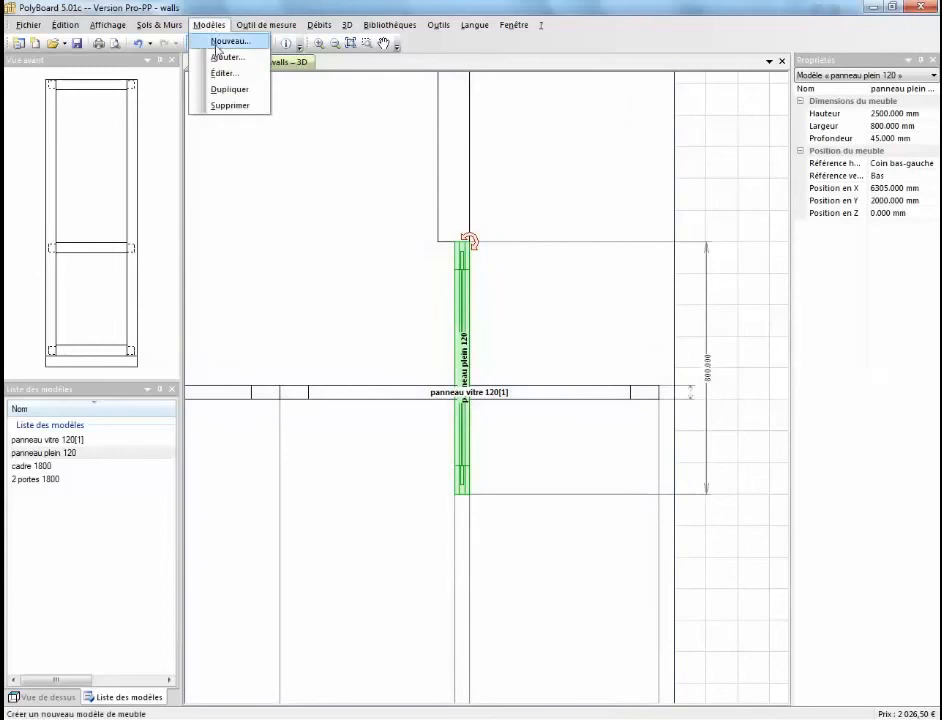
pyautogui.click(227, 40)
pyautogui.press('Escape')
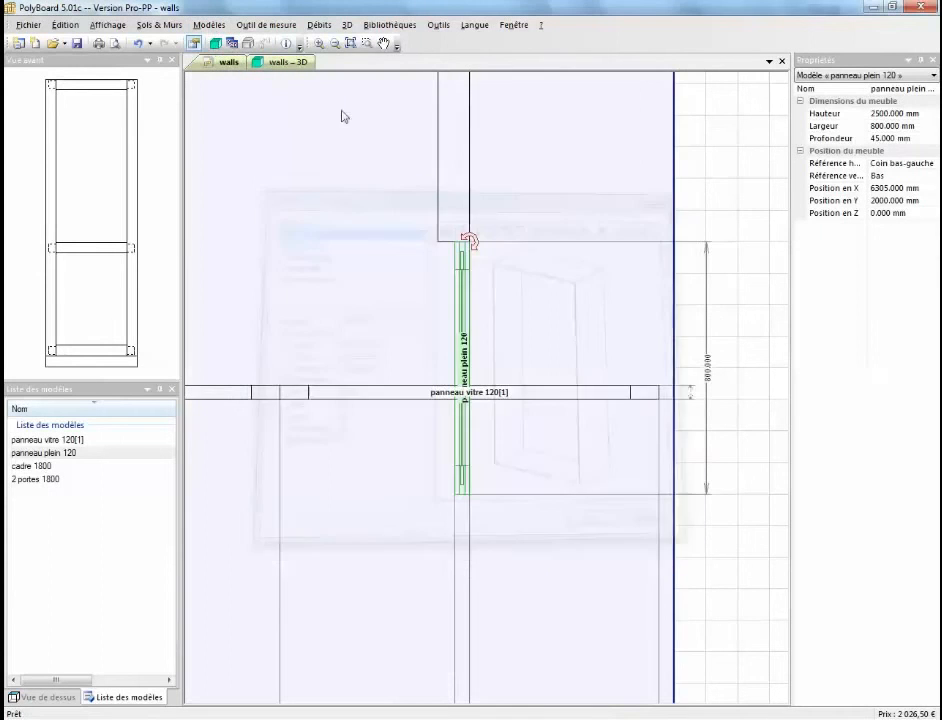
# - Measure the gap between the end of the short return wall and the upper edge of the glazed panel row
pyautogui.click(272, 28)
pyautogui.click(268, 38)
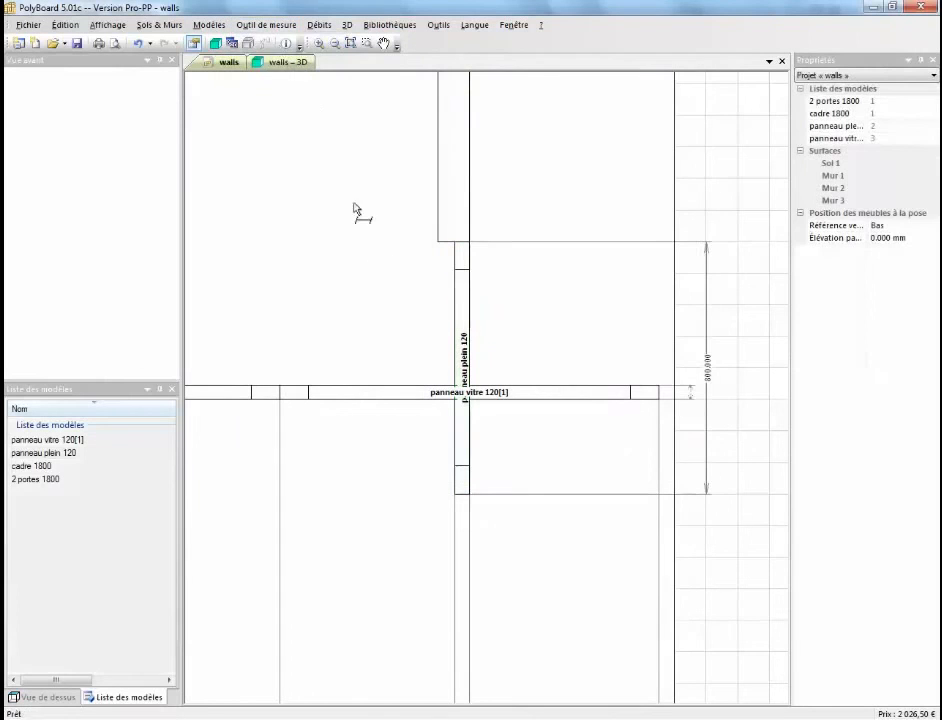
pyautogui.click(273, 25)
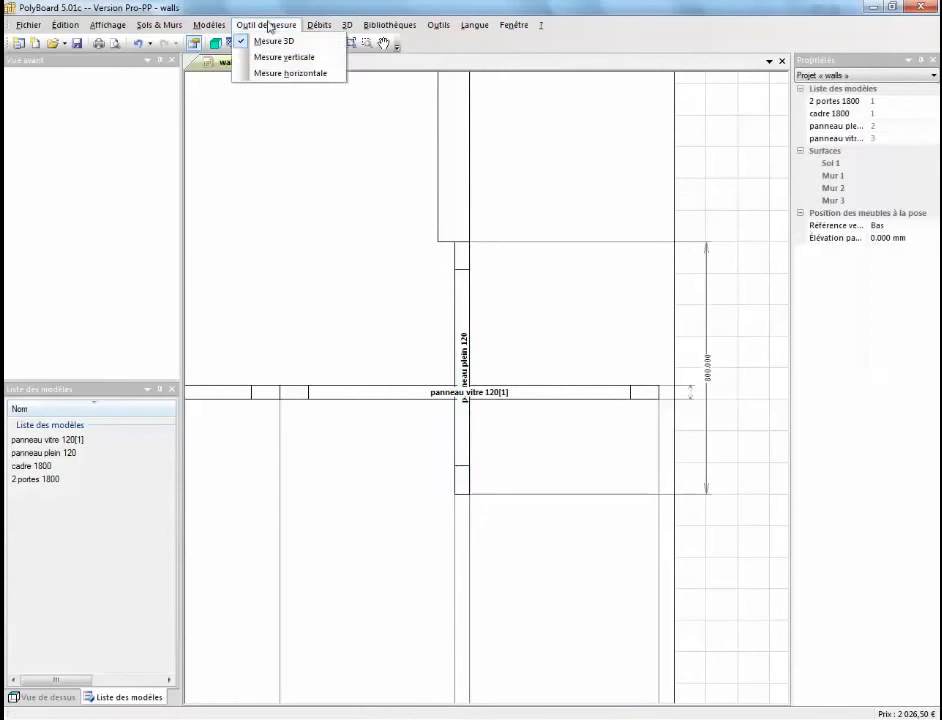
pyautogui.click(282, 75)
pyautogui.click(447, 242)
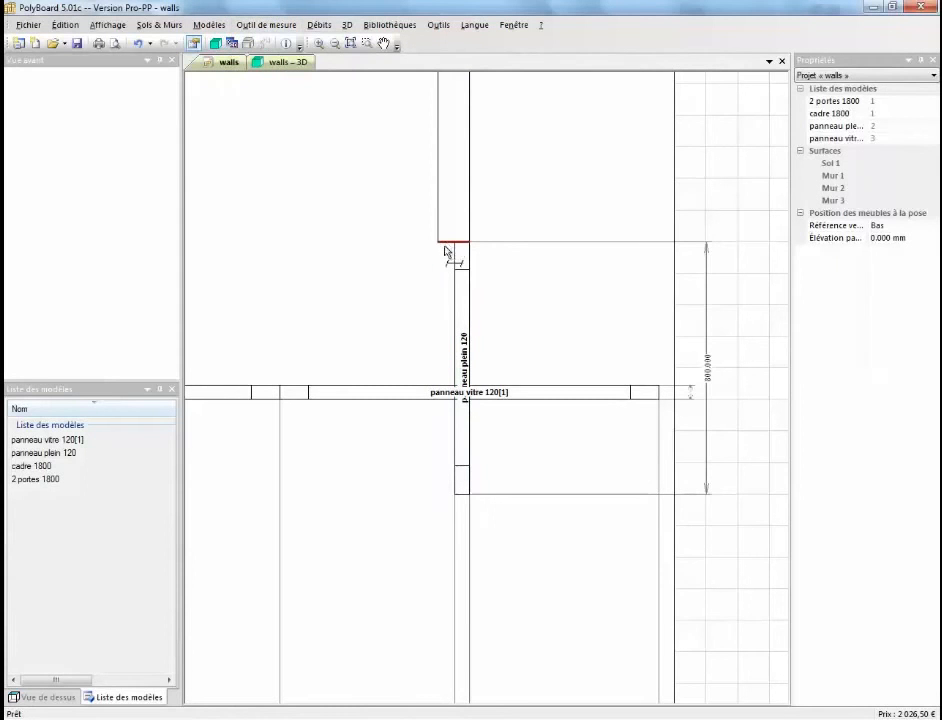
pyautogui.click(451, 386)
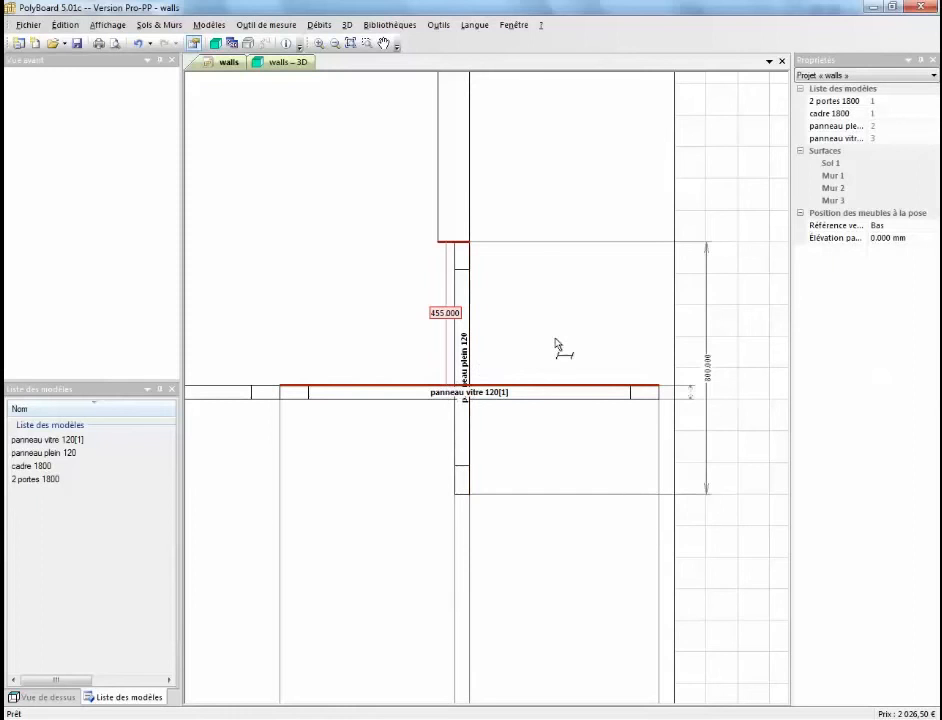
pyautogui.rightClick(527, 289)
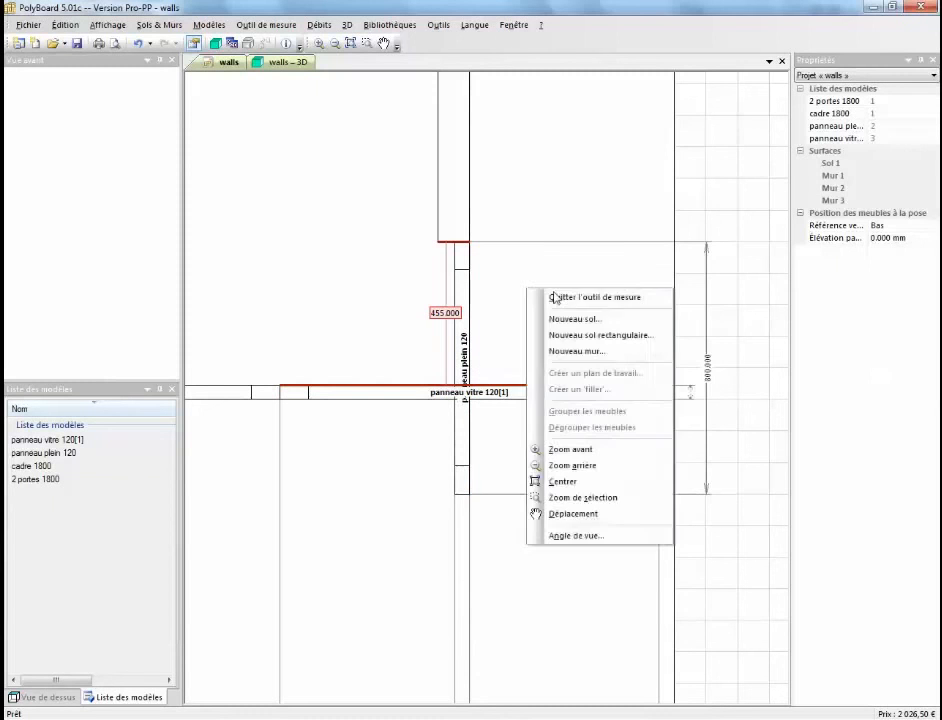
pyautogui.click(558, 297)
# - Set the width of the panneau plein 120 below the short return wall to 445 mm and save it as new model "panneau plein 445"
pyautogui.click(468, 262)
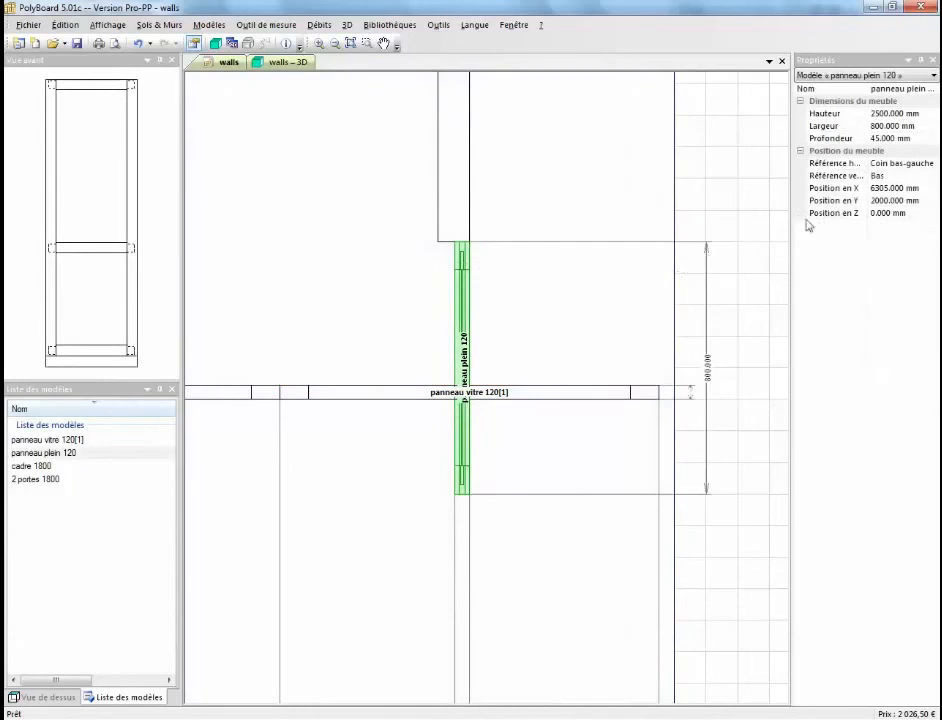
pyautogui.click(921, 126)
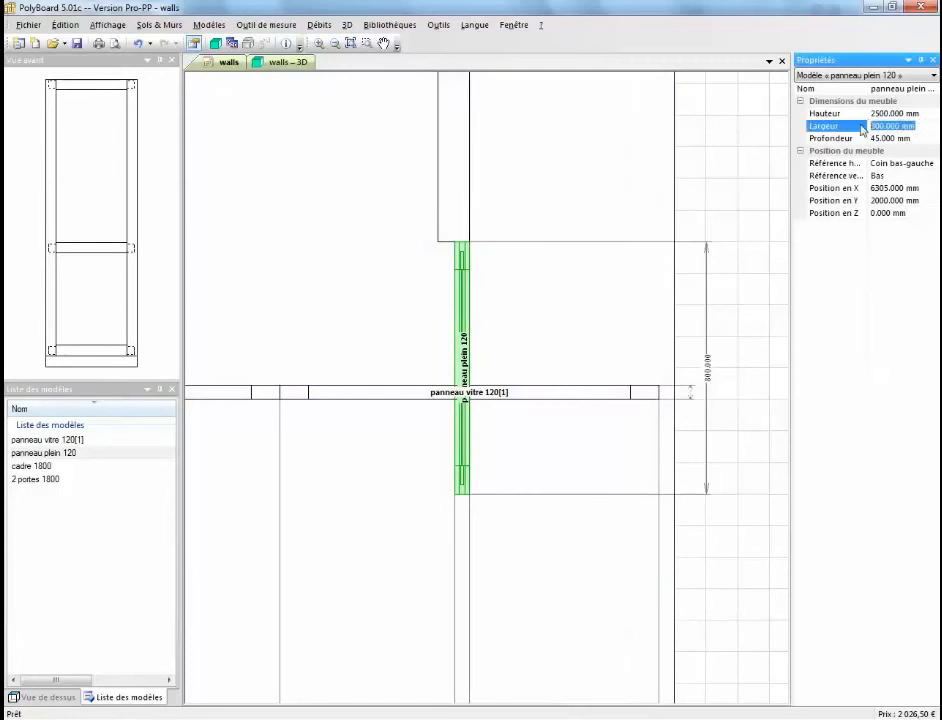
pyautogui.write('445')
pyautogui.press('Return')
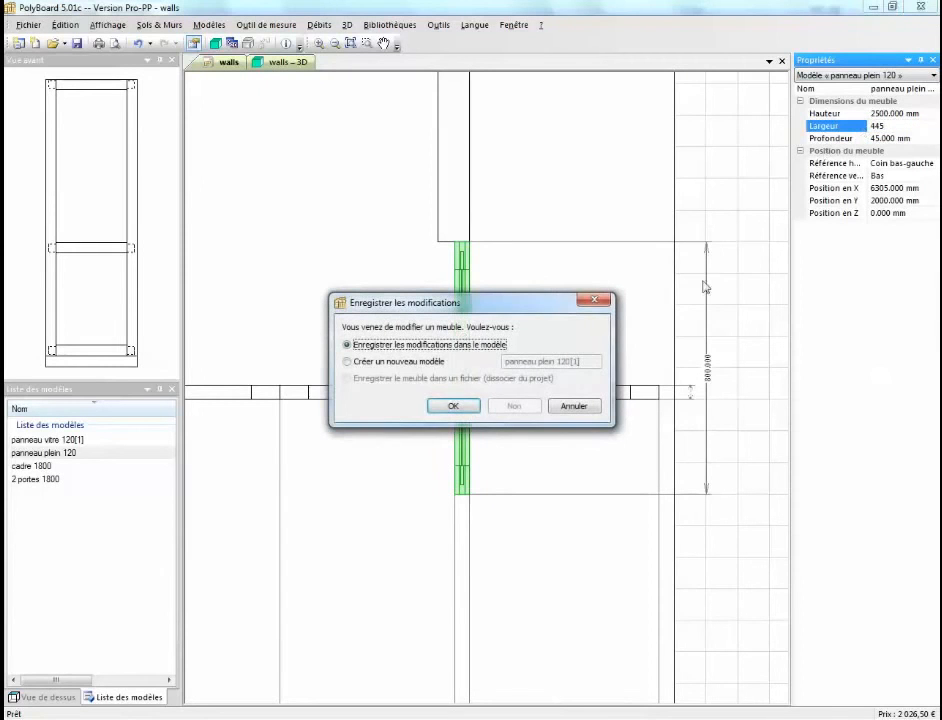
pyautogui.click(371, 364)
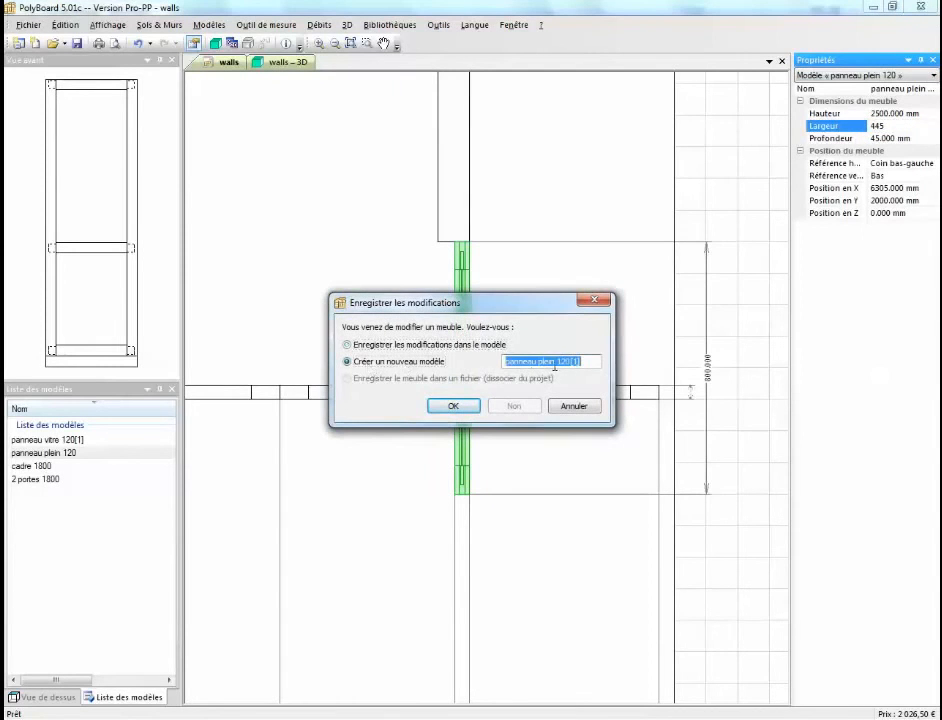
pyautogui.moveTo(557, 362); pyautogui.dragTo(606, 367)
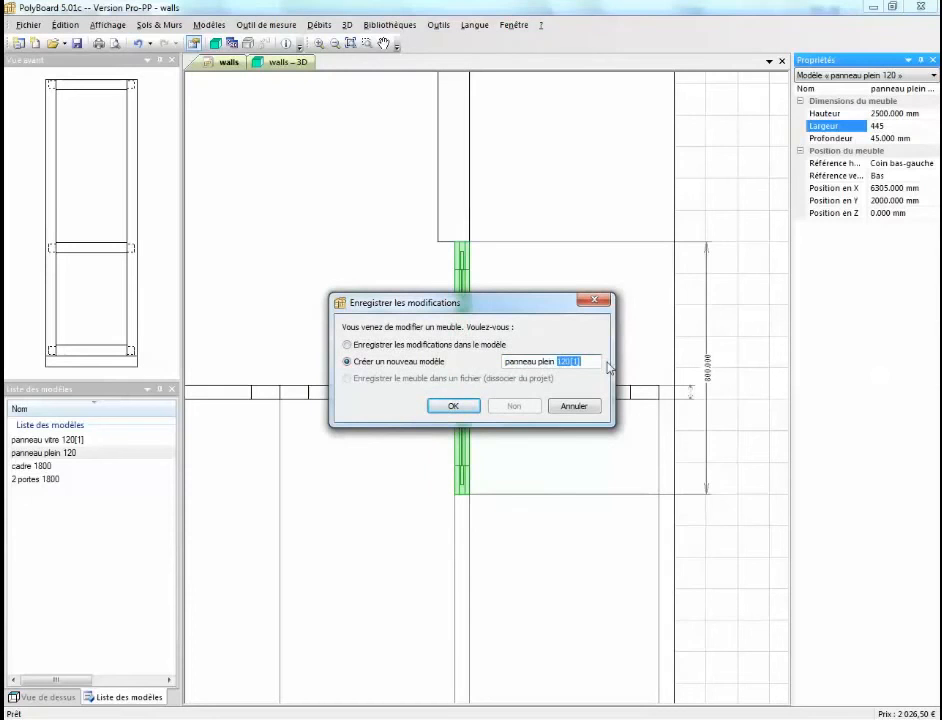
pyautogui.write('445')
pyautogui.click(462, 405)
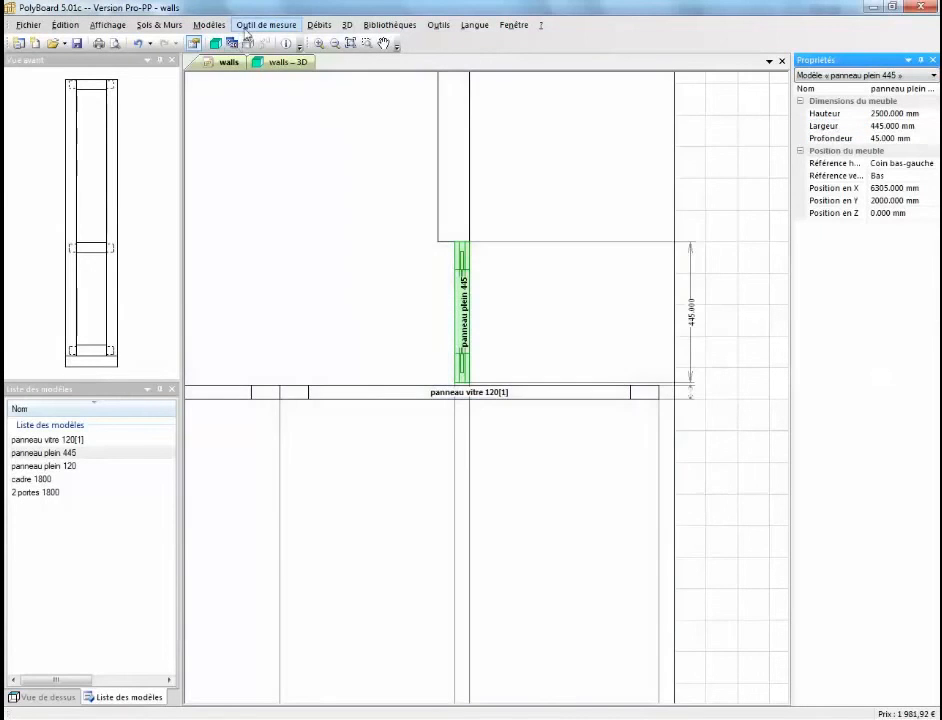
# - Measure from the start of the last glazed panel to the outer face of the panneau plein 445
pyautogui.click(266, 25)
pyautogui.click(273, 40)
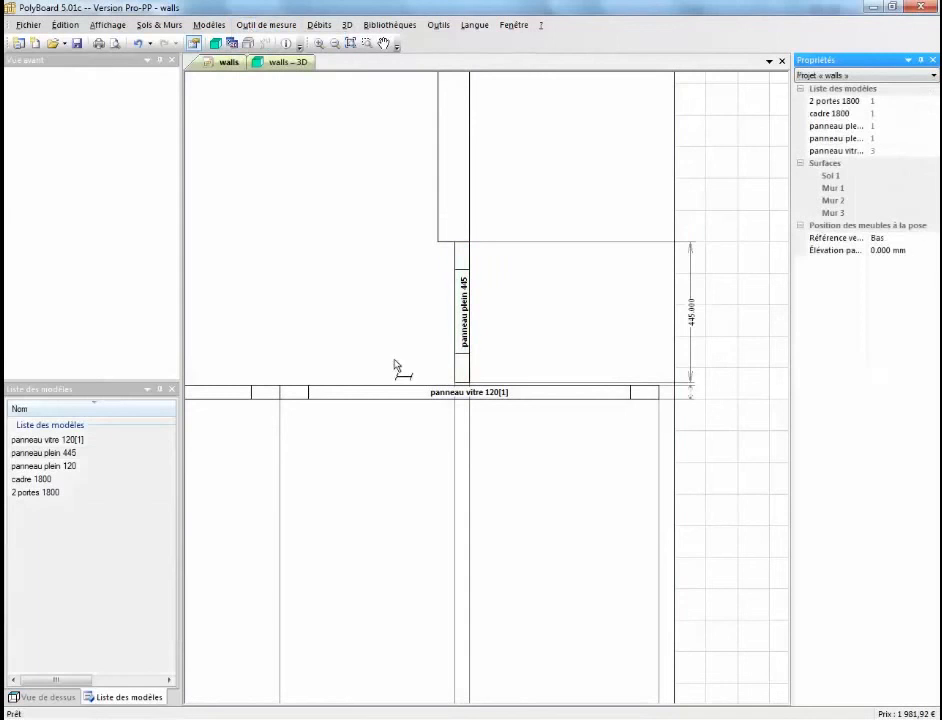
pyautogui.click(280, 392)
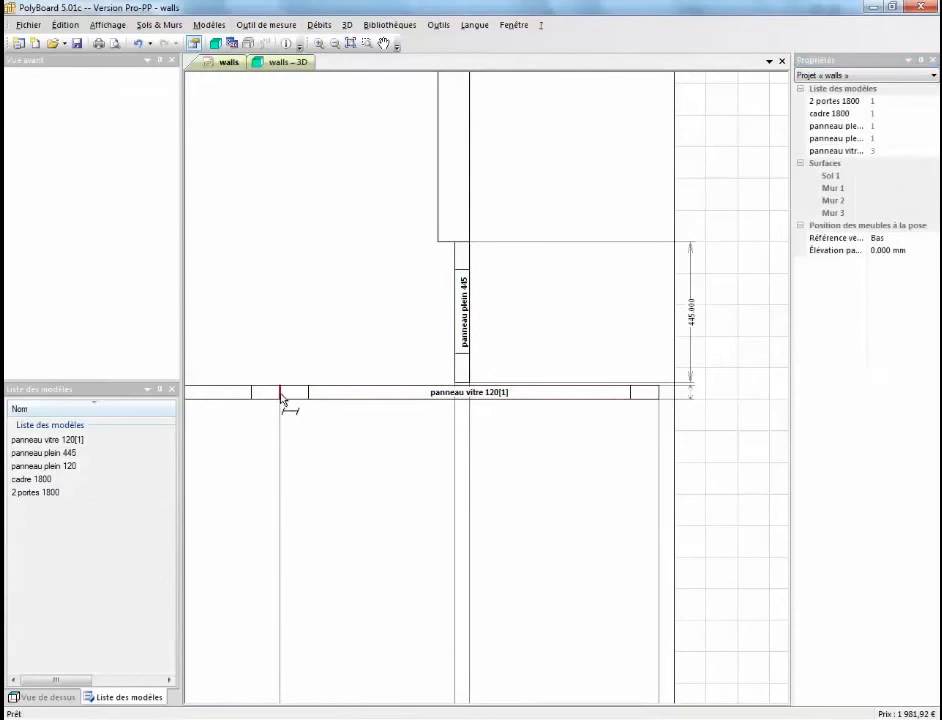
pyautogui.click(471, 376)
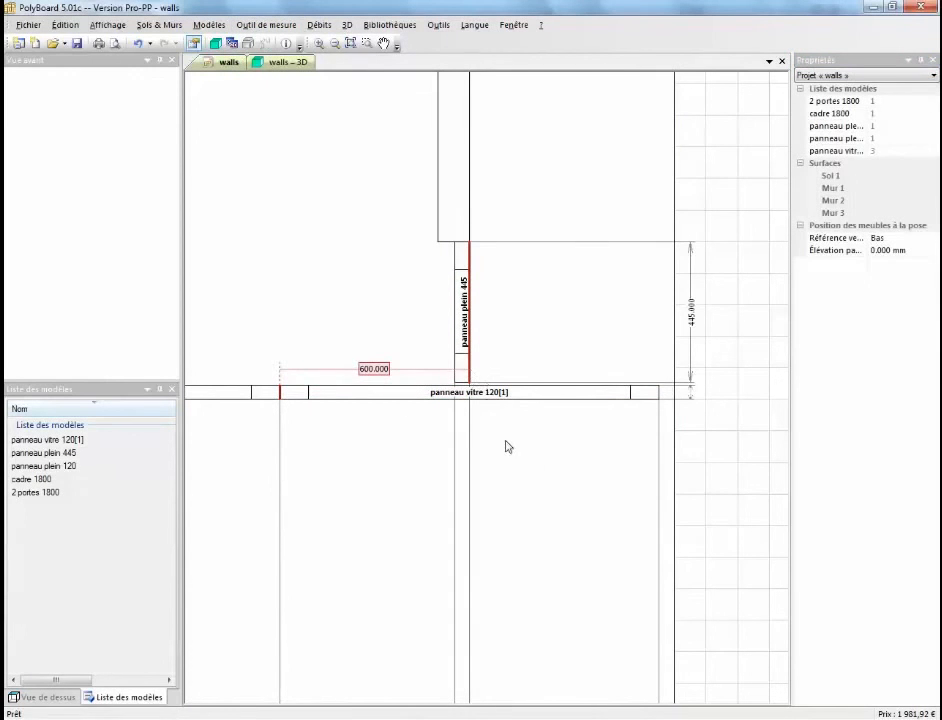
pyautogui.rightClick(387, 424)
pyautogui.click(441, 429)
# - Set the last glazed panel's width to 600 mm and save it as new model "panneau vitre 600"
pyautogui.click(391, 395)
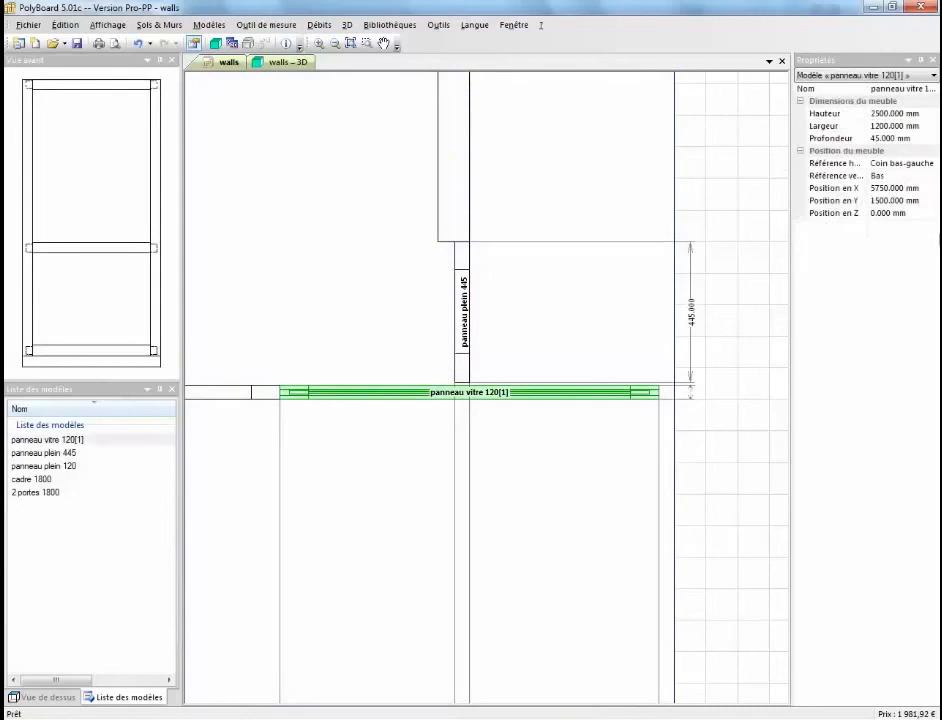
pyautogui.click(927, 127)
pyautogui.click(876, 127)
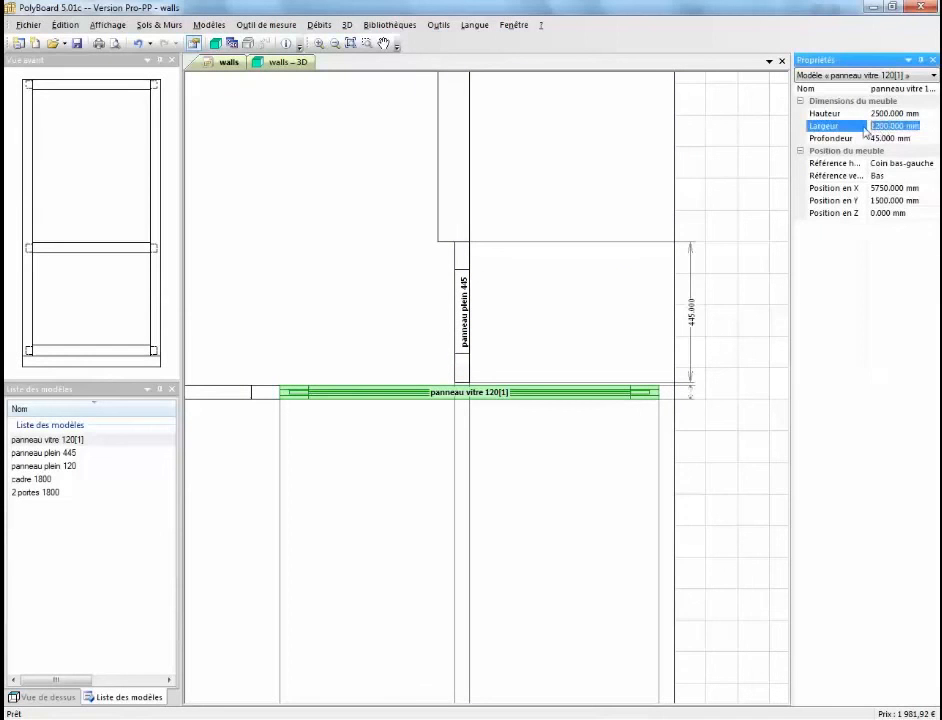
pyautogui.write('600')
pyautogui.press('Return')
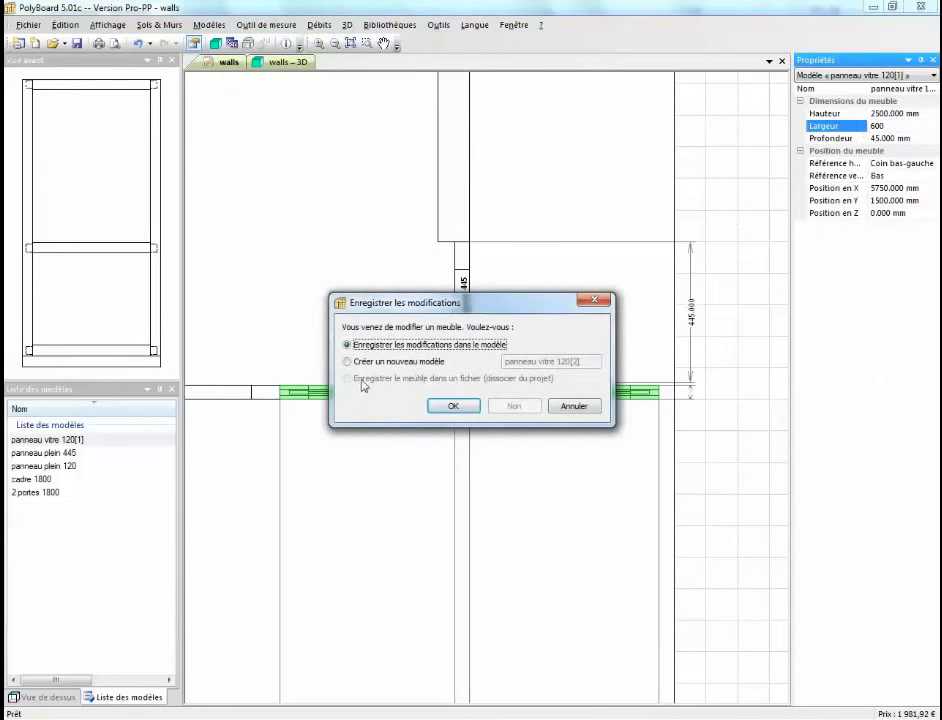
pyautogui.click(348, 362)
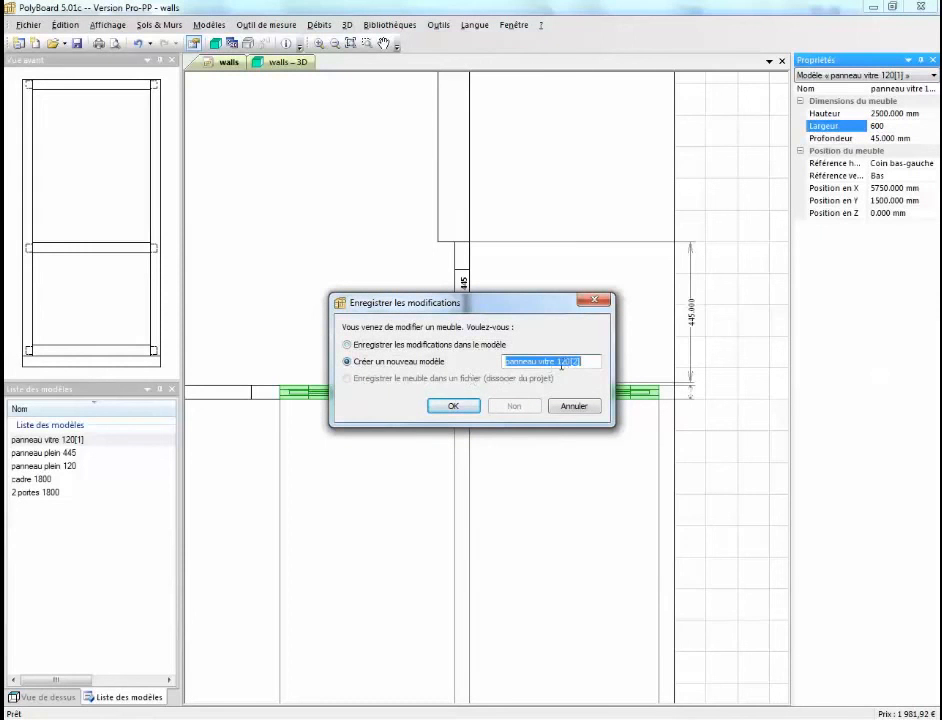
pyautogui.moveTo(558, 363); pyautogui.dragTo(596, 363)
pyautogui.write('600')
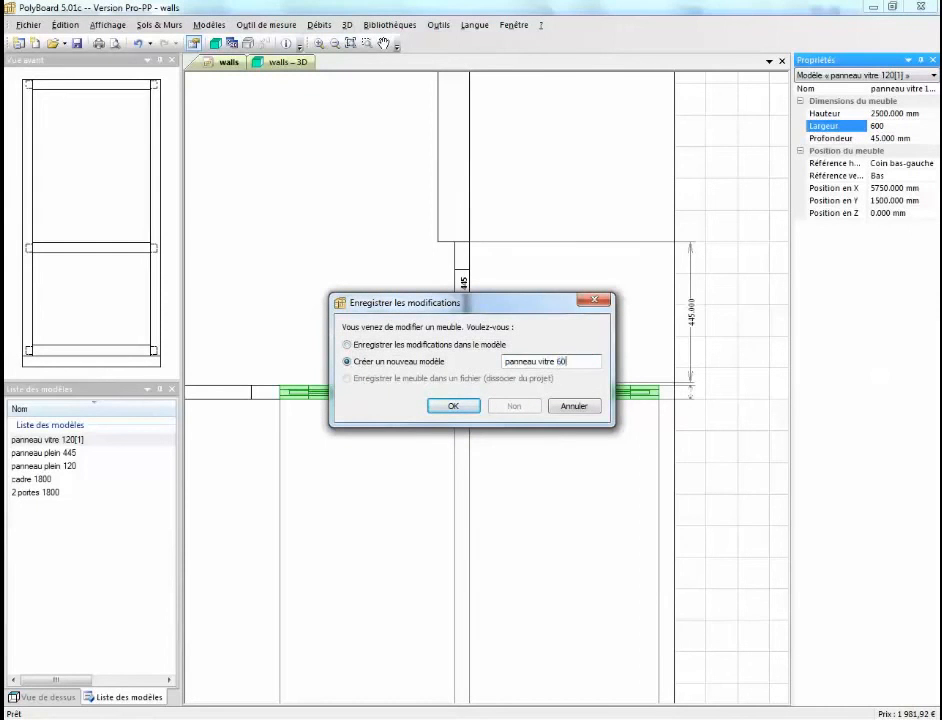
pyautogui.click(477, 412)
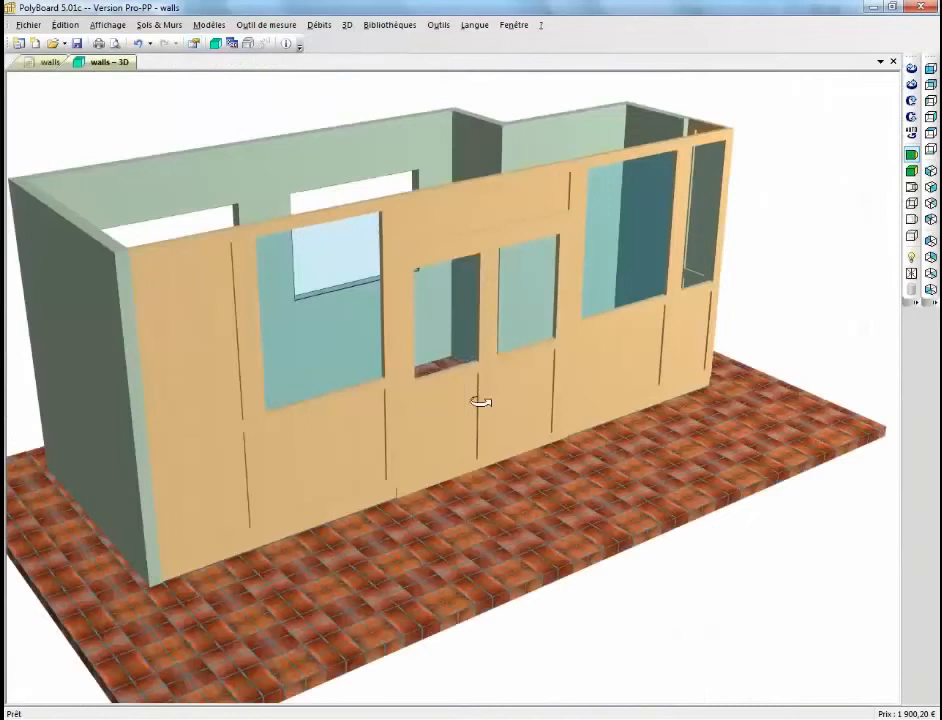
# - Inspect the enclosed room in the 3D view from several angles, opening and closing the double doors
pyautogui.moveTo(479, 404); pyautogui.dragTo(874, 387)
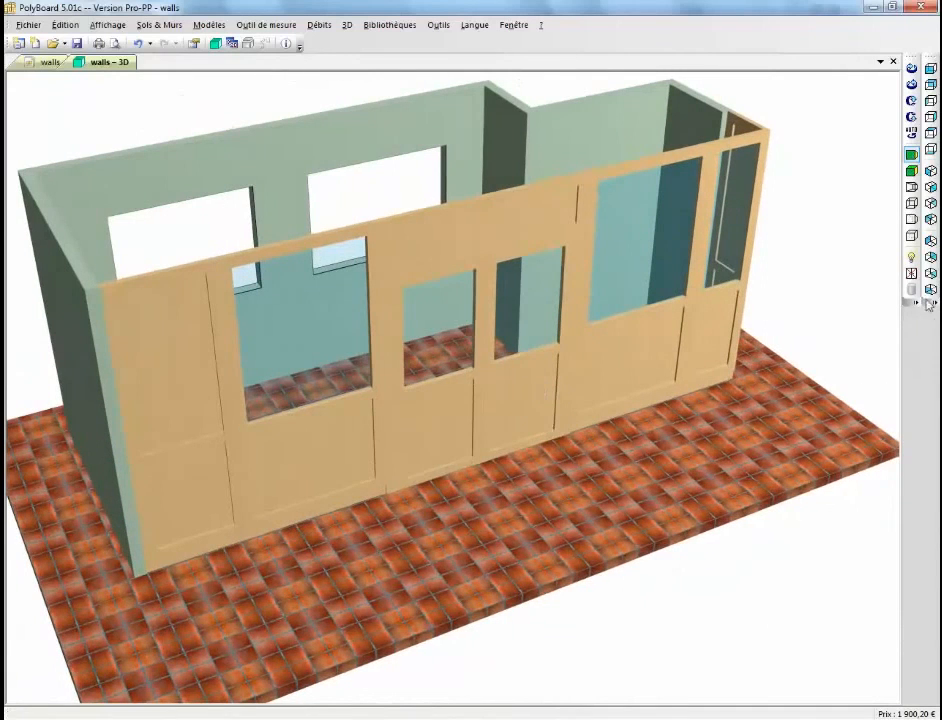
pyautogui.click(911, 273)
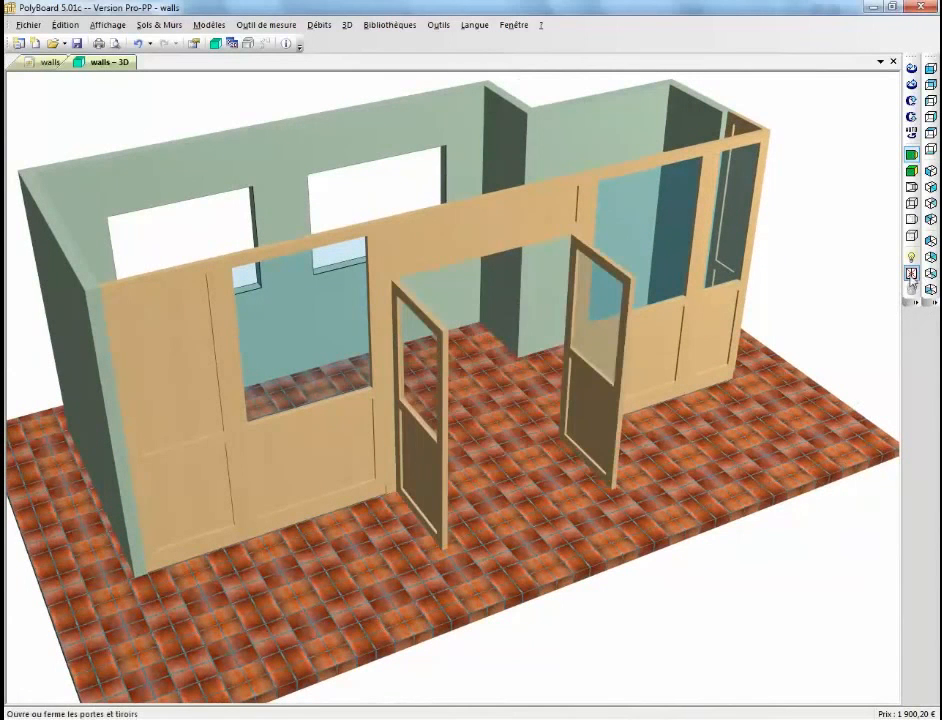
pyautogui.click(911, 273)
pyautogui.click(911, 273)
pyautogui.click(911, 273)
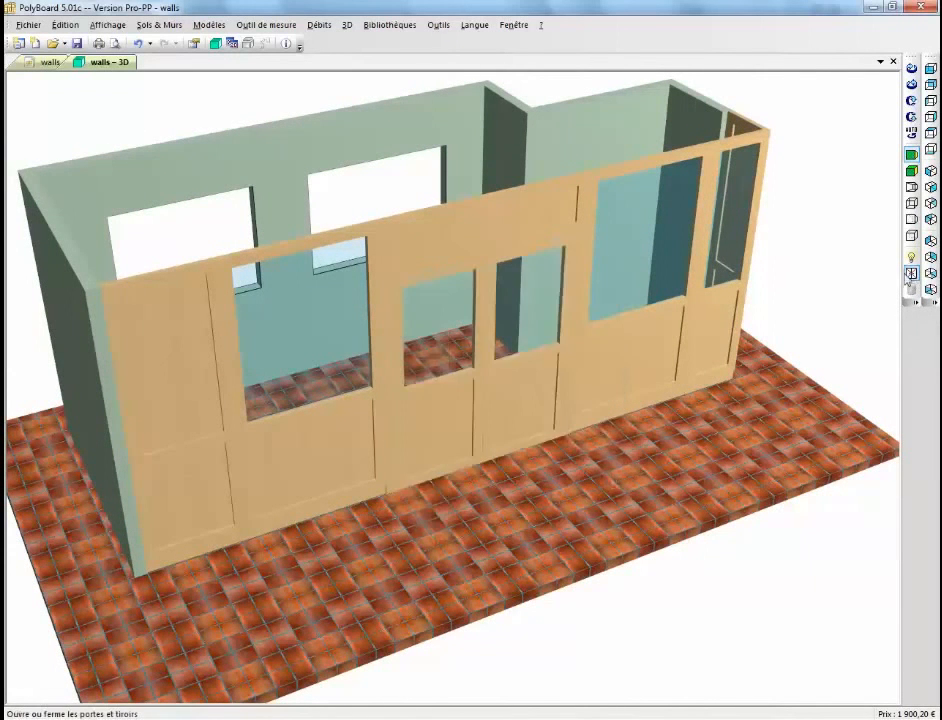
pyautogui.moveTo(391, 532); pyautogui.dragTo(518, 513)
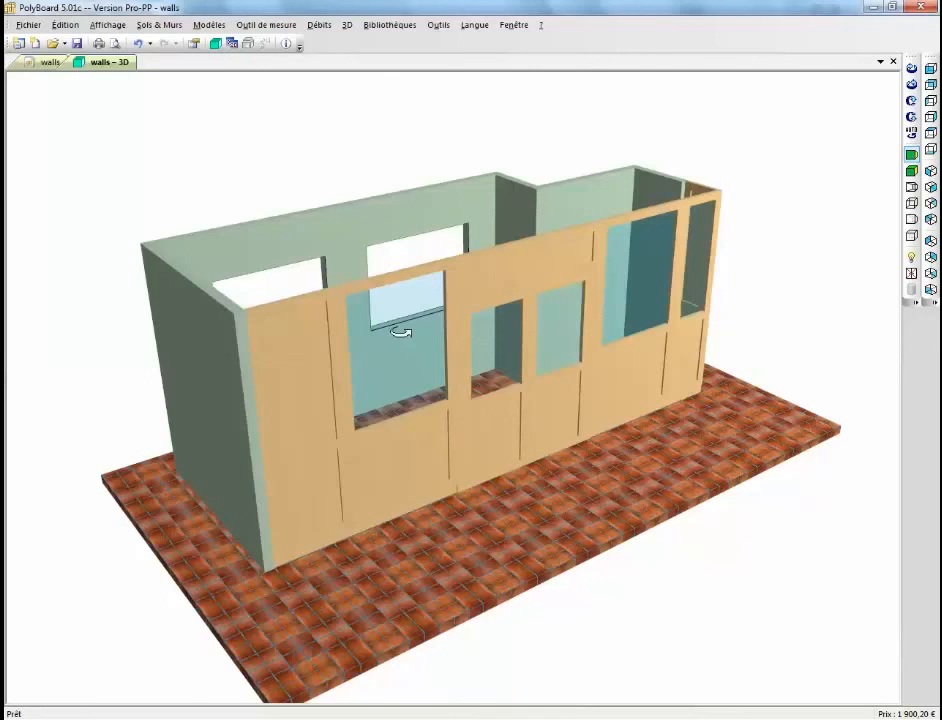
# - Review the project's cutting list of panels and bars, and close it
pyautogui.click(320, 26)
pyautogui.click(330, 39)
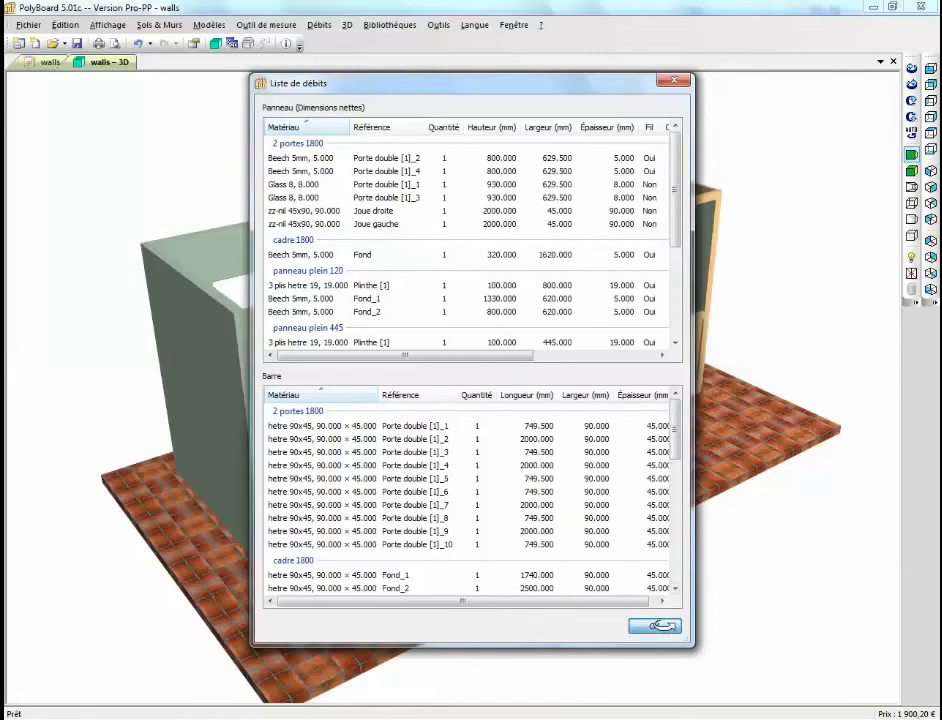
pyautogui.click(659, 626)
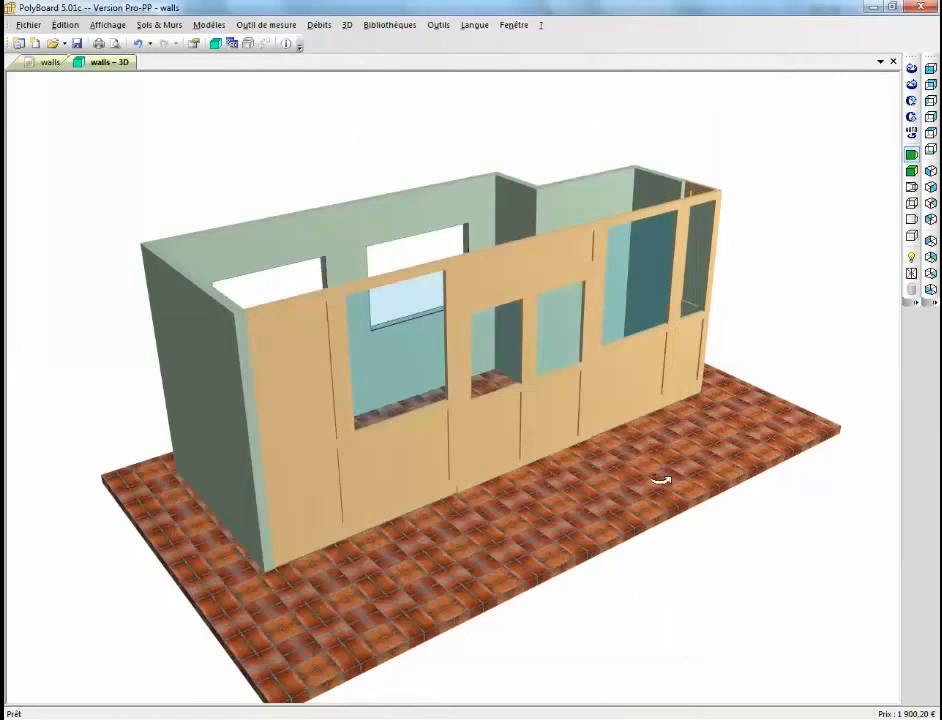
# - Export the cutting list to OptiCoupe 5 as walls.ocp, replacing the existing file and accepting the proposed reference extension for each model
pyautogui.click(320, 25)
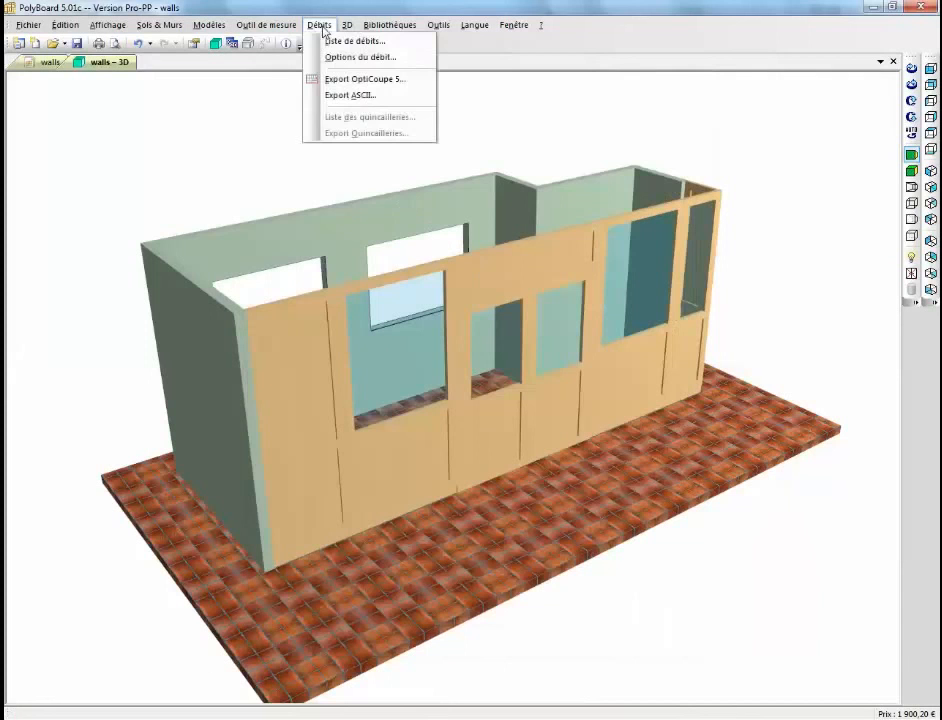
pyautogui.click(340, 79)
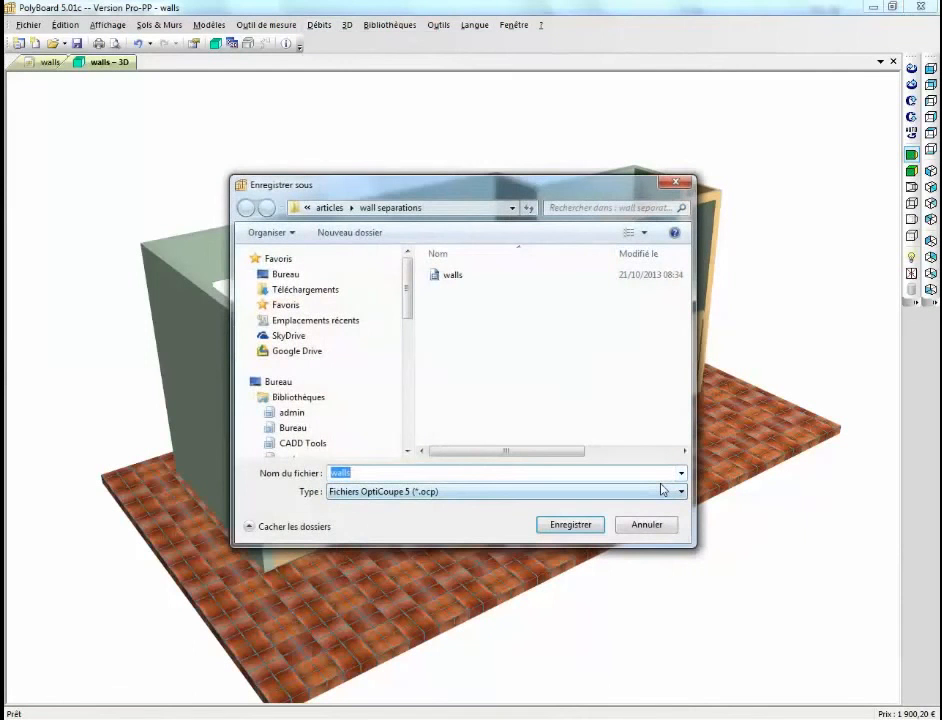
pyautogui.click(570, 525)
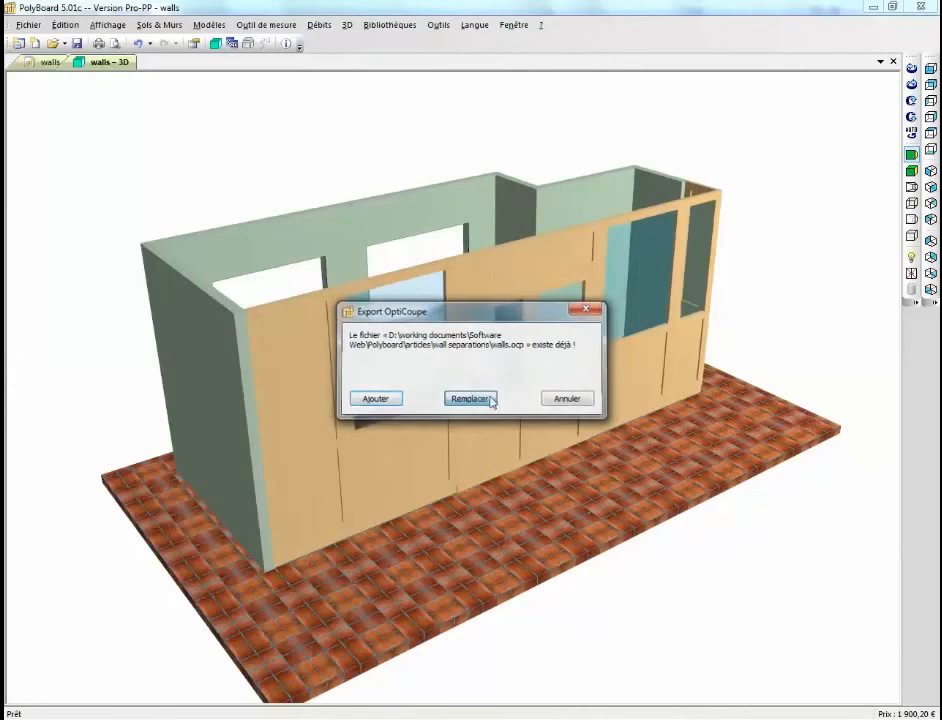
pyautogui.click(482, 400)
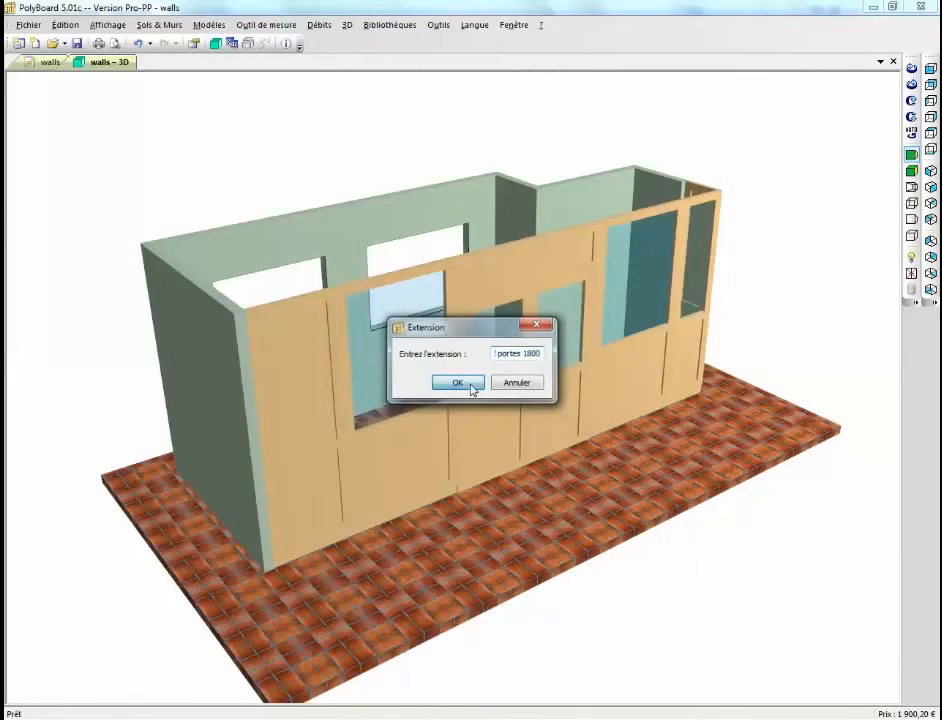
pyautogui.click(471, 385)
pyautogui.click(471, 385)
pyautogui.click(471, 385)
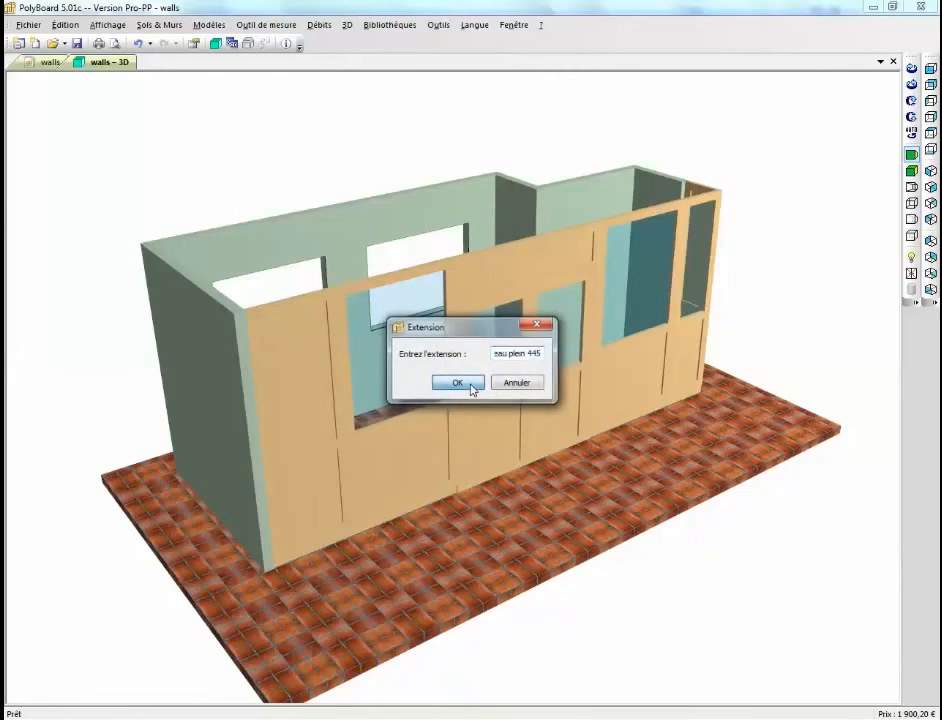
pyautogui.click(471, 384)
pyautogui.click(471, 384)
pyautogui.click(471, 384)
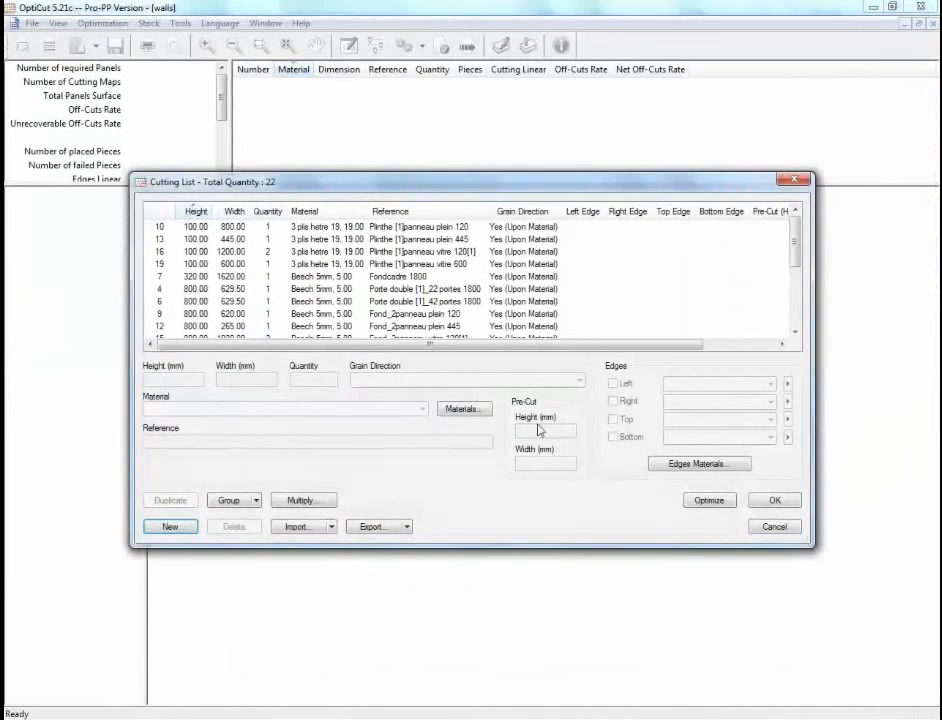
# - Optimize the imported walls cutting list in OptiCut and dismiss the optimization report
pyautogui.click(709, 500)
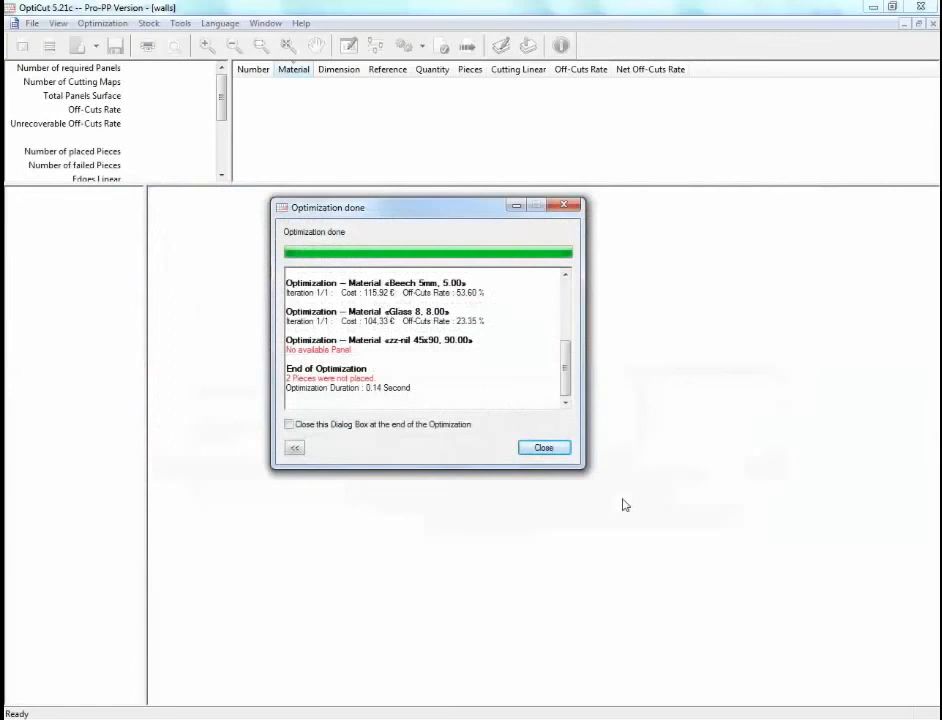
pyautogui.click(544, 448)
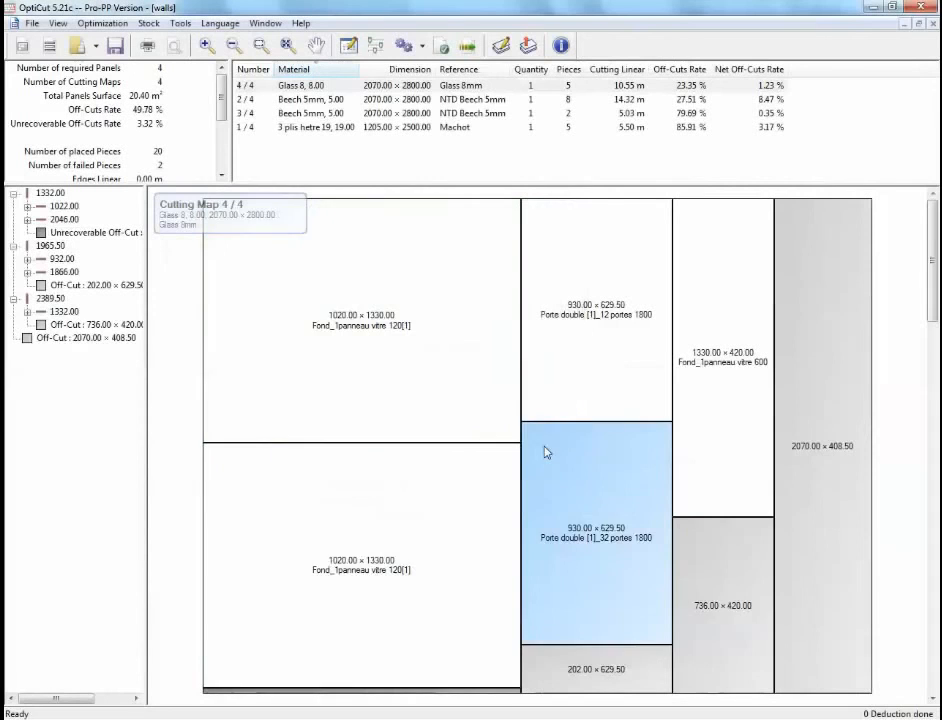
# - Examine the cutting maps for the glass, Beech 5mm and 3 plis hetre 19 panels, and the overall optimization statistics
pyautogui.moveTo(595, 590)
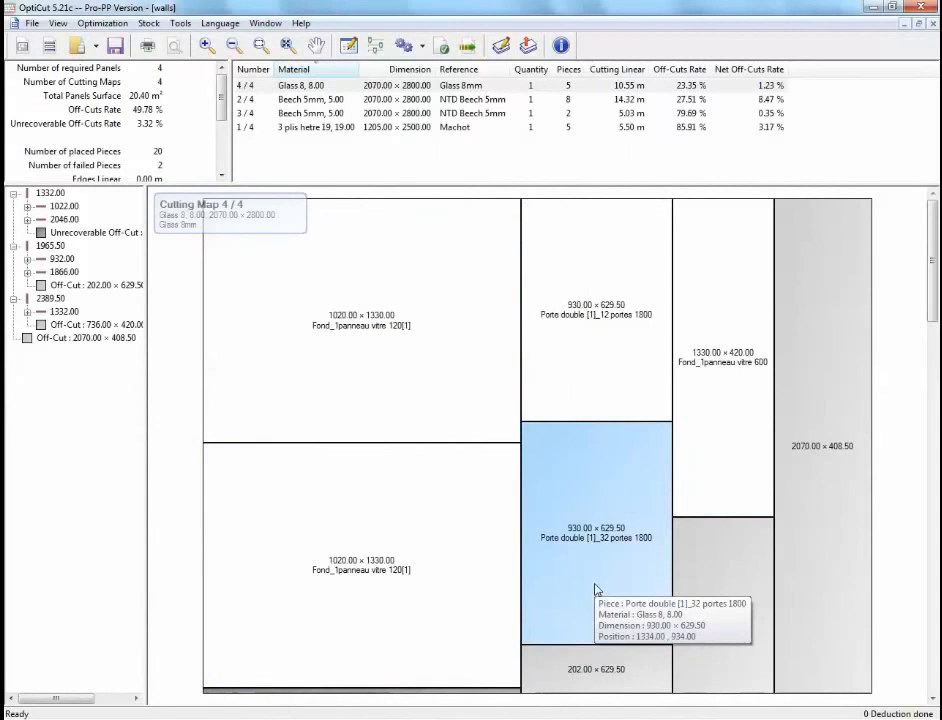
pyautogui.moveTo(331, 348)
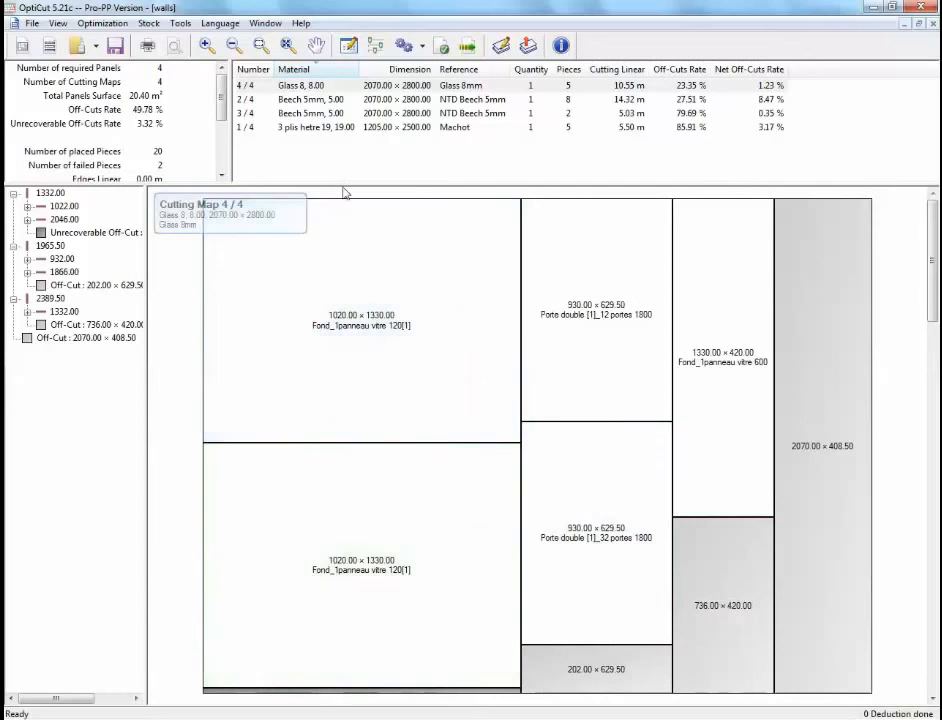
pyautogui.click(321, 100)
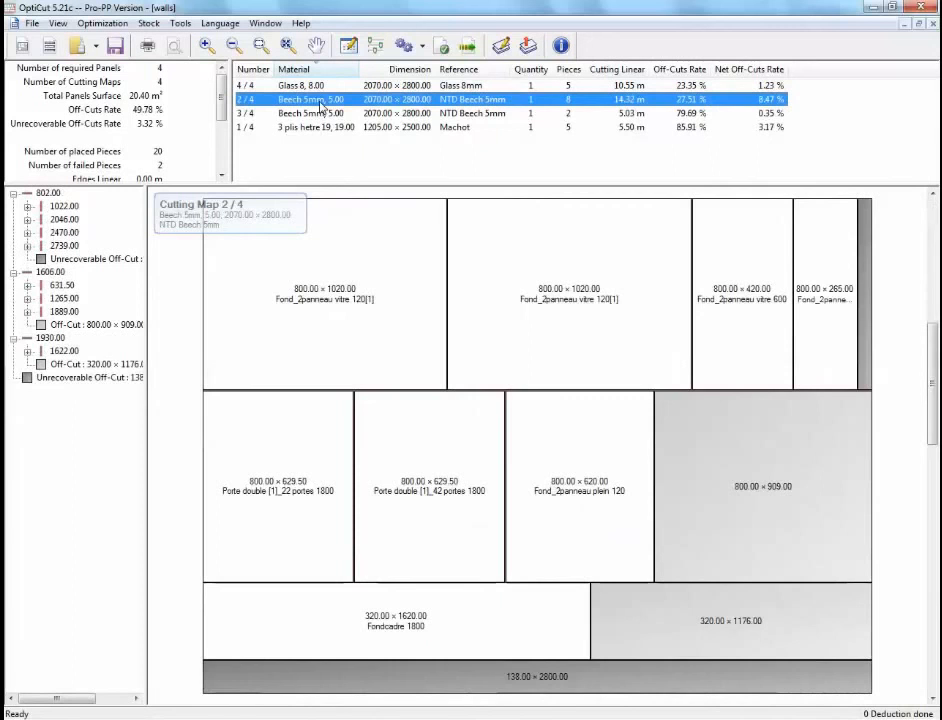
pyautogui.click(321, 114)
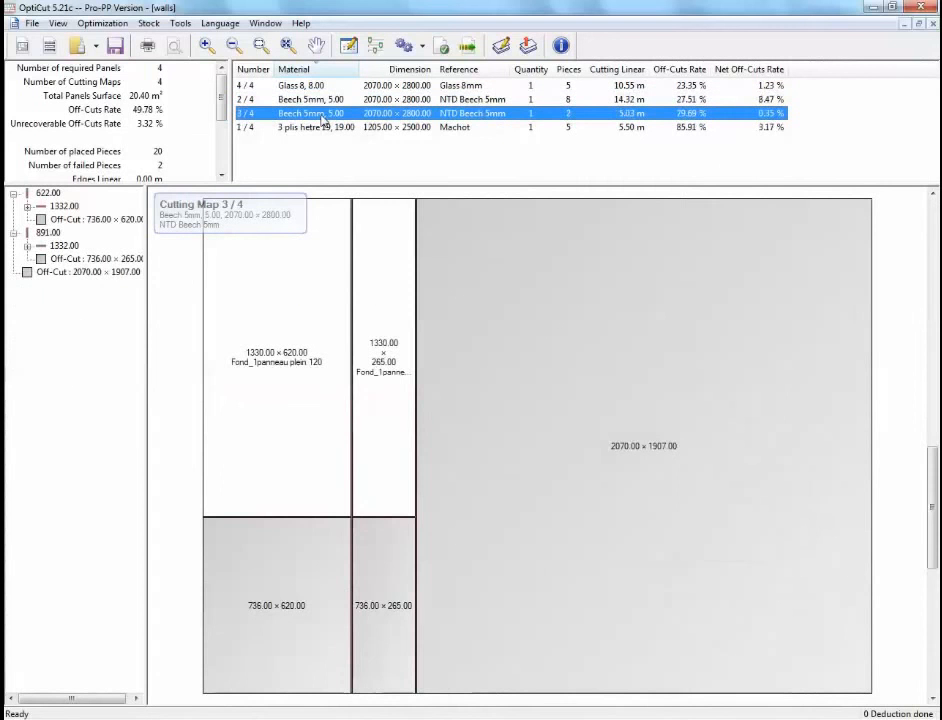
pyautogui.click(321, 127)
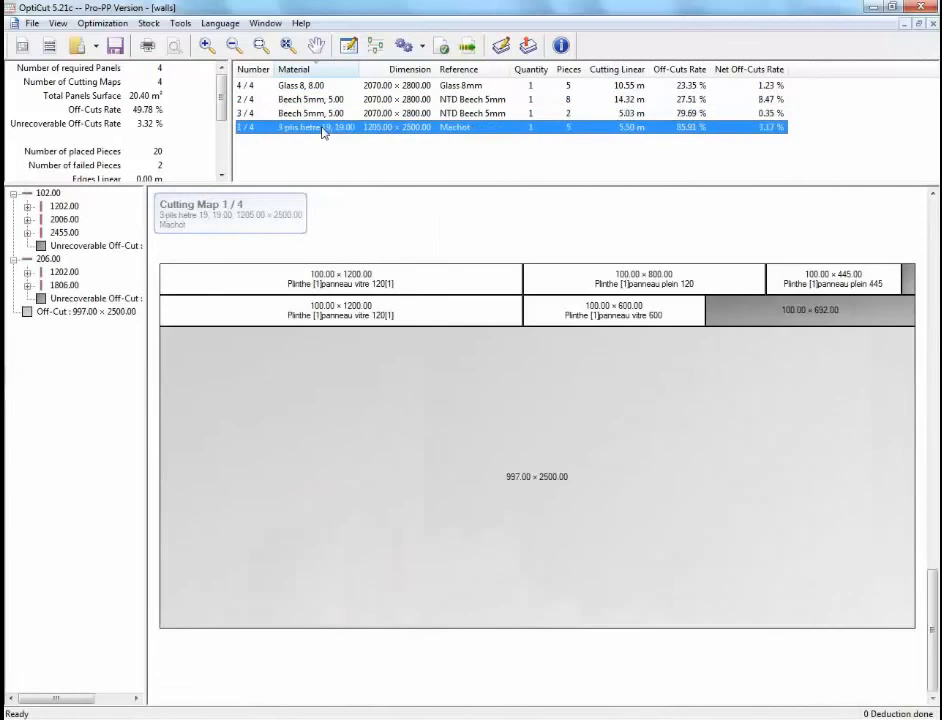
pyautogui.moveTo(222, 110); pyautogui.dragTo(226, 117)
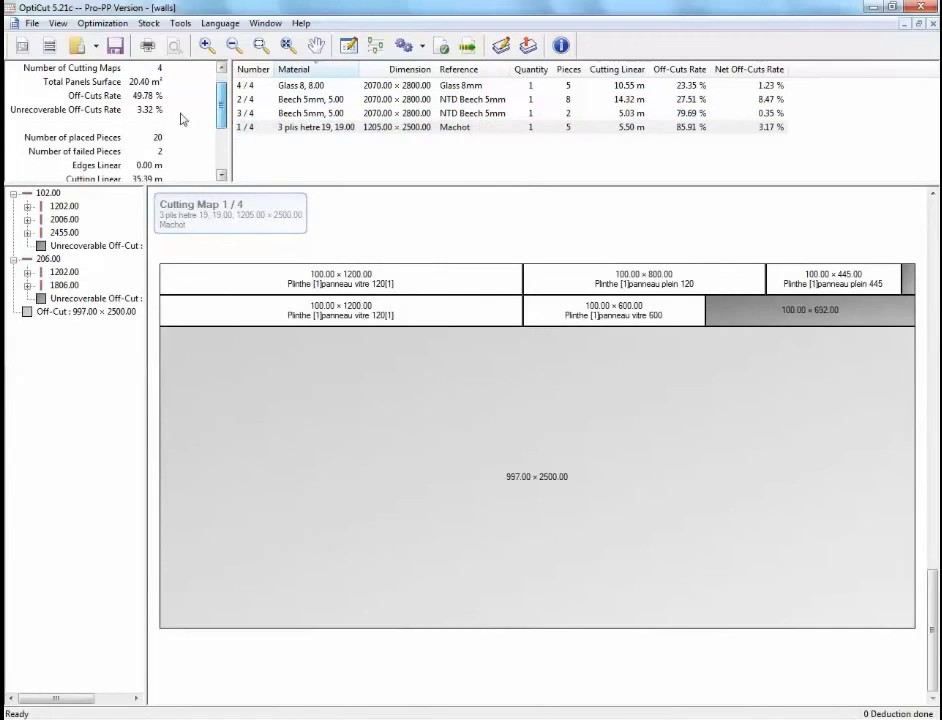
# - Create a new bars cutting list and import the OptiCut 5 file DébitBarres1 from the base_3_draws folder into it
pyautogui.click(48, 45)
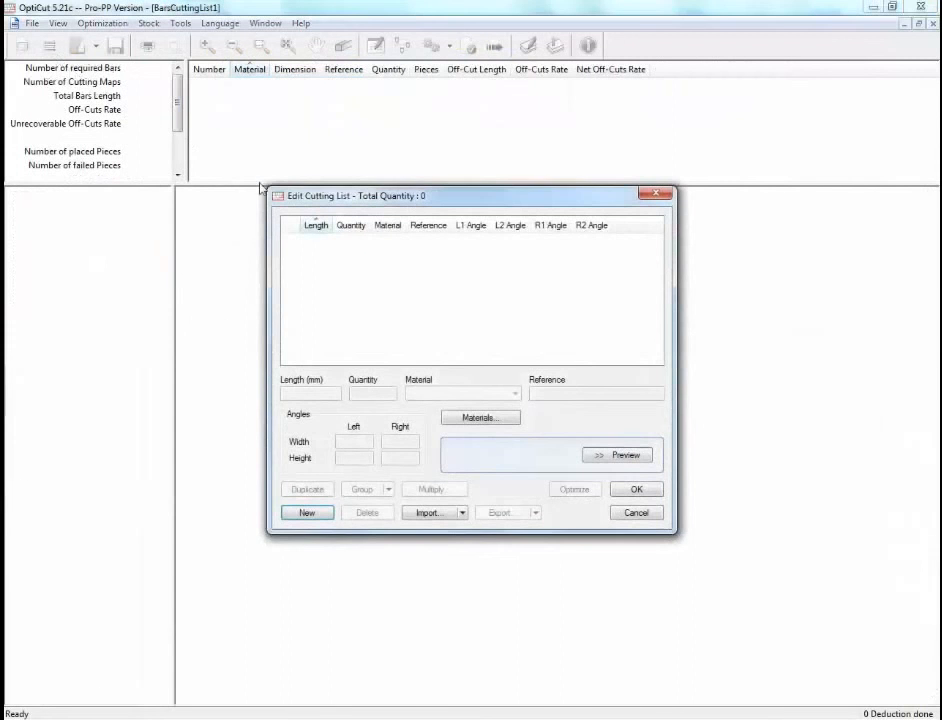
pyautogui.click(422, 513)
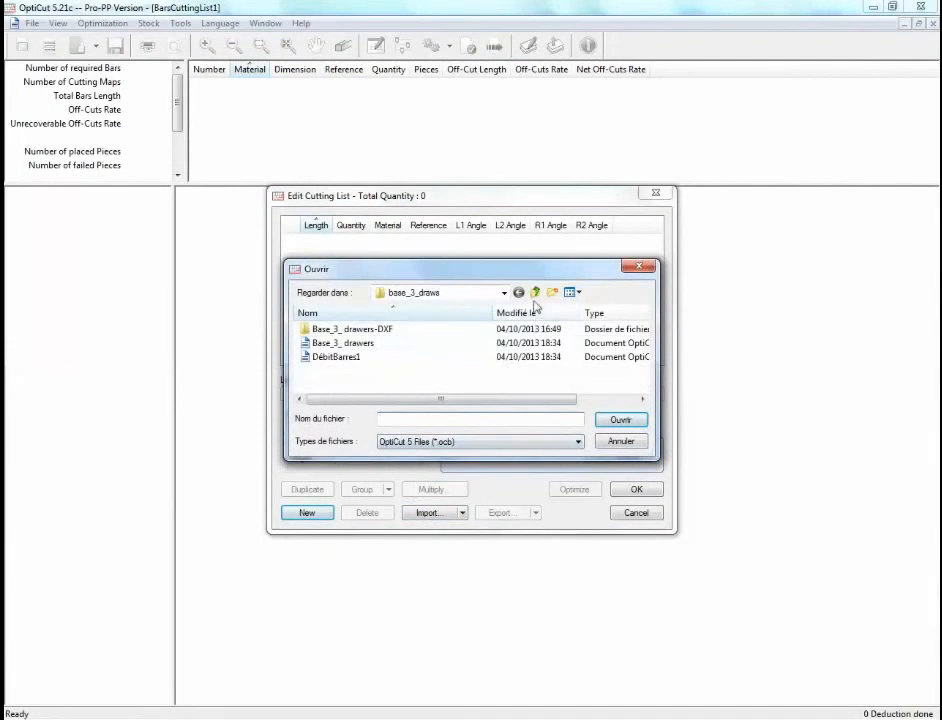
pyautogui.click(362, 357)
pyautogui.click(626, 421)
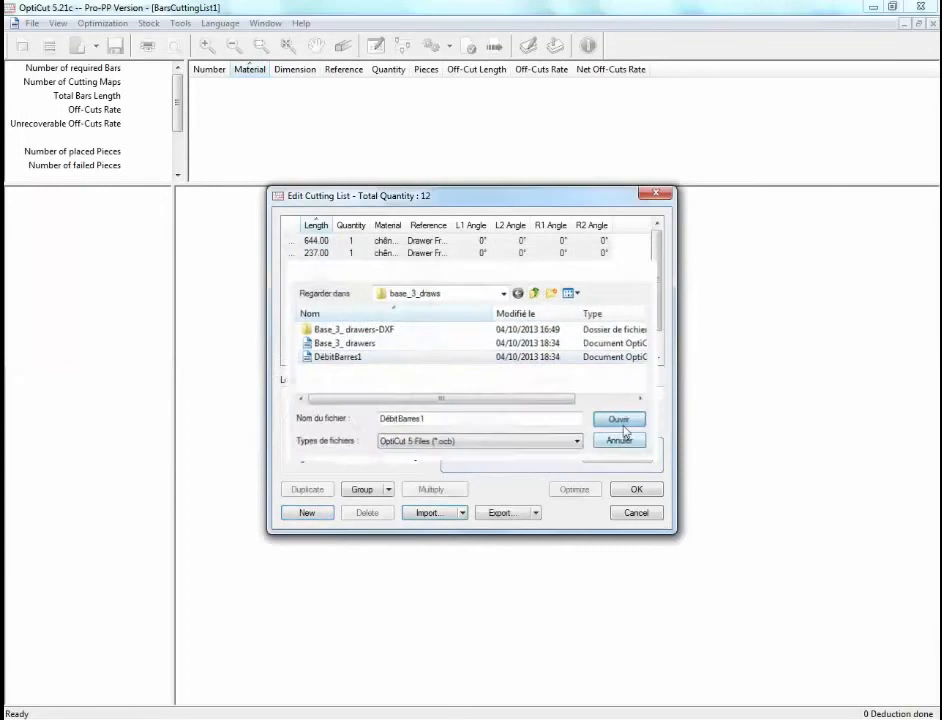
# - Optimize the imported bars cutting list, dismiss the optimization report, and inspect the drawer front pieces on the first cutting map
pyautogui.click(576, 489)
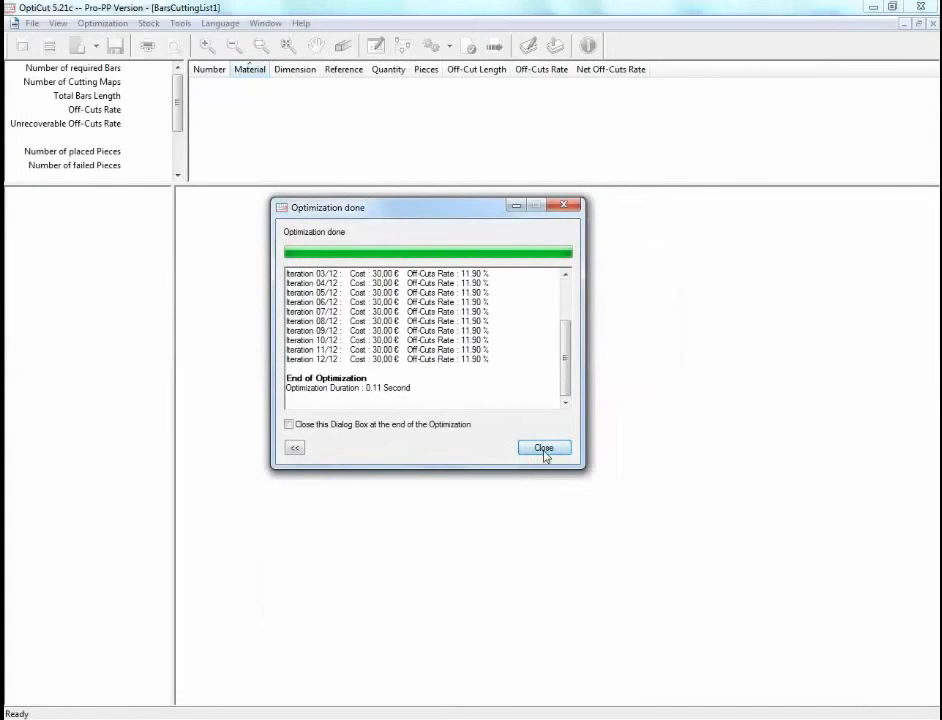
pyautogui.click(544, 449)
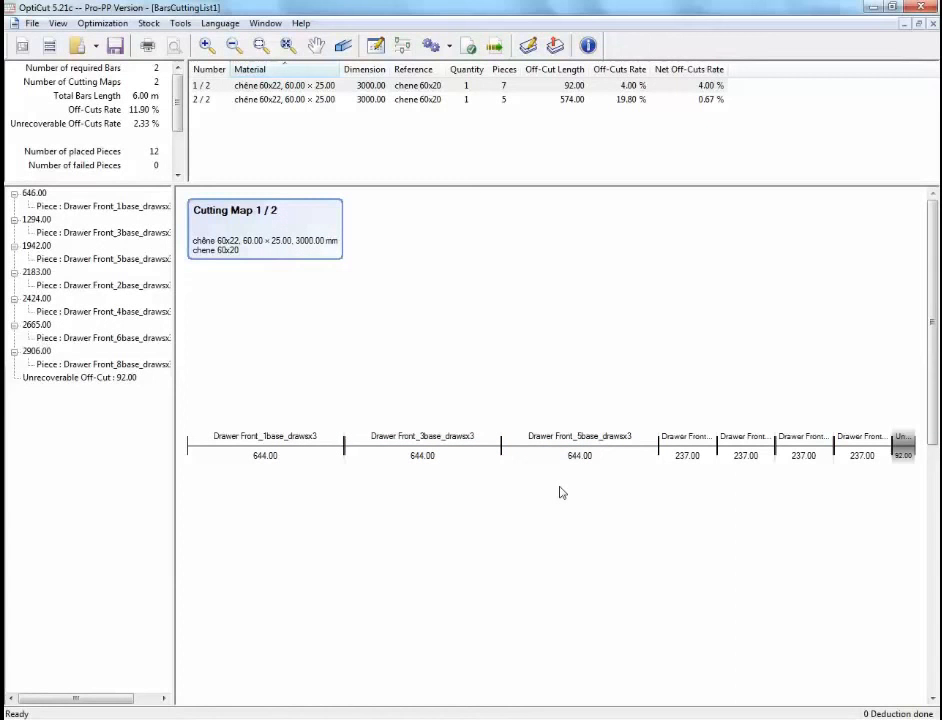
pyautogui.scroll(-2, 576, 464)
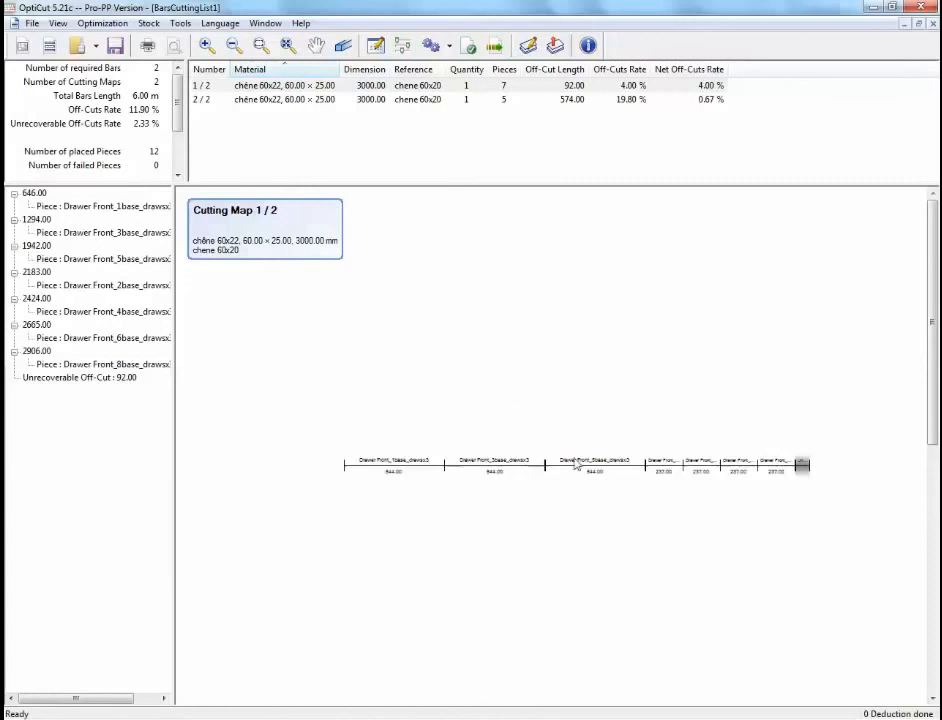
pyautogui.scroll(2, 576, 464)
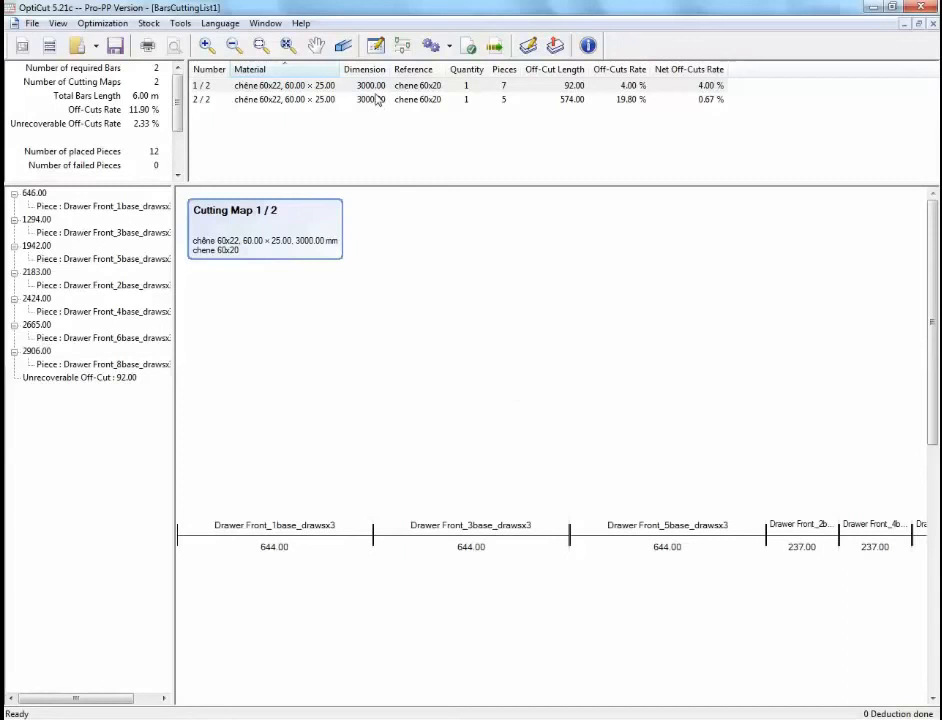
pyautogui.scroll(-1, 656, 492)
pyautogui.moveTo(778, 578)
pyautogui.mouseDown()
pyautogui.moveTo(716, 515)
pyautogui.moveTo(618, 496)
pyautogui.mouseUp()
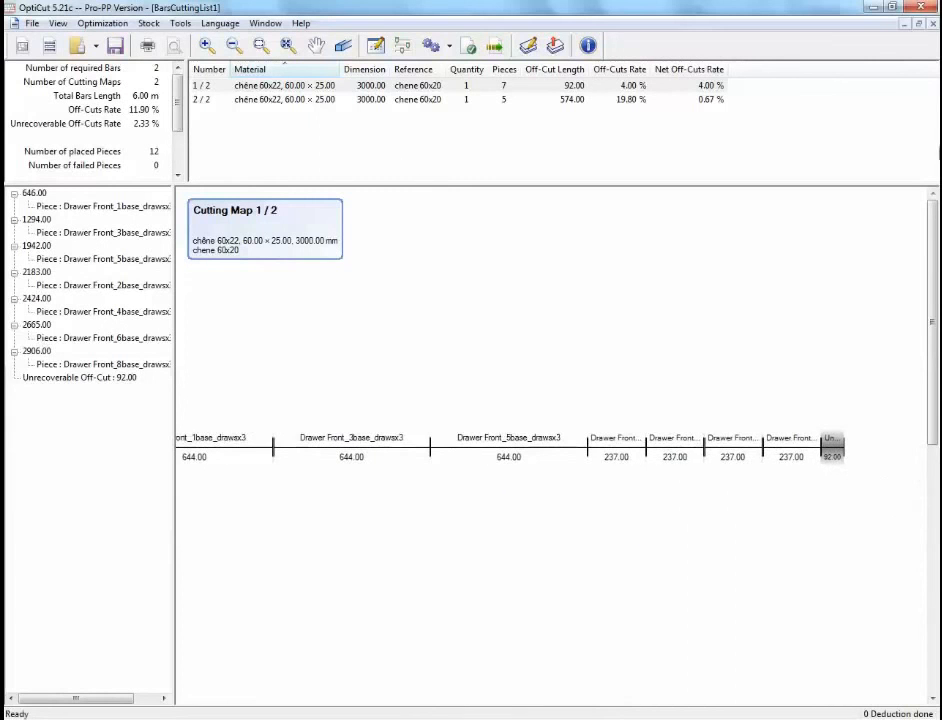
# - Close OptiCut without saving any changes, and return to PolyBoard to view the panelled walls room in 3D
pyautogui.click(920, 5)
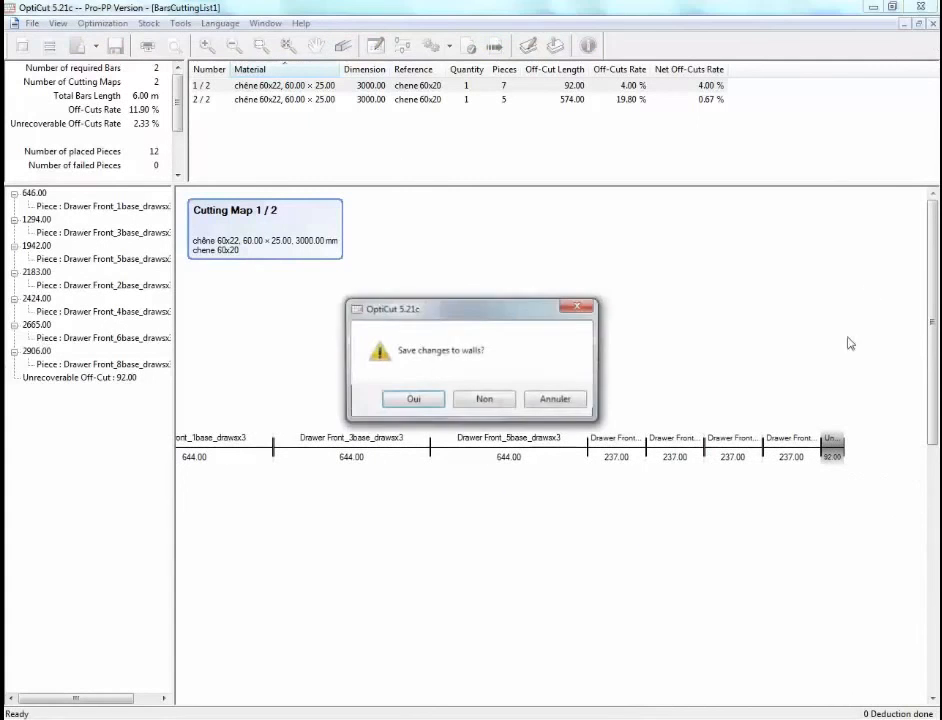
pyautogui.click(487, 400)
pyautogui.click(485, 399)
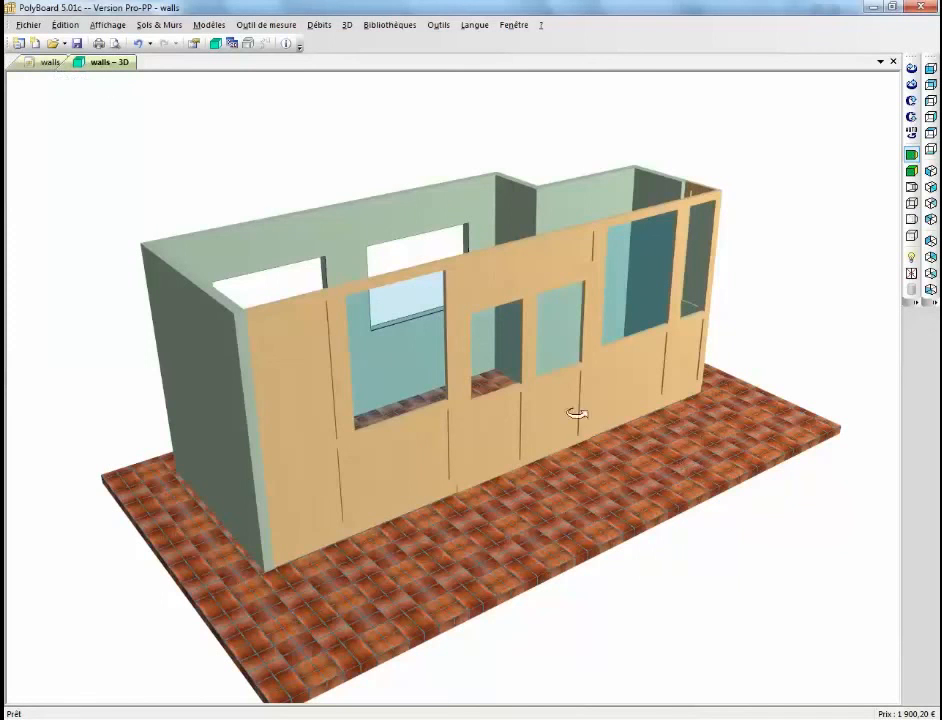
pyautogui.moveTo(574, 410)
pyautogui.mouseDown()
pyautogui.moveTo(550, 416)
pyautogui.moveTo(503, 395)
pyautogui.moveTo(519, 360)
pyautogui.moveTo(561, 370)
pyautogui.moveTo(585, 404)
pyautogui.mouseUp()
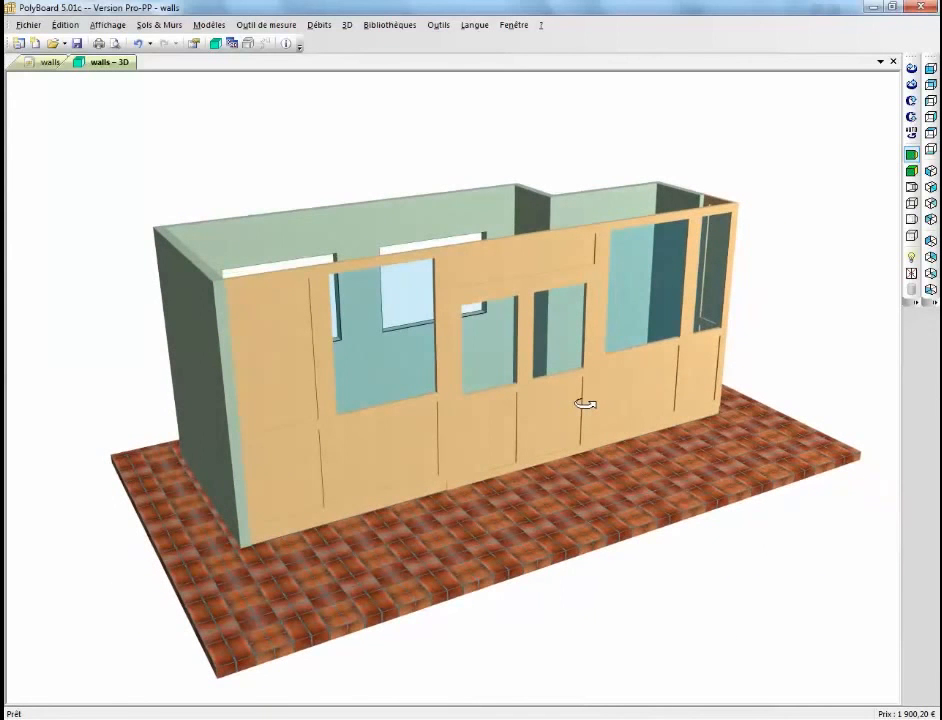